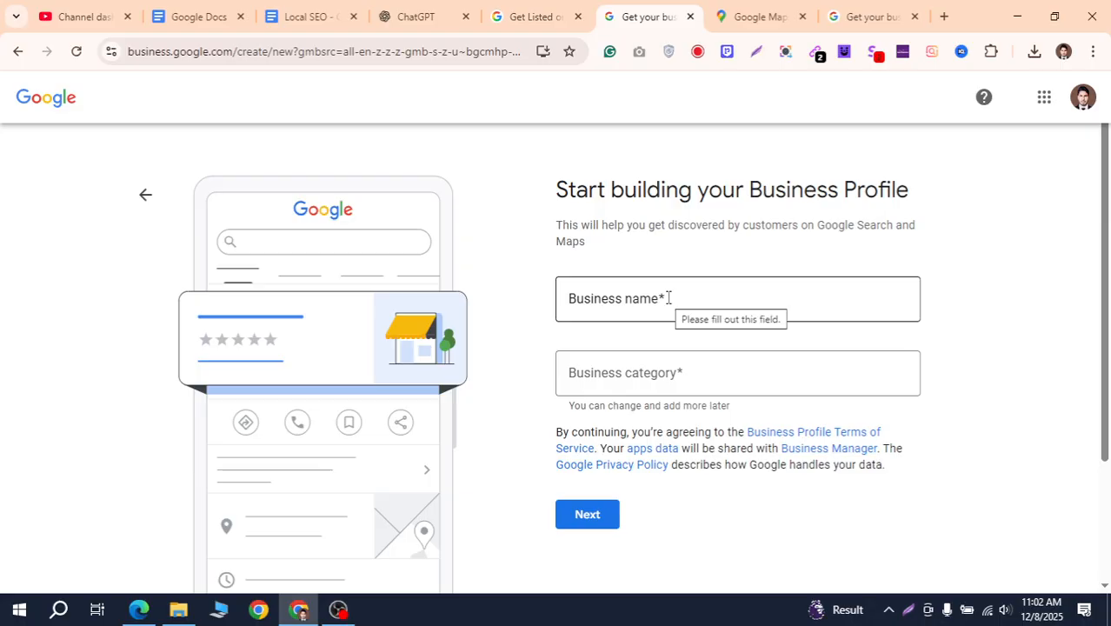
Click into the empty Business name field of the new-profile form
left_click(669, 298)
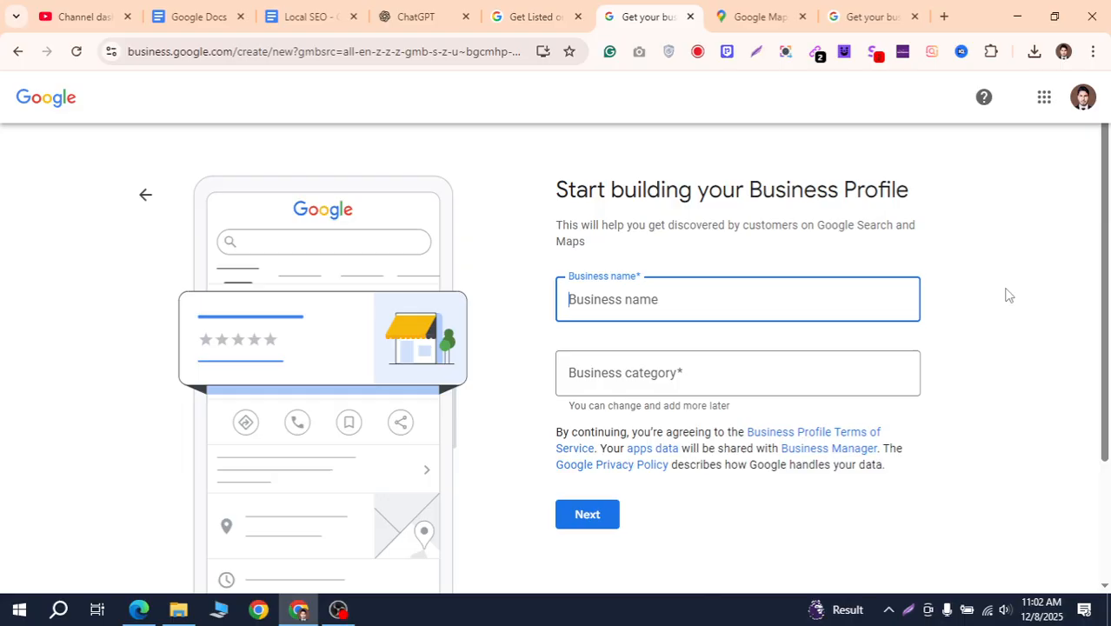
Name the business 'The Lal Cat', pick the 'Pet supply store' category, and continue
type("The")
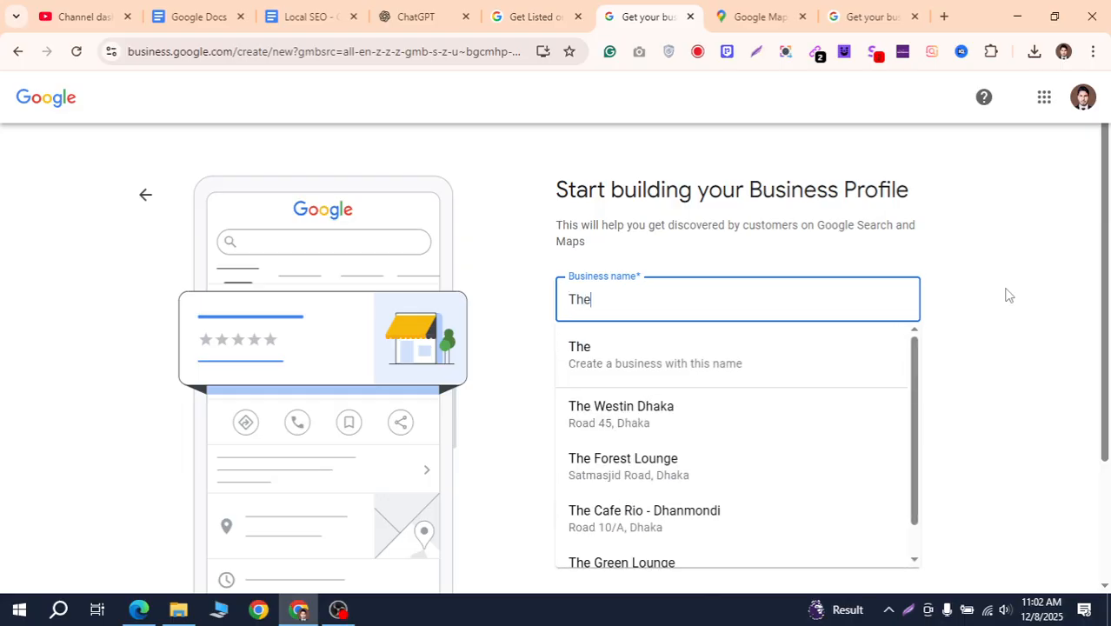
type(" La")
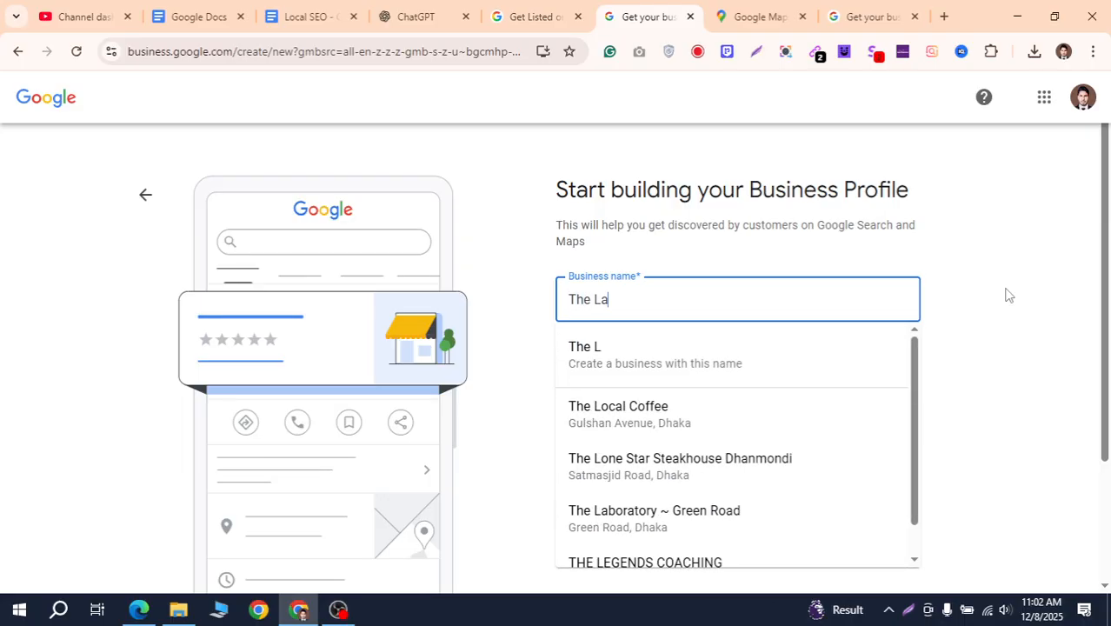
type("l Cat")
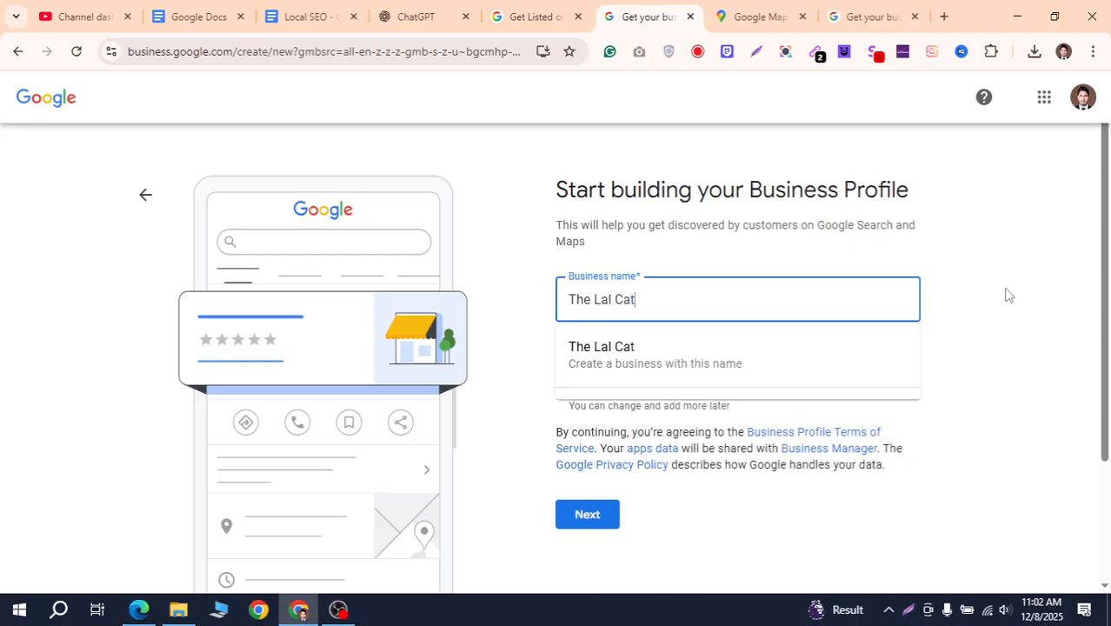
left_click(1008, 296)
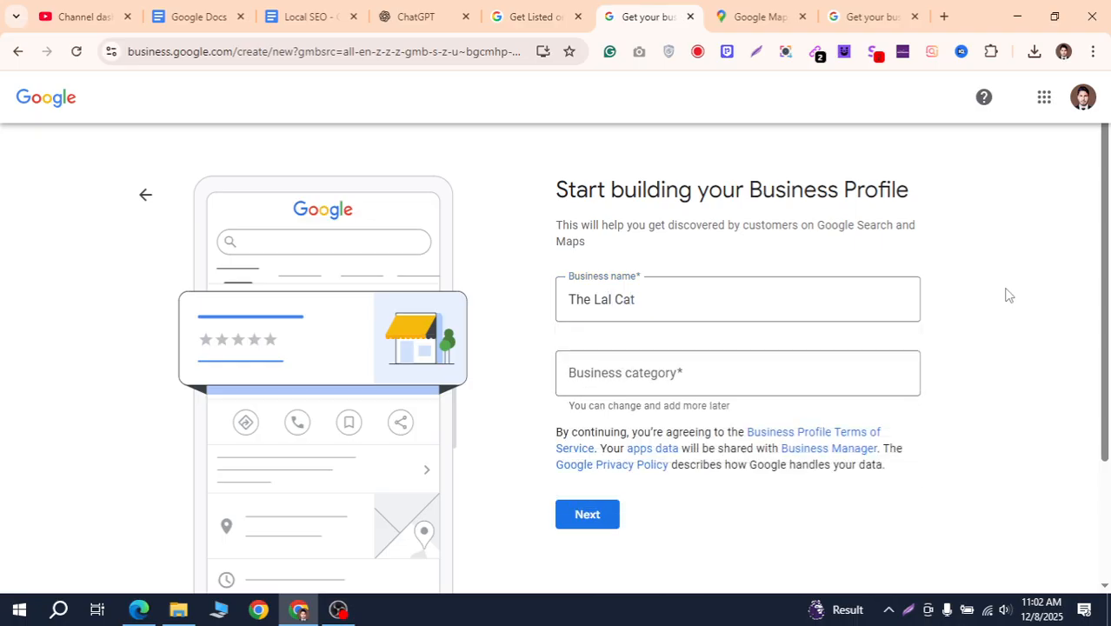
left_click(652, 384)
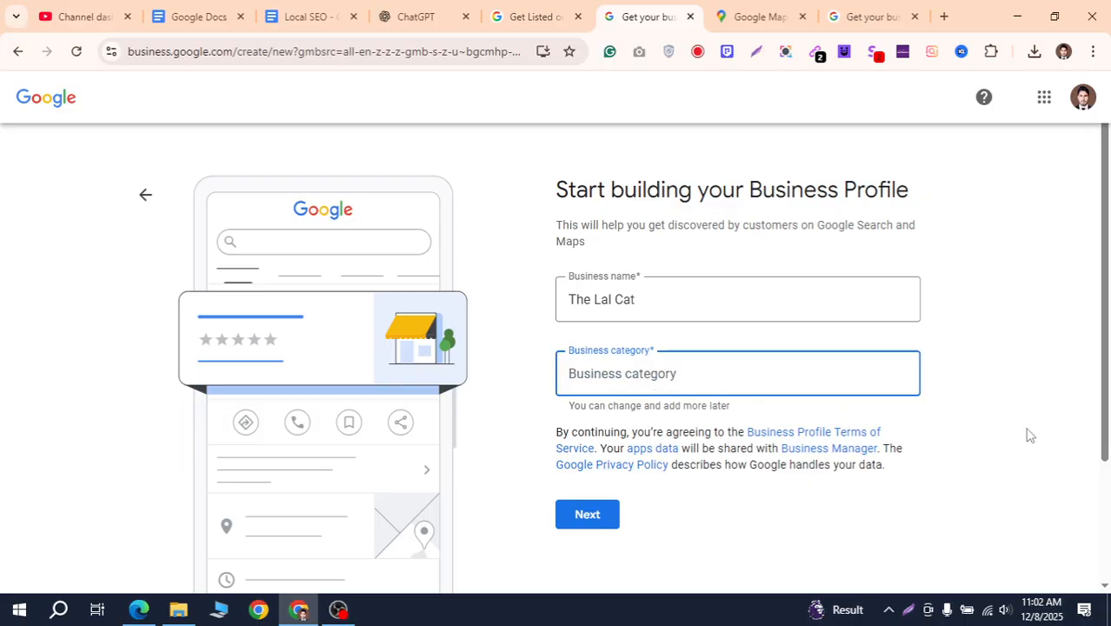
type("pet")
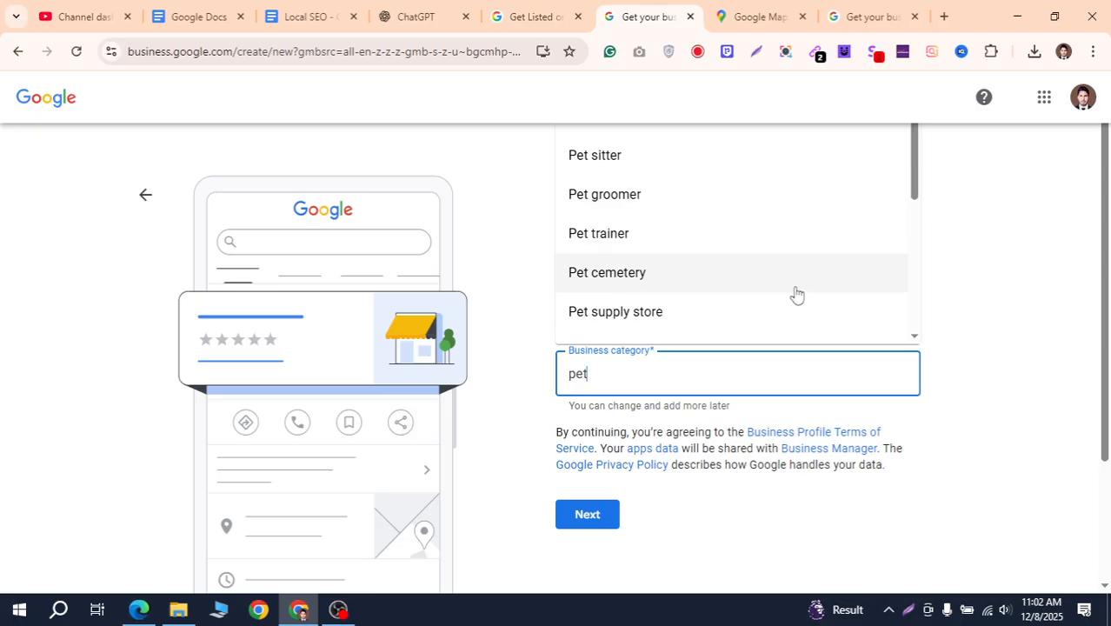
scroll(727, 230, "down", 5)
scroll(732, 270, "up", 5)
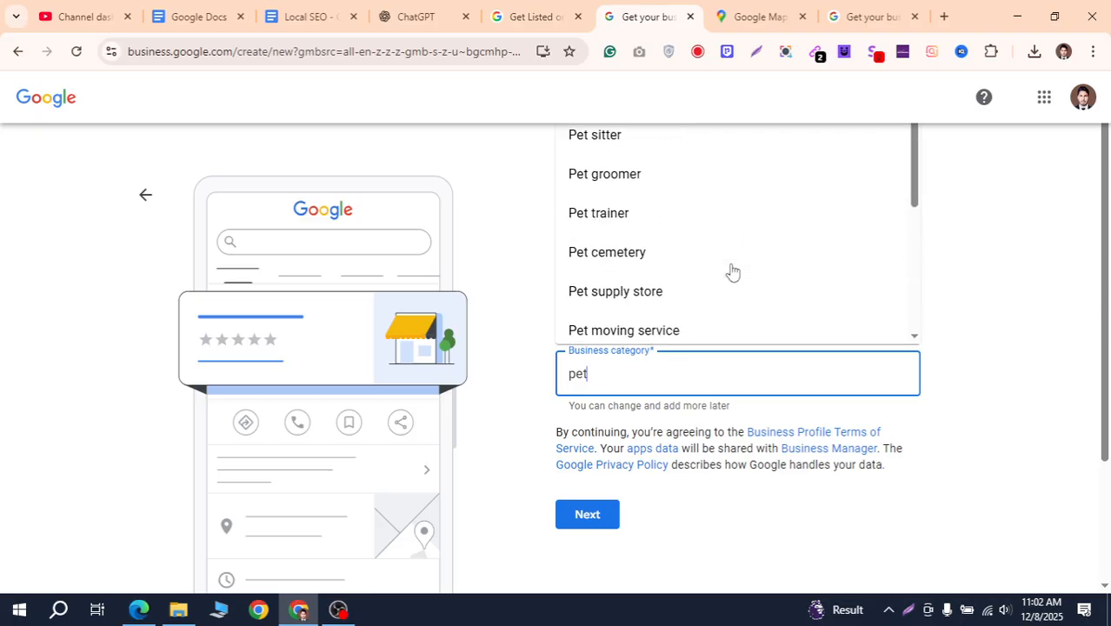
left_click(692, 302)
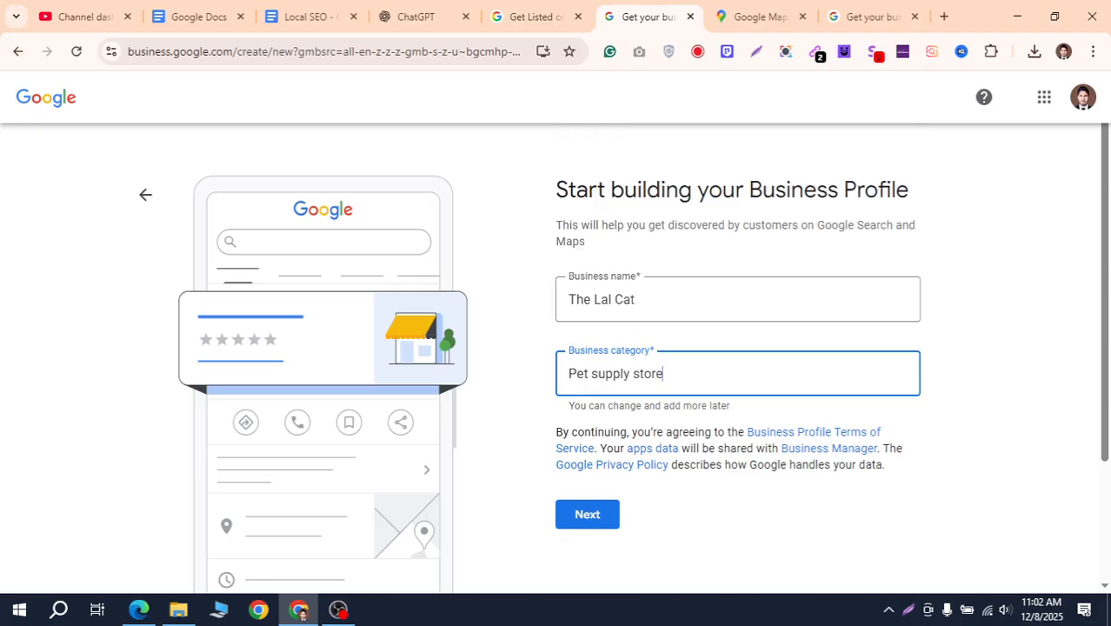
left_click(588, 515)
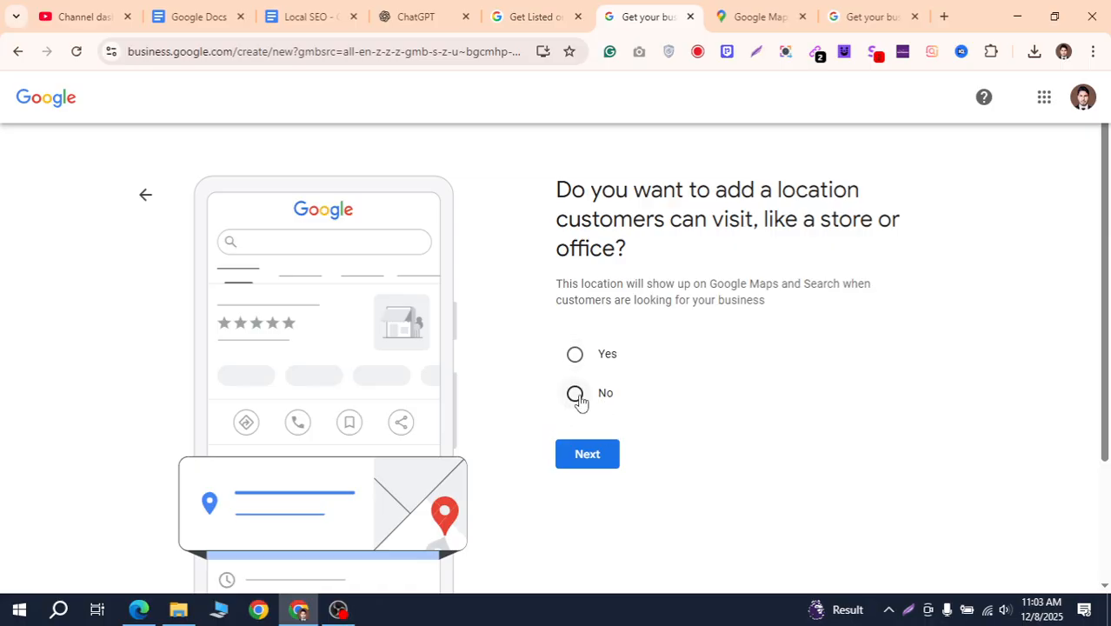
Answer No to a visitable location, then paste 'Manhattan, New York' as the service area
left_click(577, 395)
left_click(612, 460)
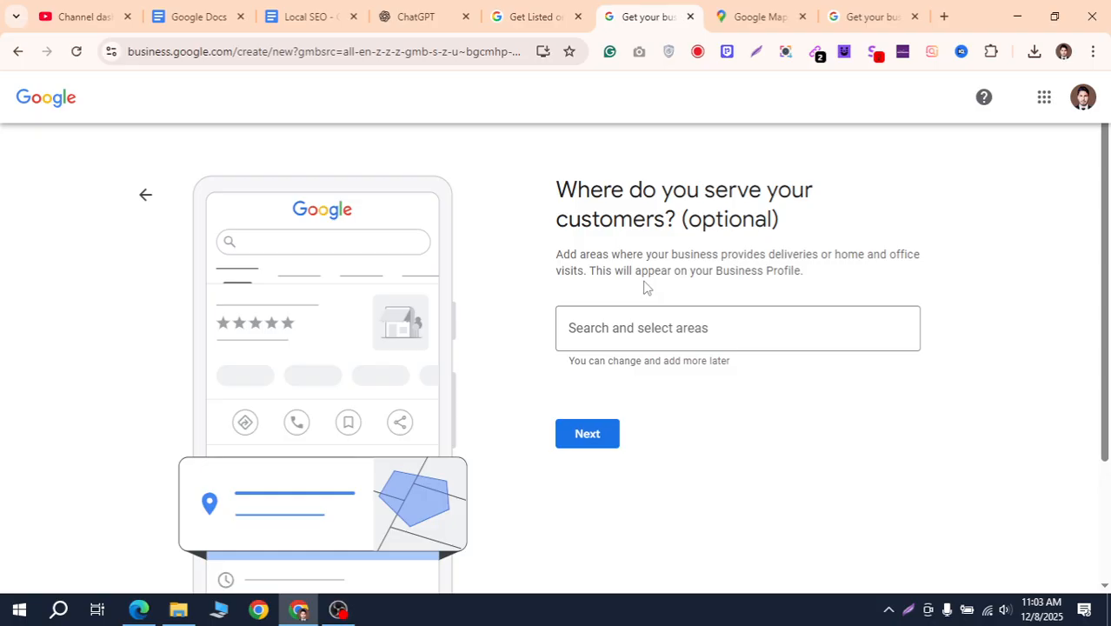
left_click(660, 341)
type("Manhattan, New York")
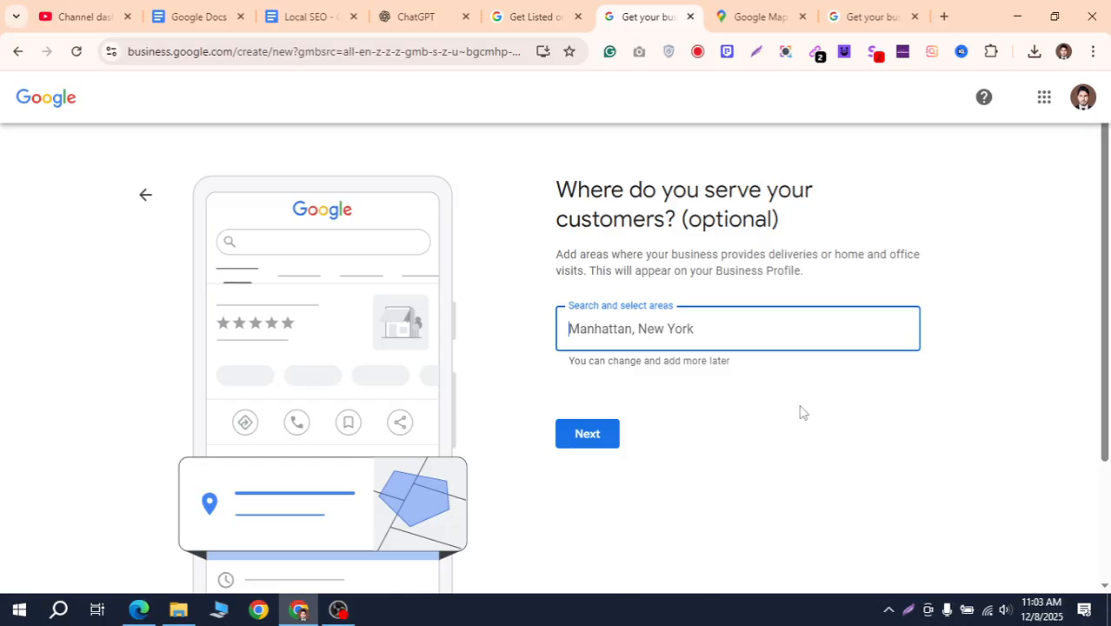
Replace the area search with 'dhaka', select Dhaka Division, Bangladesh, and proceed to contact details
key("ctrl+a")
type("And")
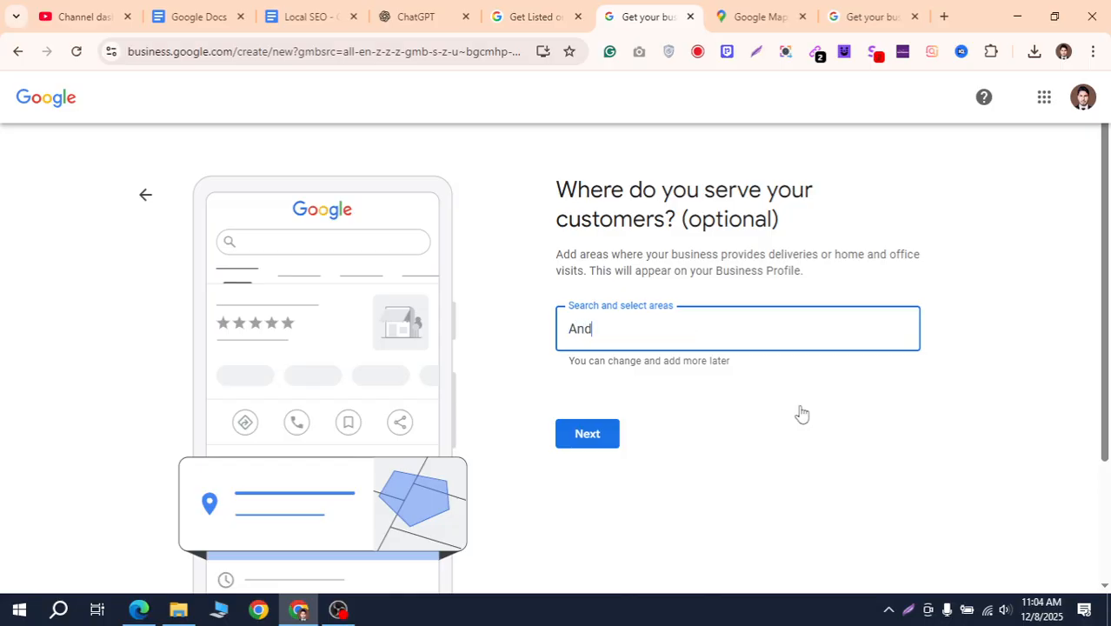
type("or")
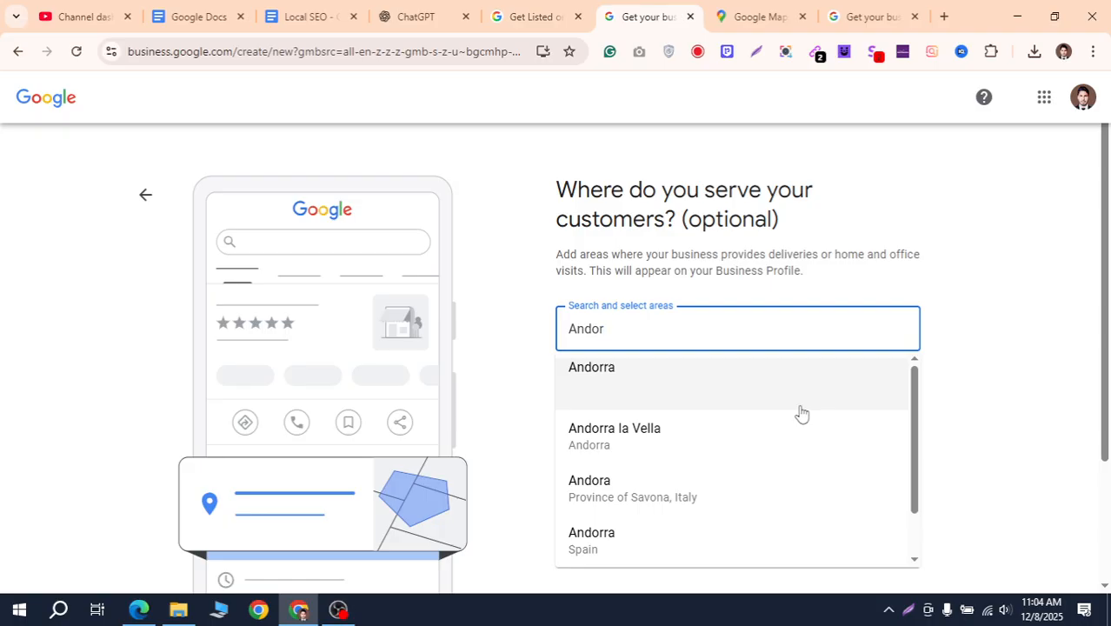
type(" killa")
key("BackSpace")
key("BackSpace")
key("BackSpace")
key("BackSpace")
key("BackSpace")
key("BackSpace")
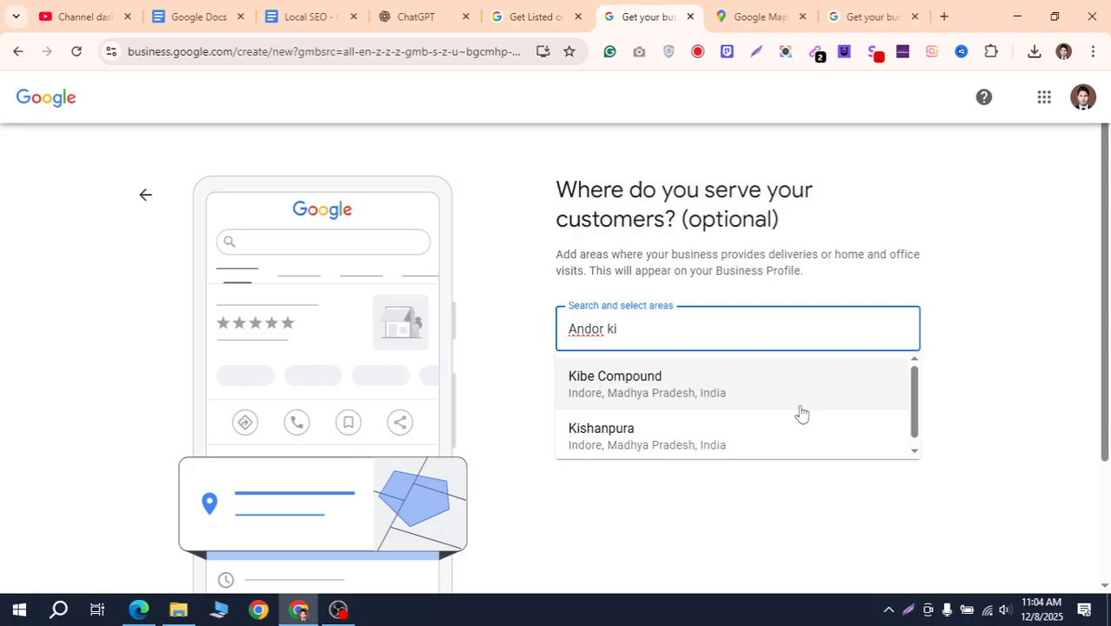
key("BackSpace")
key("BackSpace")
key("BackSpace")
key("BackSpace")
key("BackSpace")
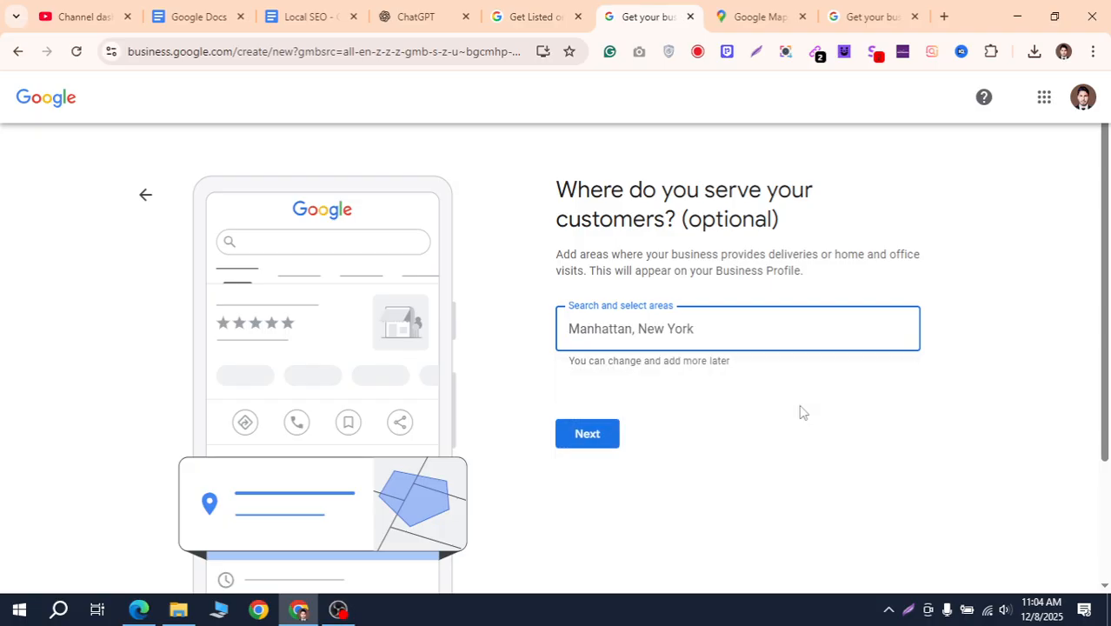
type("dhaka")
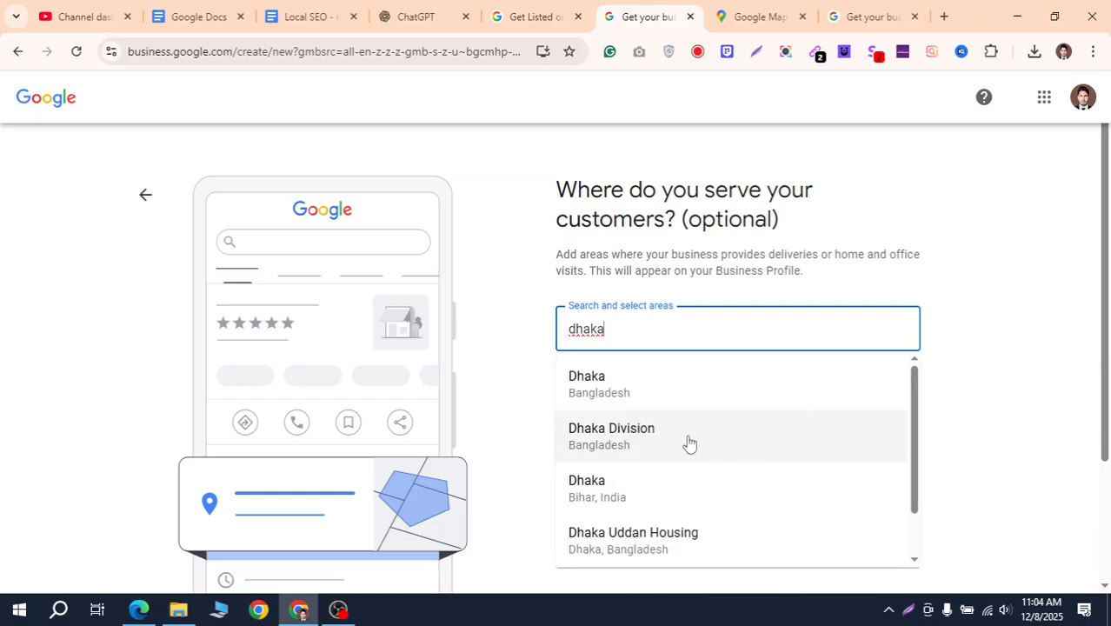
left_click(689, 443)
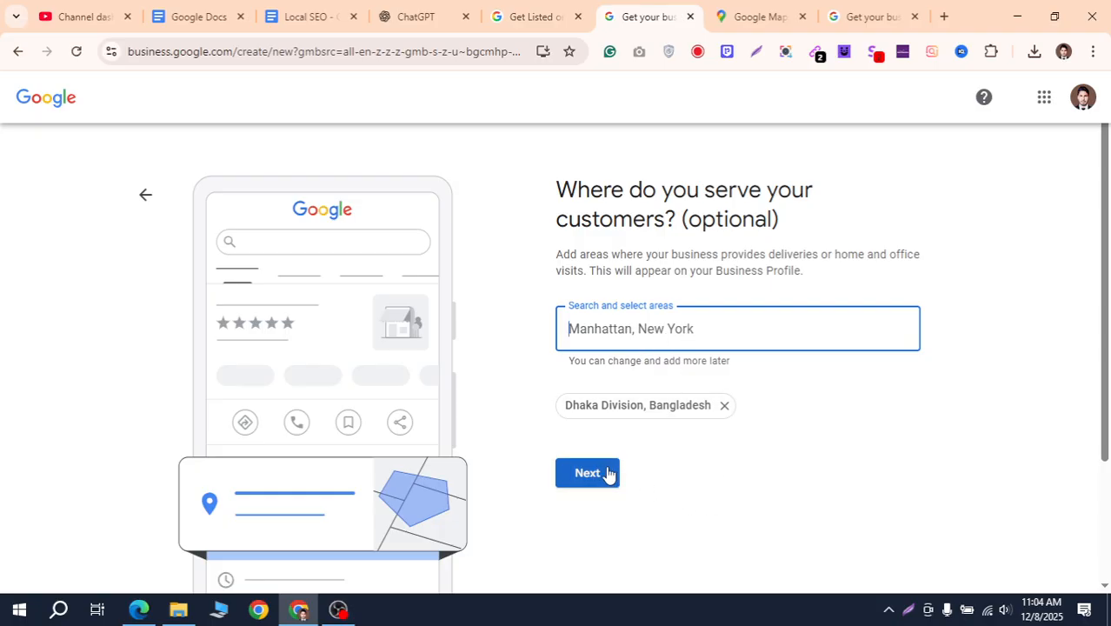
left_click(608, 477)
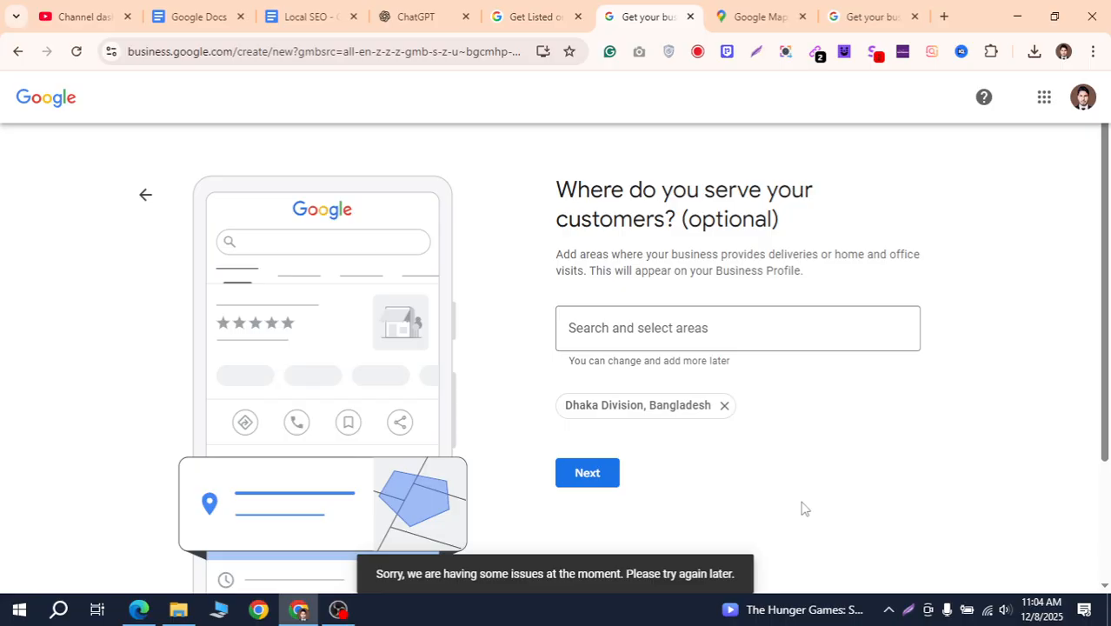
left_click(611, 481)
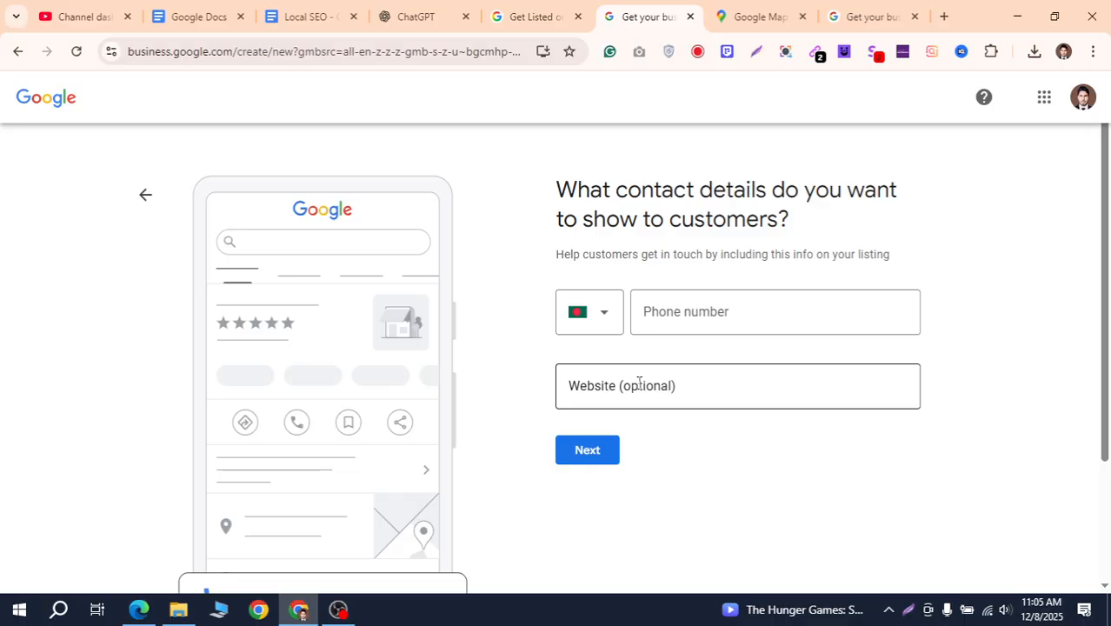
Enter the business phone number and a Facebook page URL as the website, then submit
left_click(691, 316)
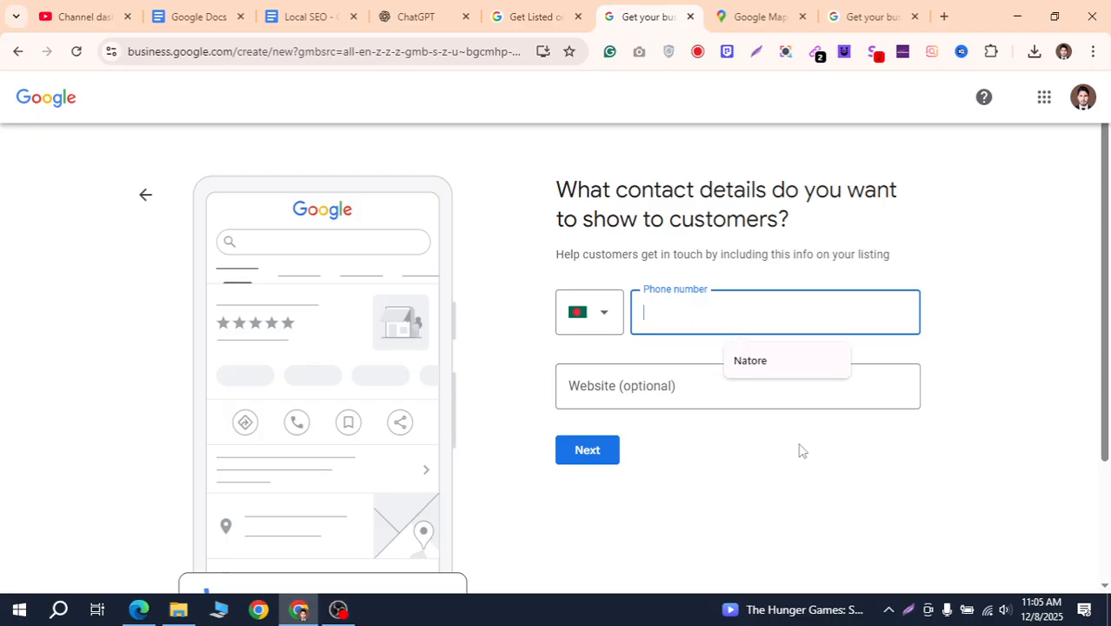
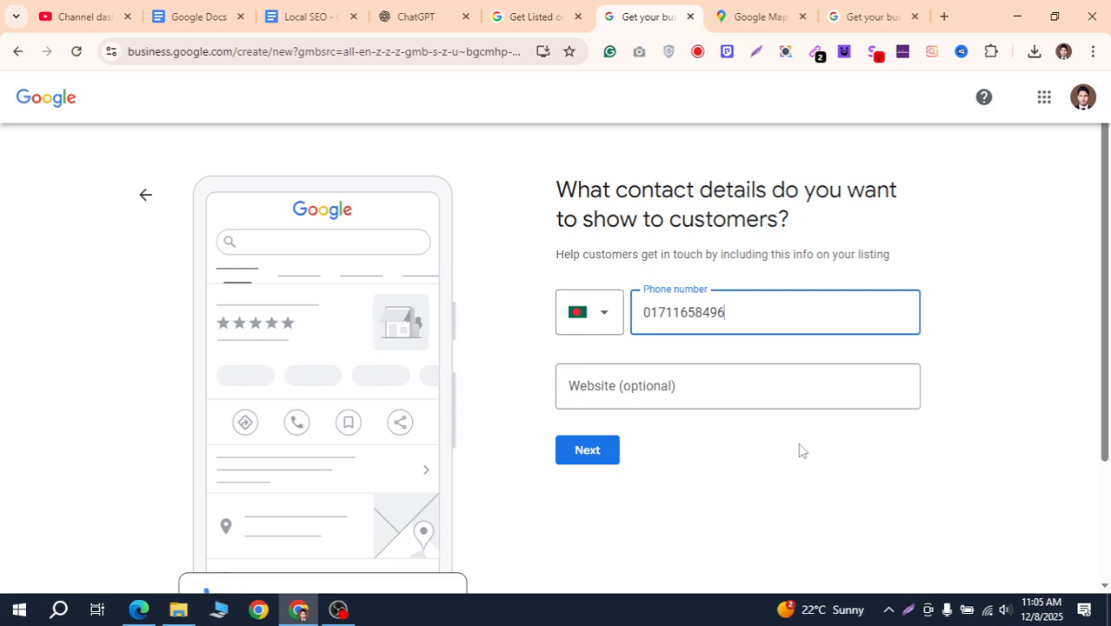
left_click(739, 399)
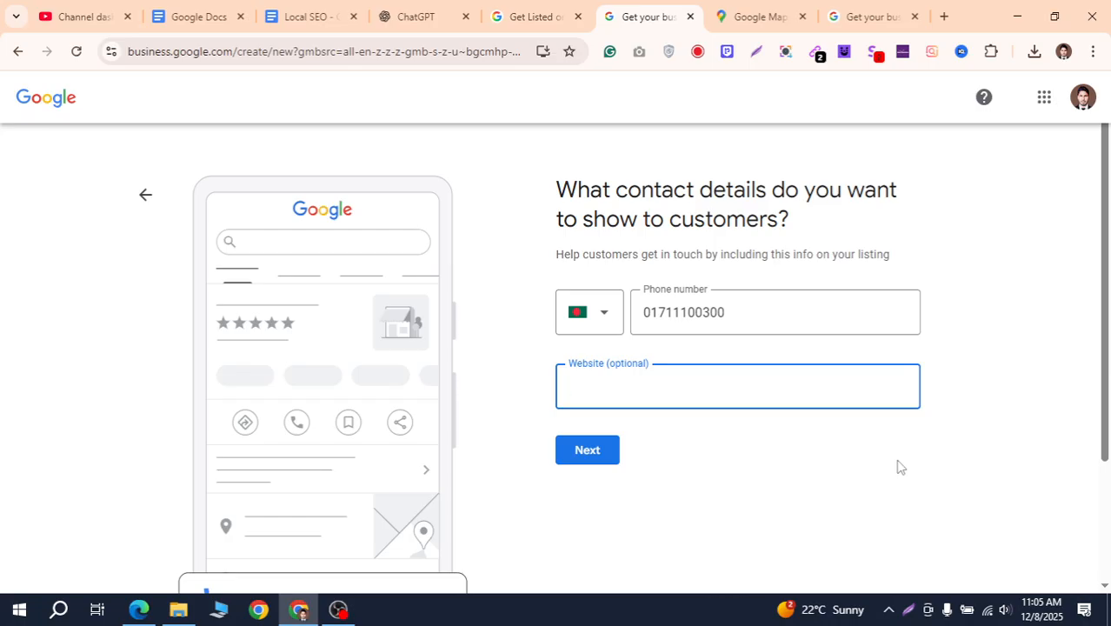
left_click(811, 322)
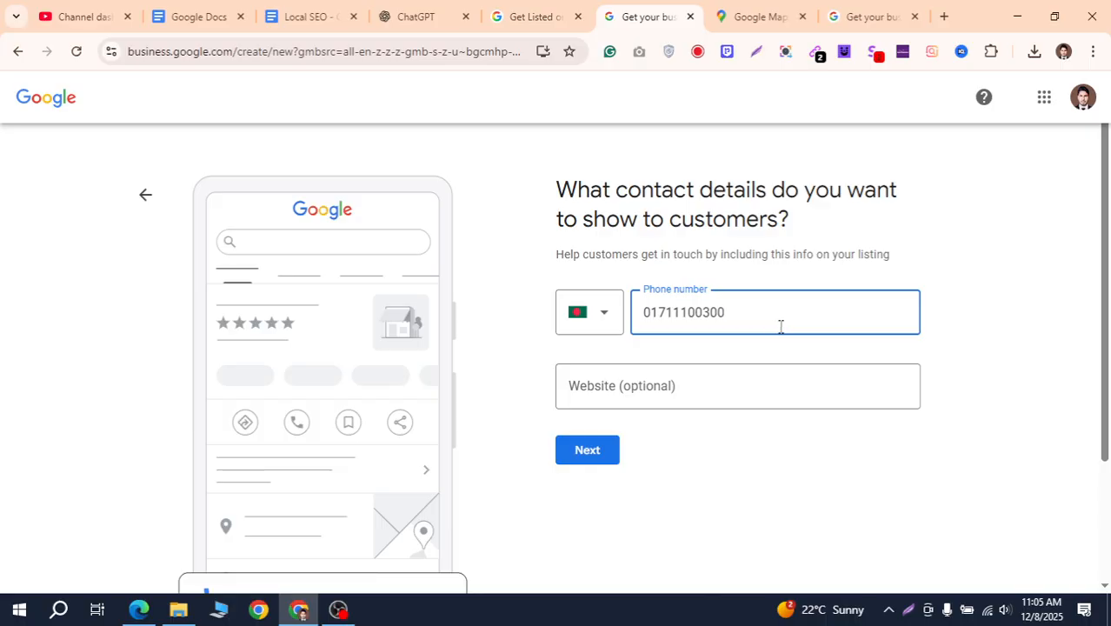
left_click(687, 392)
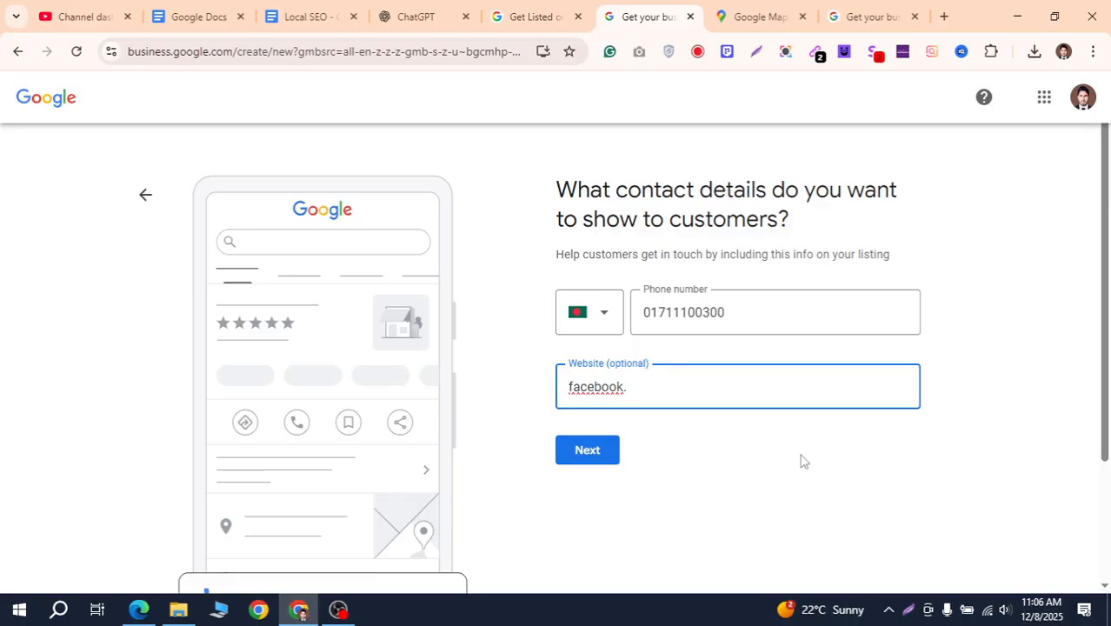
type("com/hoodie")
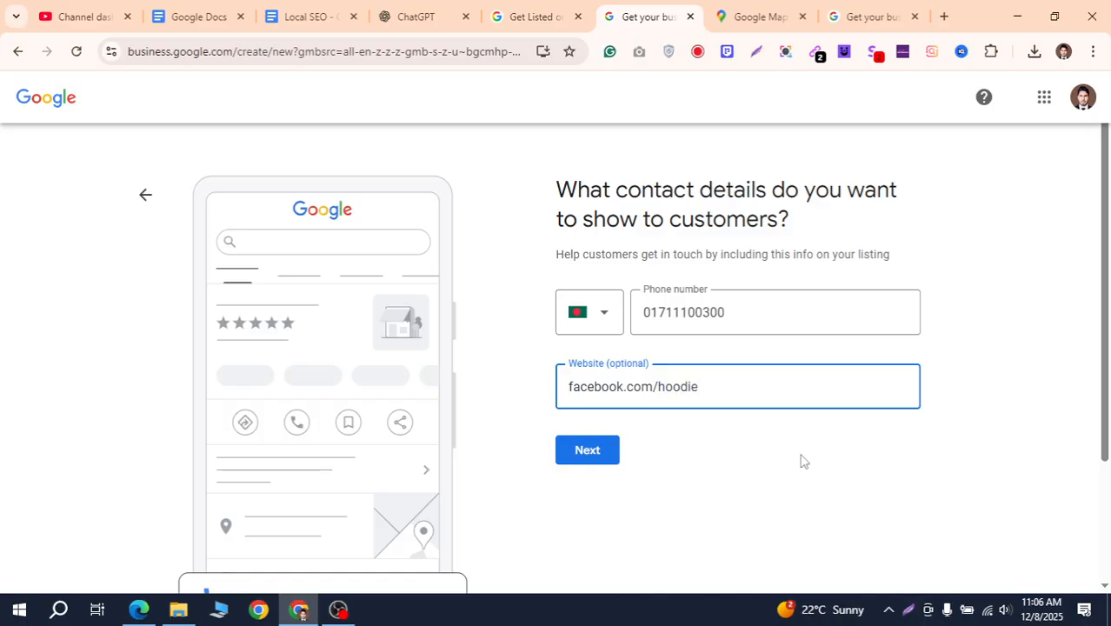
type("s")
left_click(609, 460)
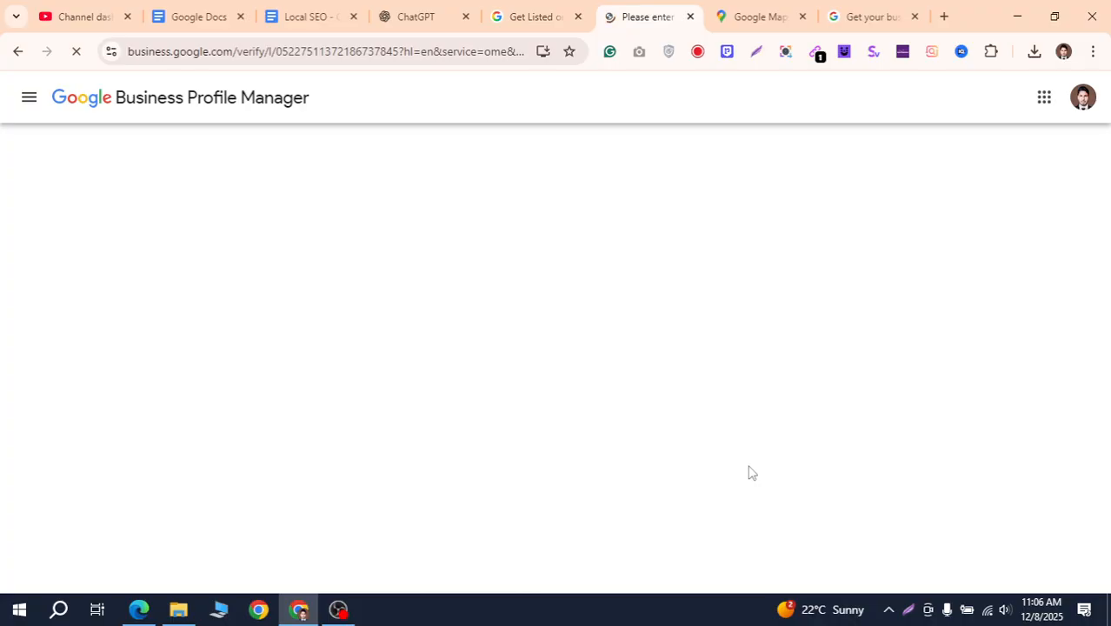
Fill the mailing address from the saved Natore autofill entry and check the City field
scroll(870, 348, "down", 2)
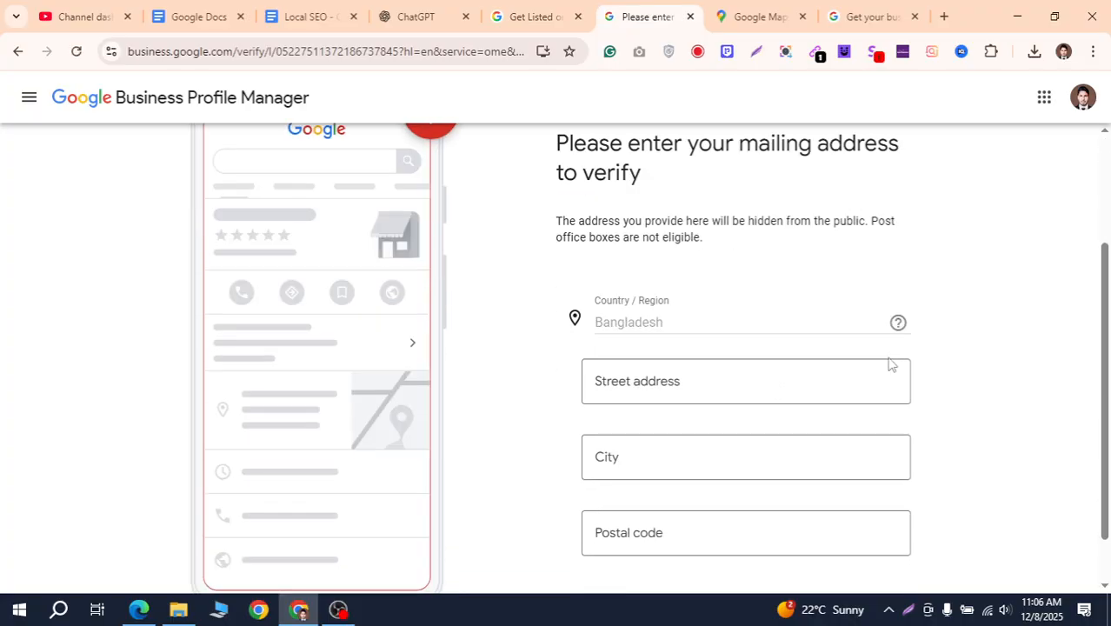
scroll(870, 435, "down", 1)
scroll(835, 478, "up", 2)
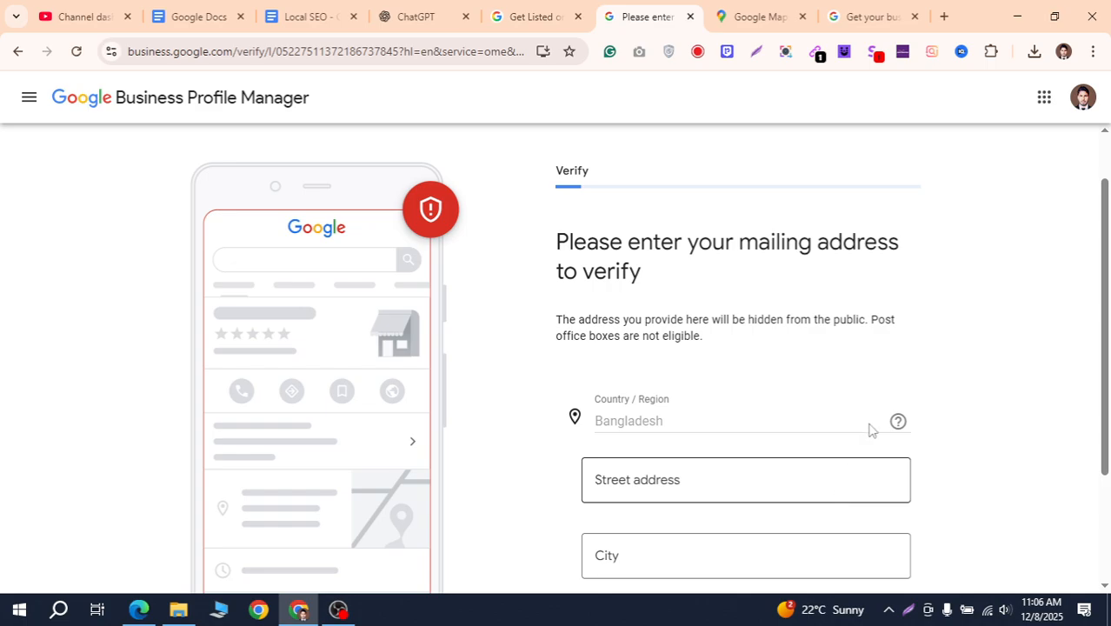
scroll(872, 430, "down", 2)
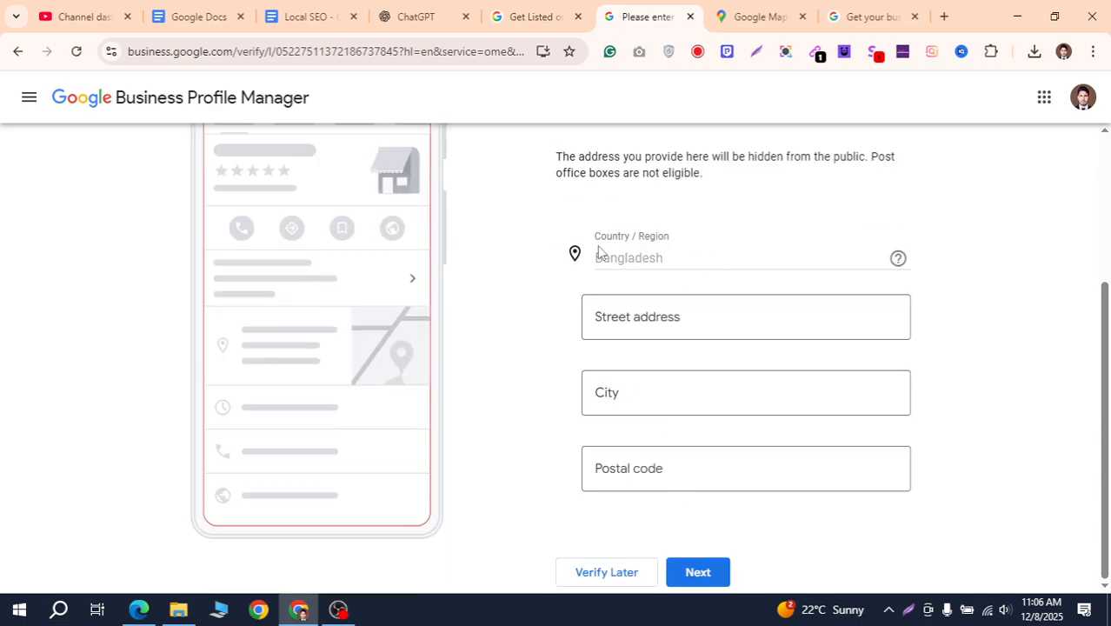
scroll(913, 282, "up", 1)
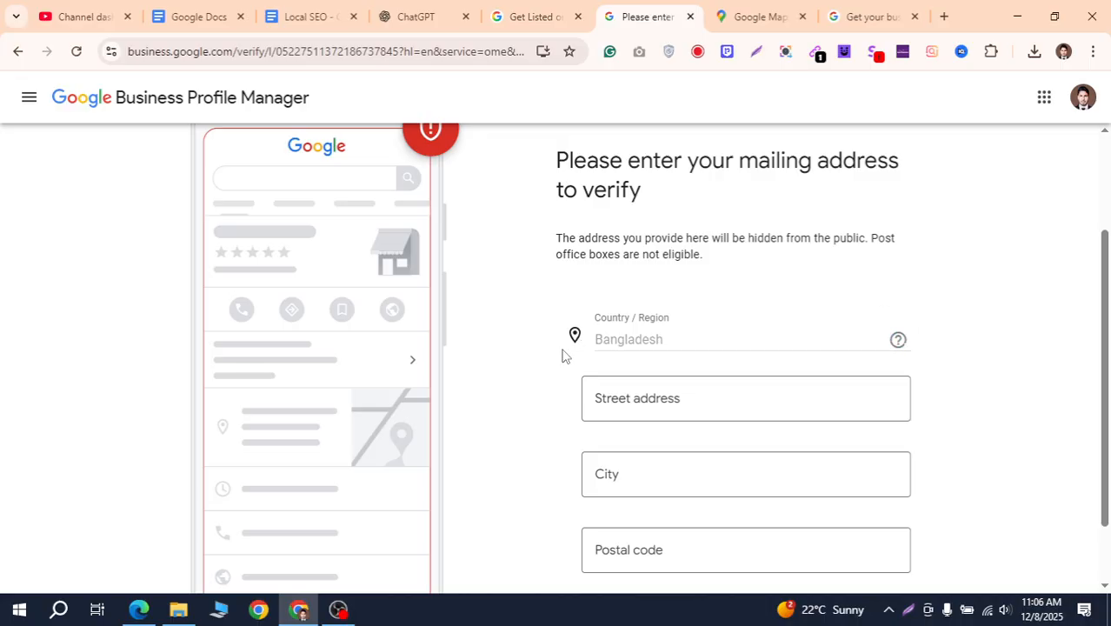
scroll(806, 293, "up", 2)
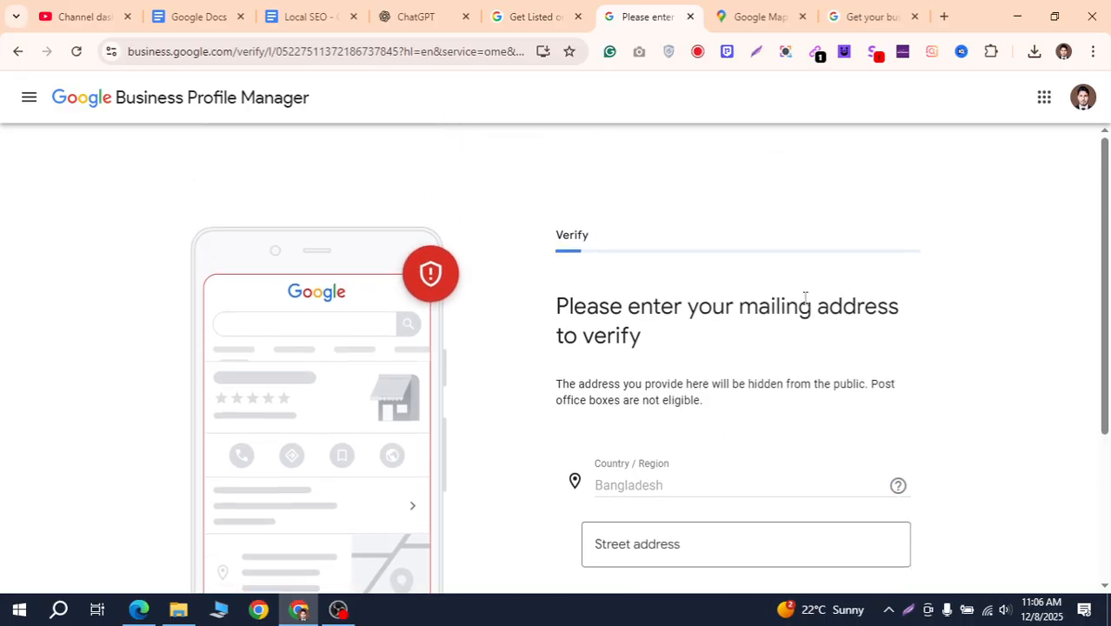
scroll(809, 296, "down", 2)
scroll(808, 295, "up", 2)
scroll(810, 296, "down", 3)
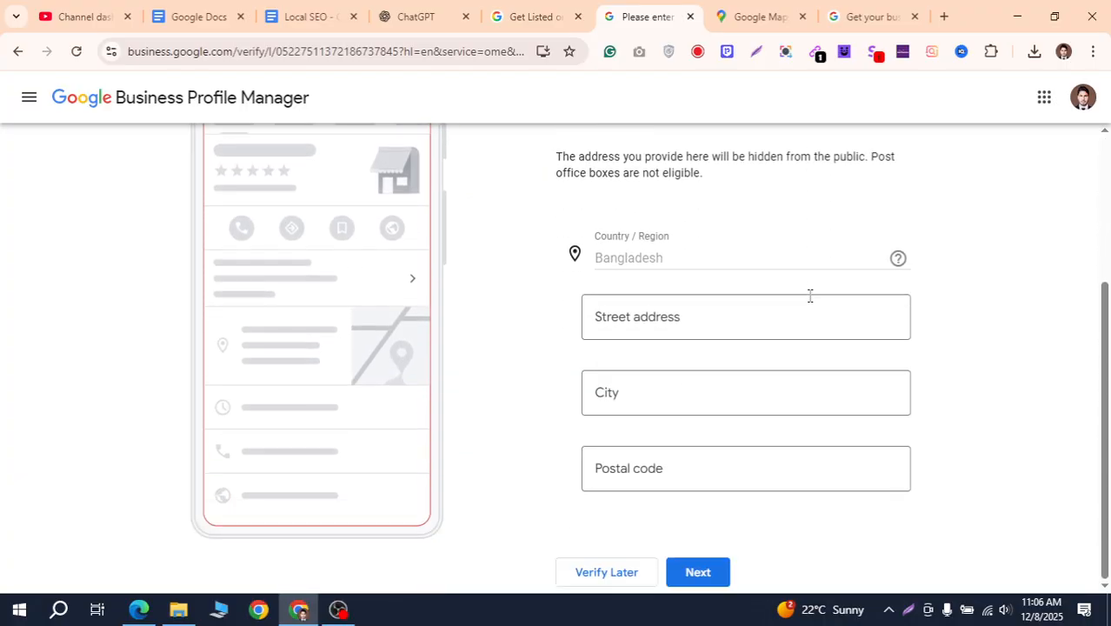
left_click(667, 329)
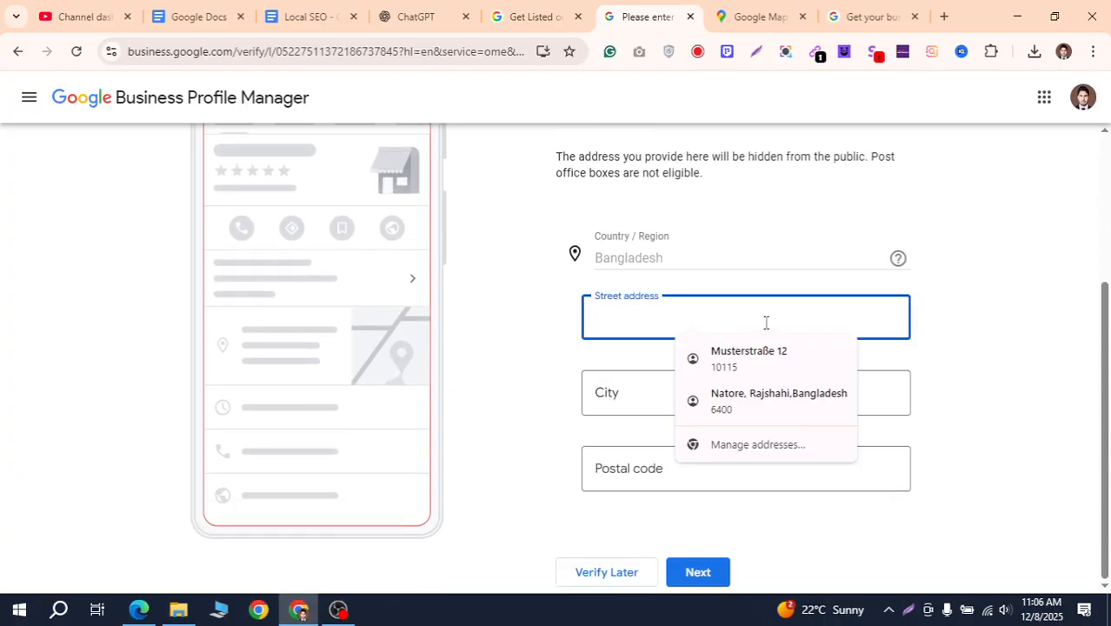
left_click(797, 401)
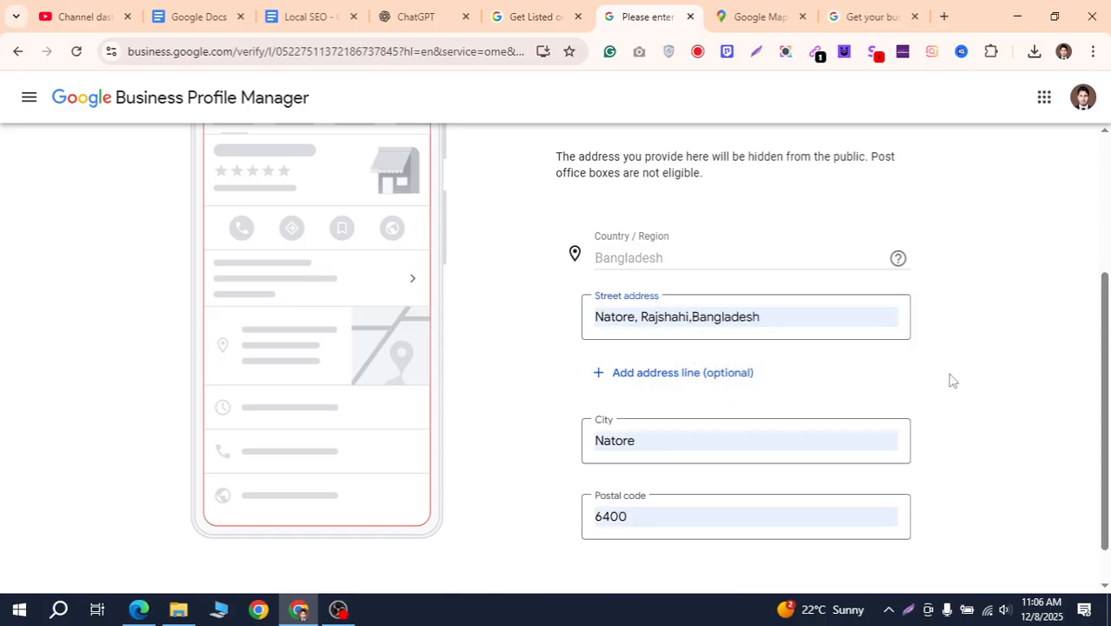
scroll(812, 407, "down", 1)
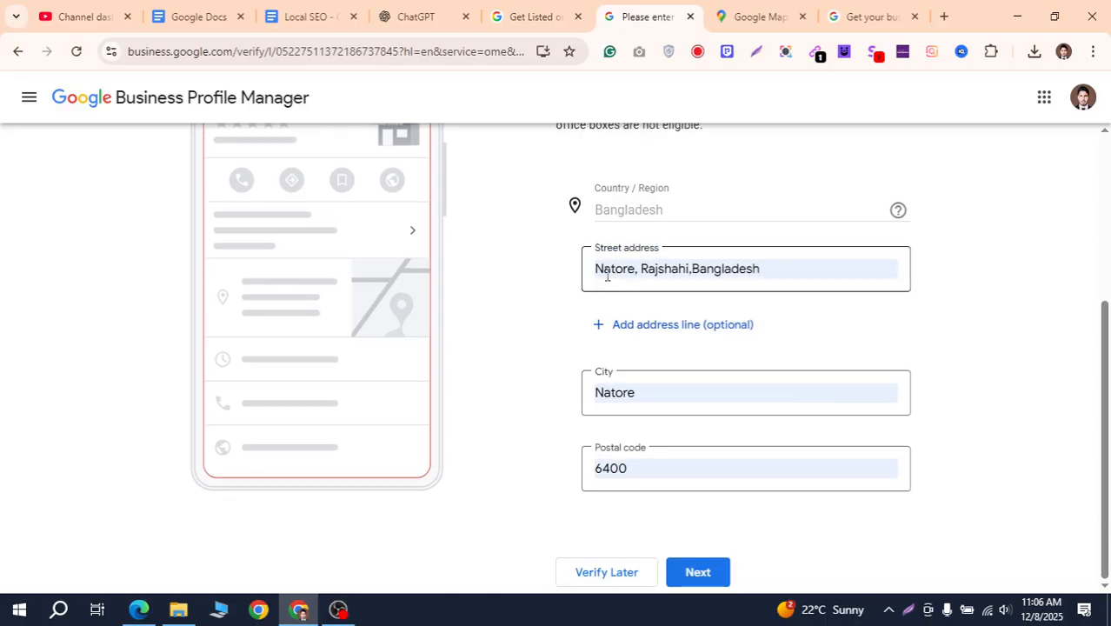
triple_click(794, 268)
left_click(954, 296)
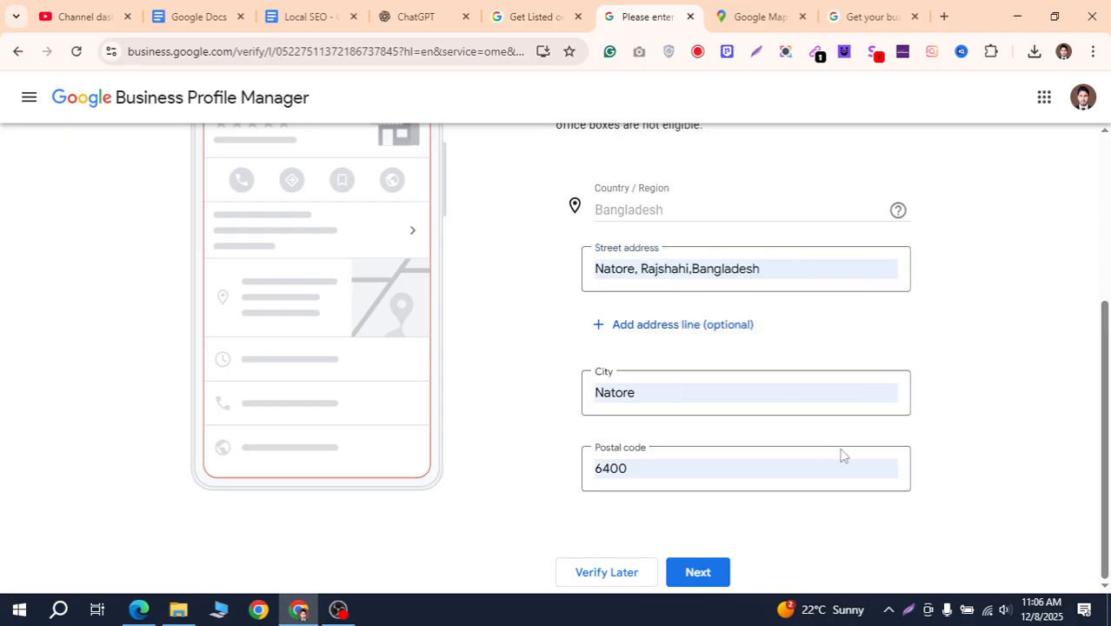
left_click(692, 391)
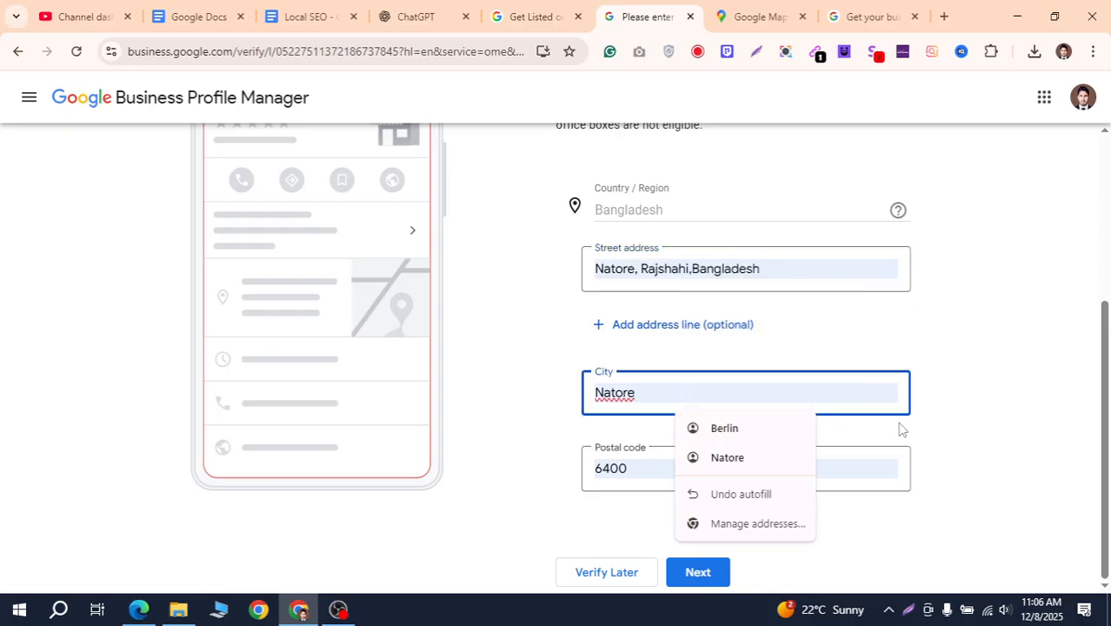
left_click(927, 485)
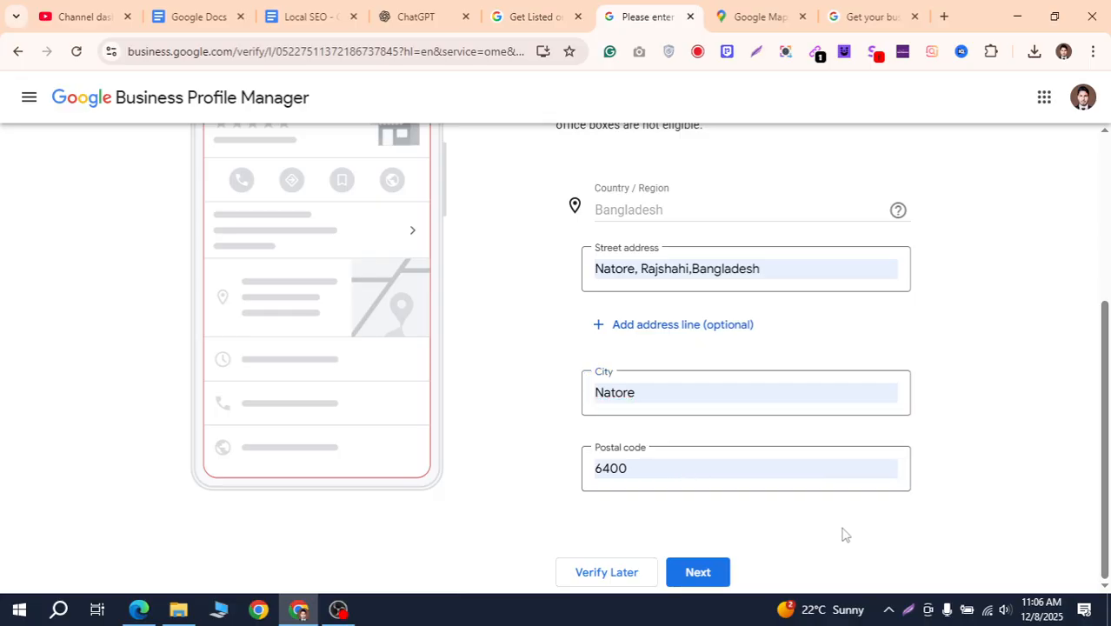
Defer verification with Verify Later to reach the business-hours step
scroll(695, 526, "up", 1)
scroll(687, 535, "down", 1)
scroll(630, 556, "up", 3)
scroll(676, 497, "down", 3)
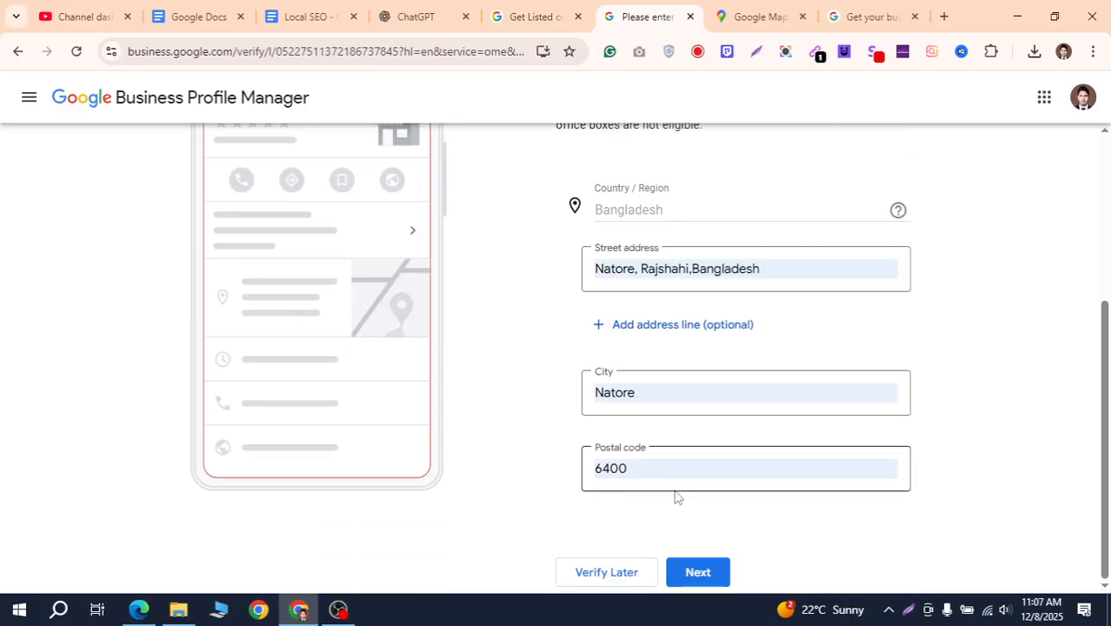
scroll(675, 496, "up", 3)
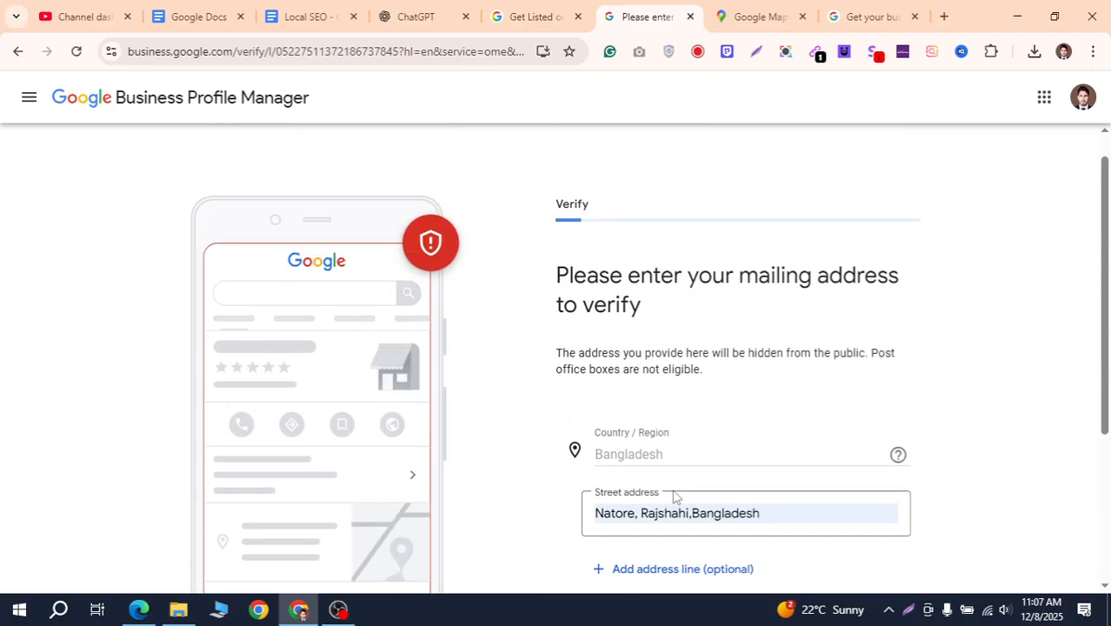
scroll(675, 496, "down", 2)
scroll(675, 496, "down", 1)
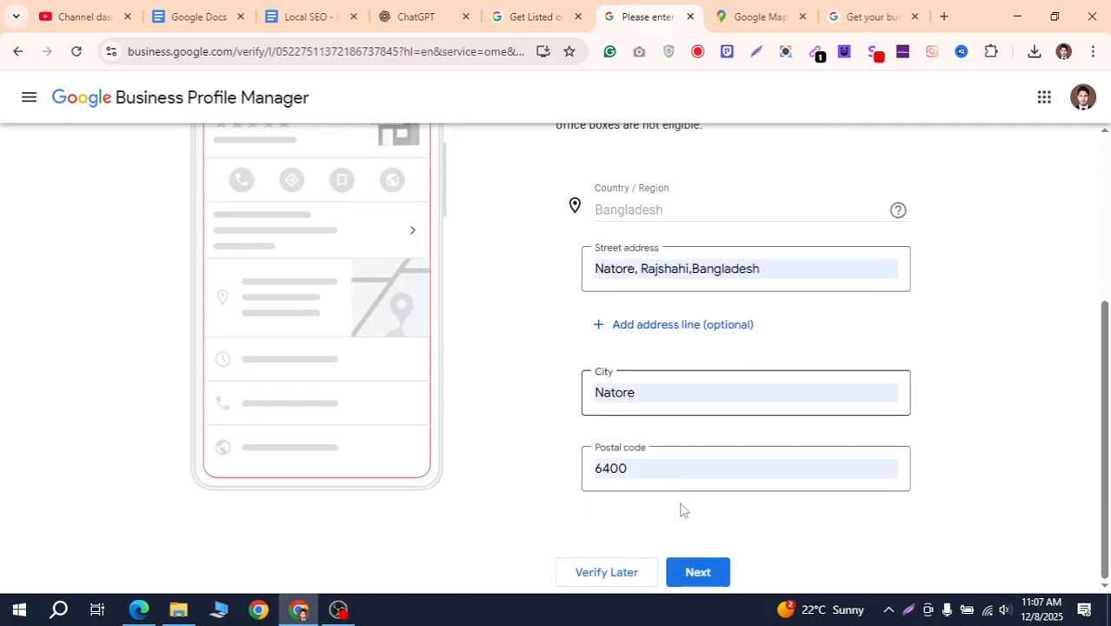
left_click(618, 579)
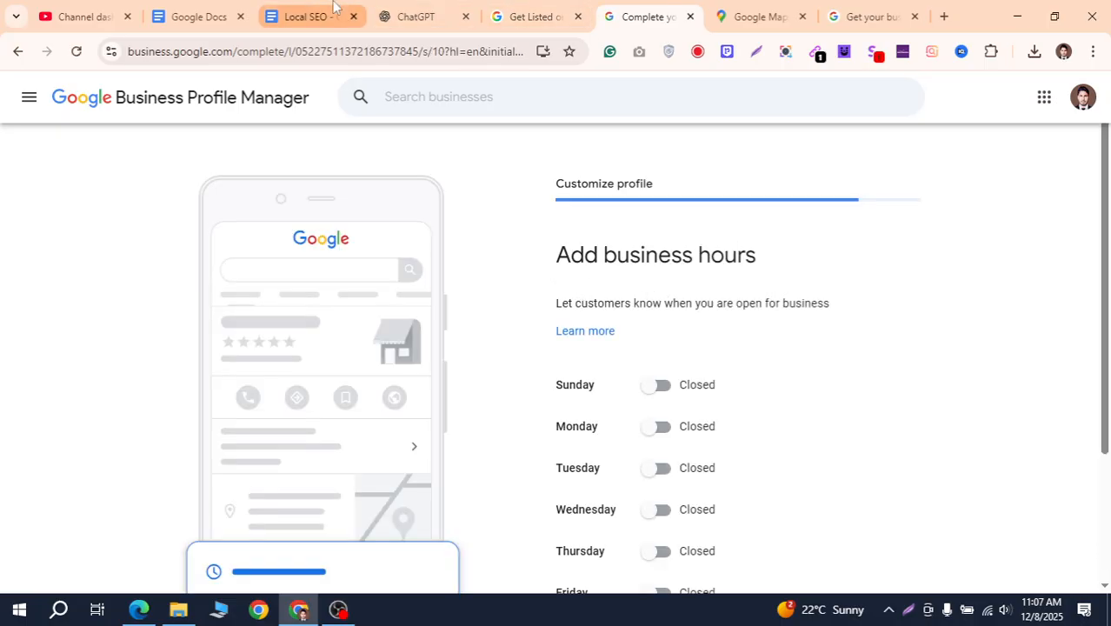
left_click(309, 19)
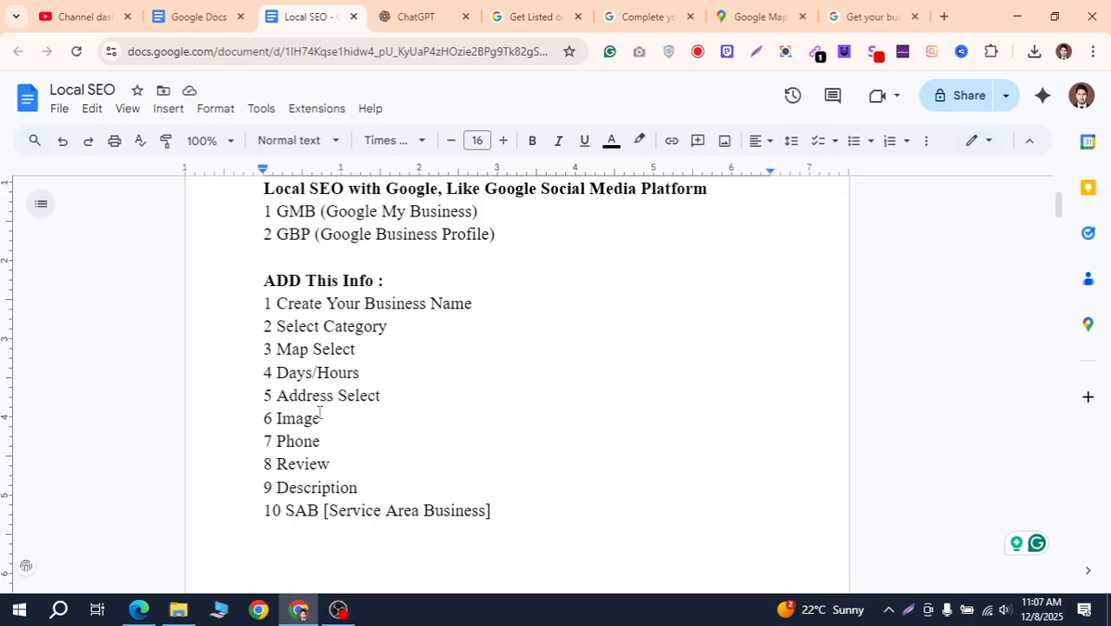
left_click_drag(278, 374, 386, 373)
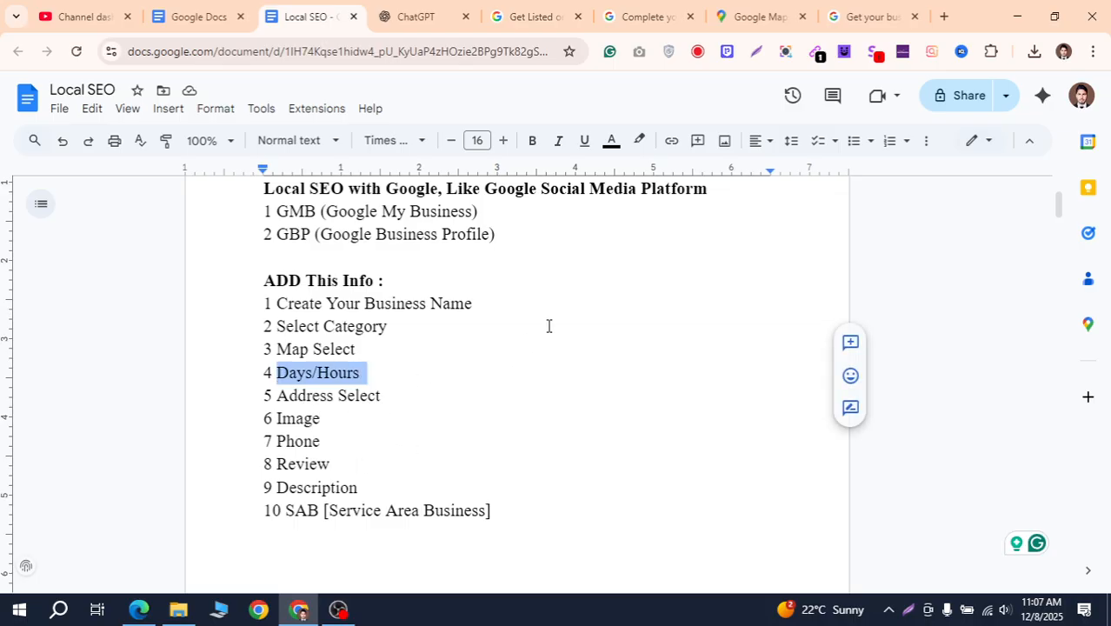
left_click(863, 17)
left_click(753, 18)
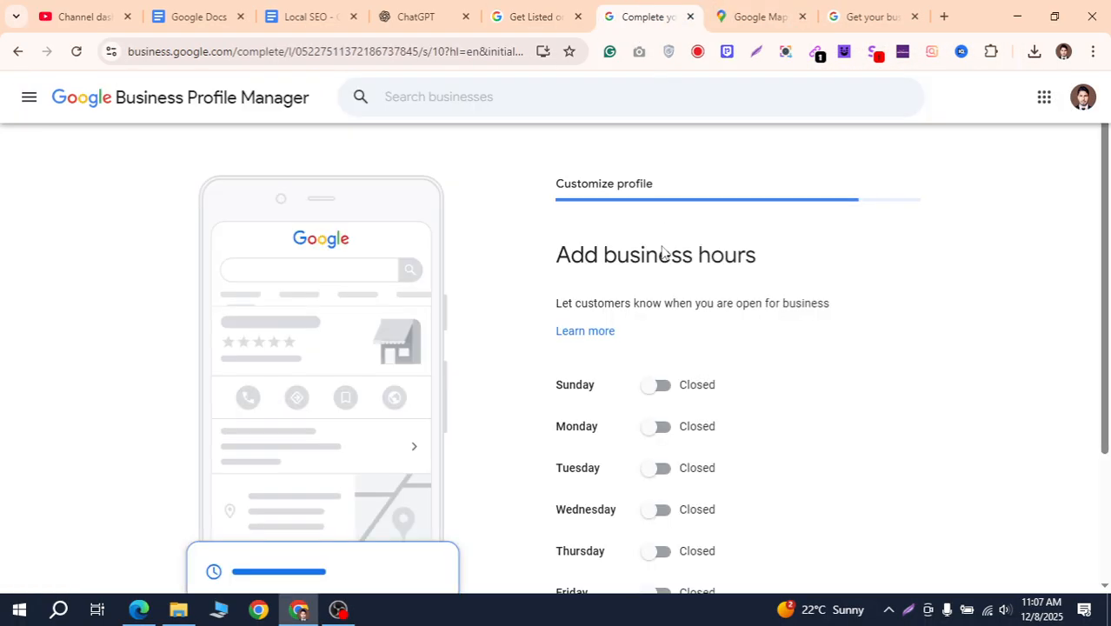
left_click(643, 16)
scroll(757, 394, "down", 2)
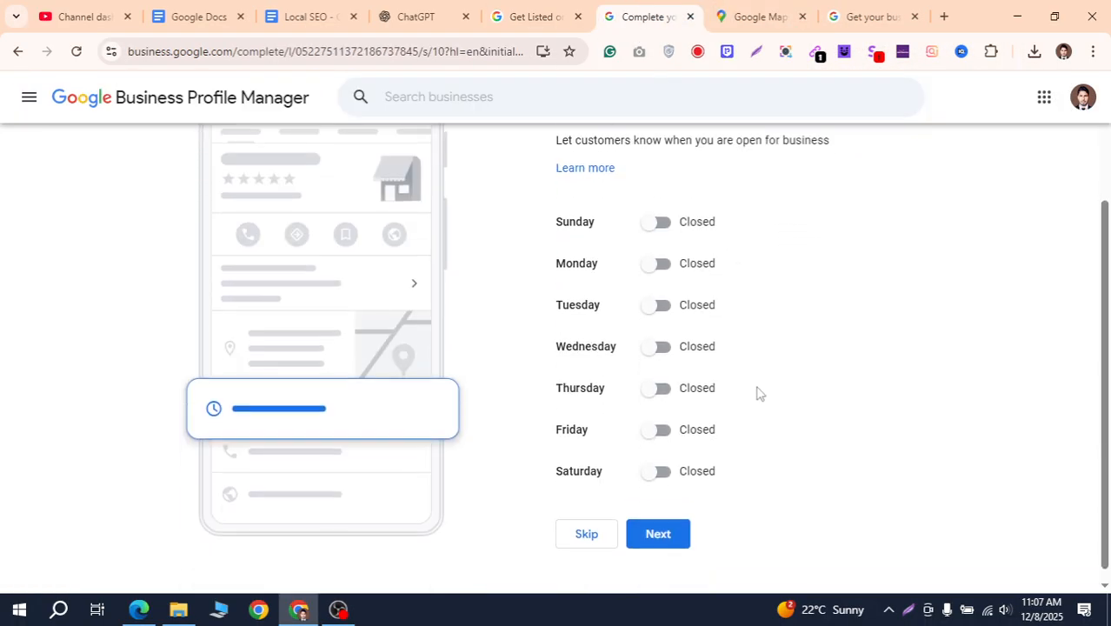
Open Sunday from 8:00 AM to 11:30 PM and add another hours row
left_click(658, 225)
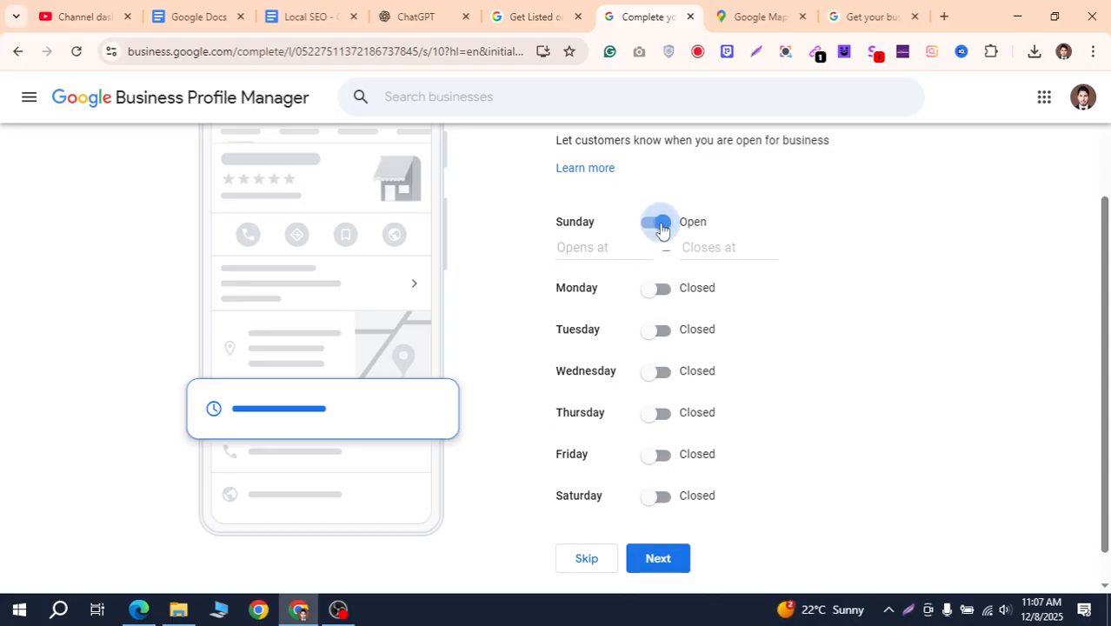
left_click(596, 248)
scroll(614, 360, "down", 3)
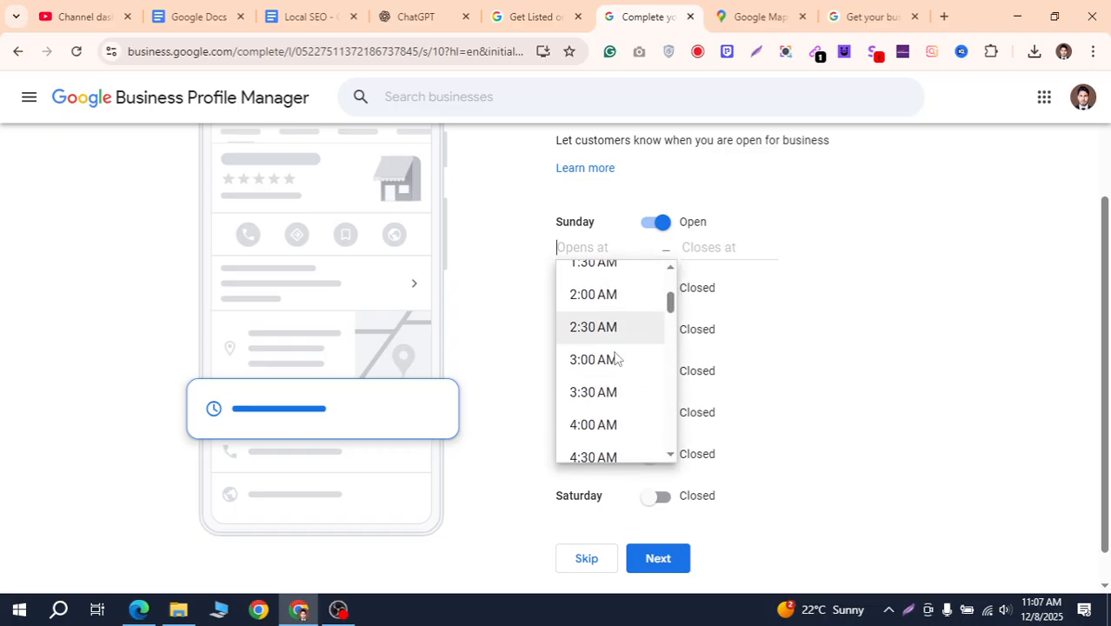
scroll(612, 396, "down", 4)
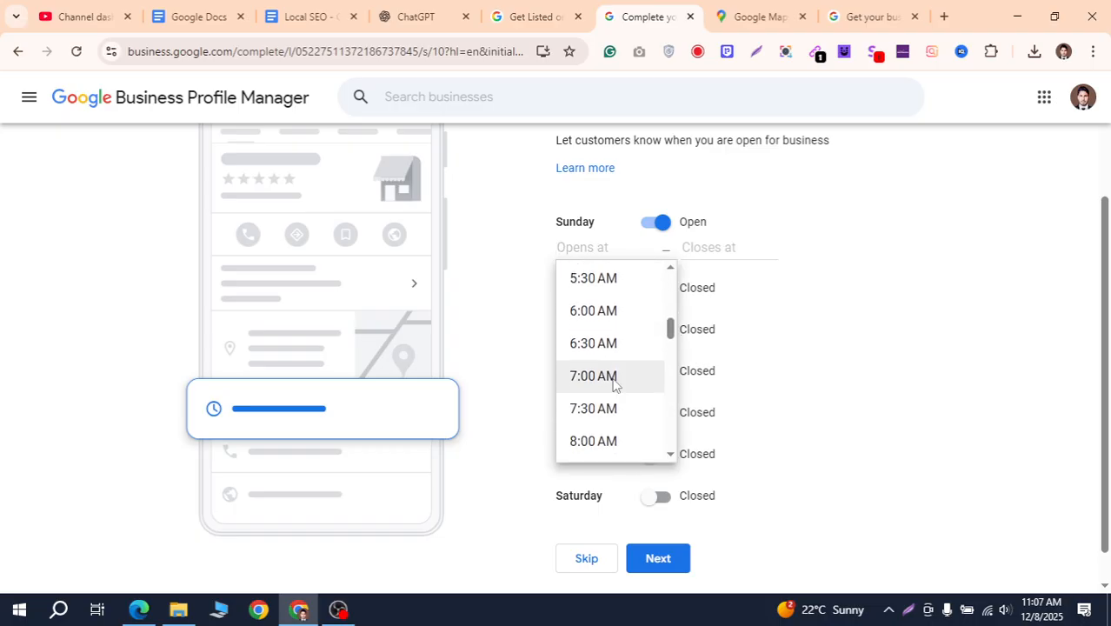
left_click(613, 369)
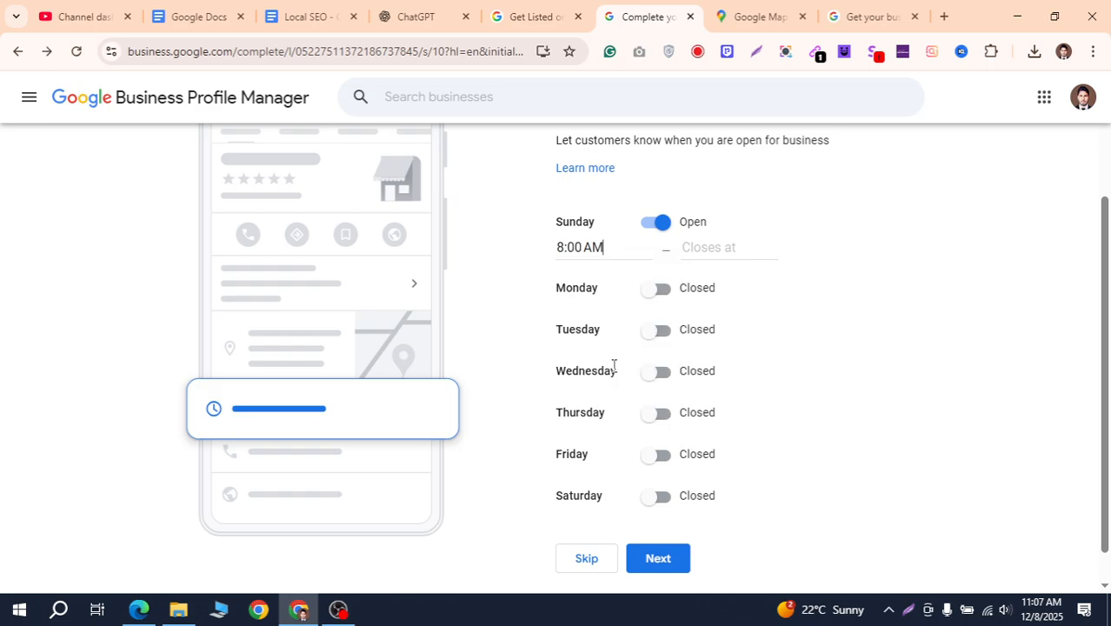
left_click(710, 249)
scroll(734, 362, "down", 6)
scroll(735, 367, "down", 10)
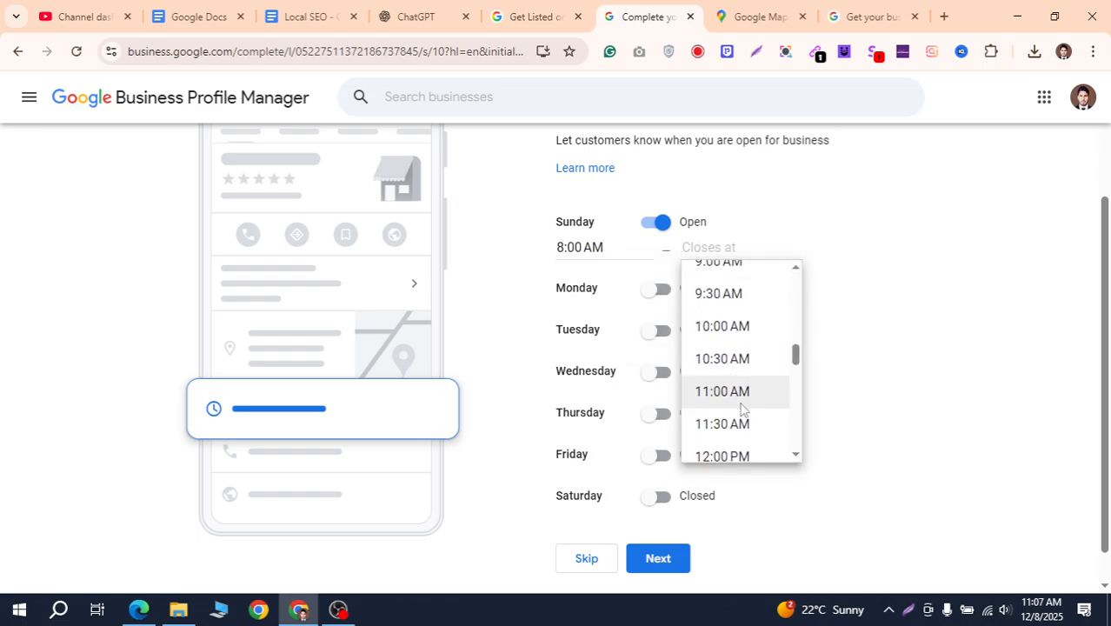
scroll(743, 375, "down", 4)
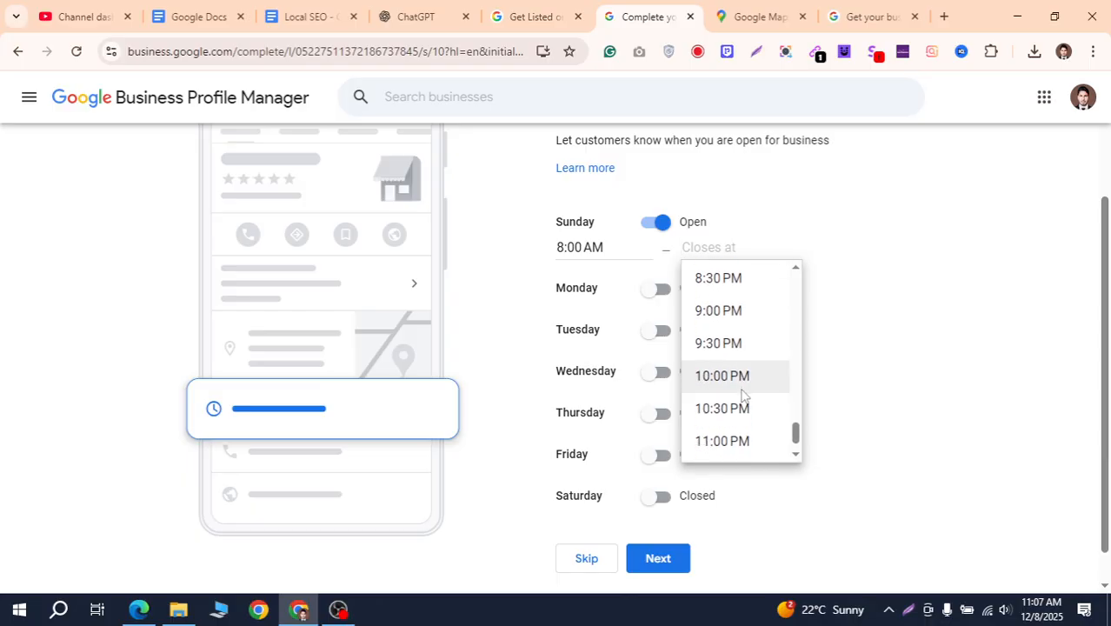
scroll(744, 396, "up", 7)
scroll(743, 393, "up", 5)
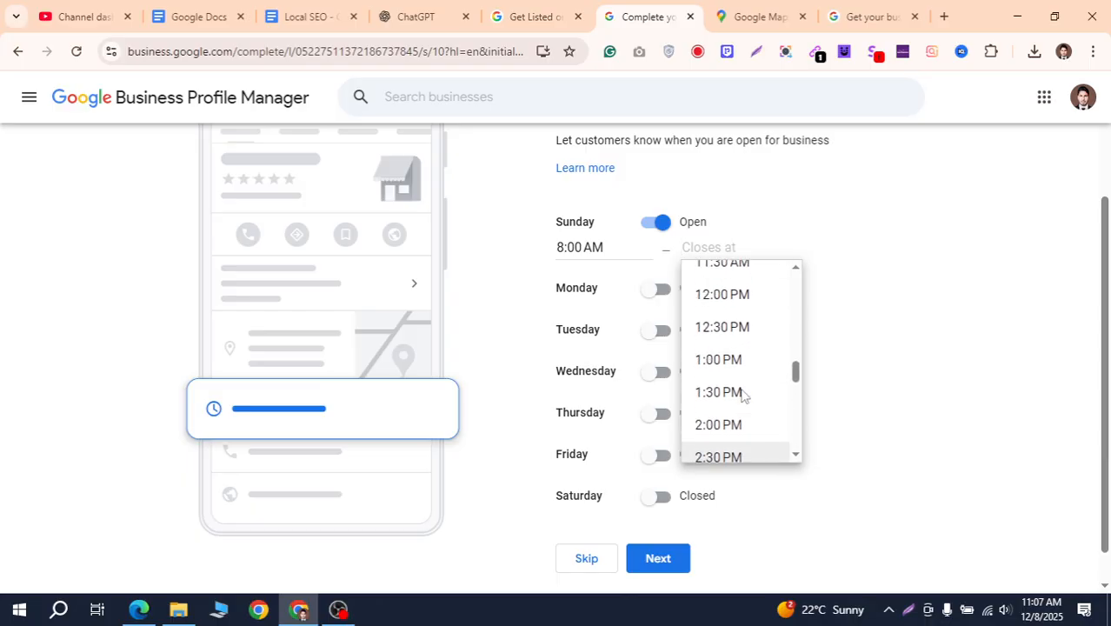
scroll(745, 393, "down", 3)
scroll(744, 391, "down", 8)
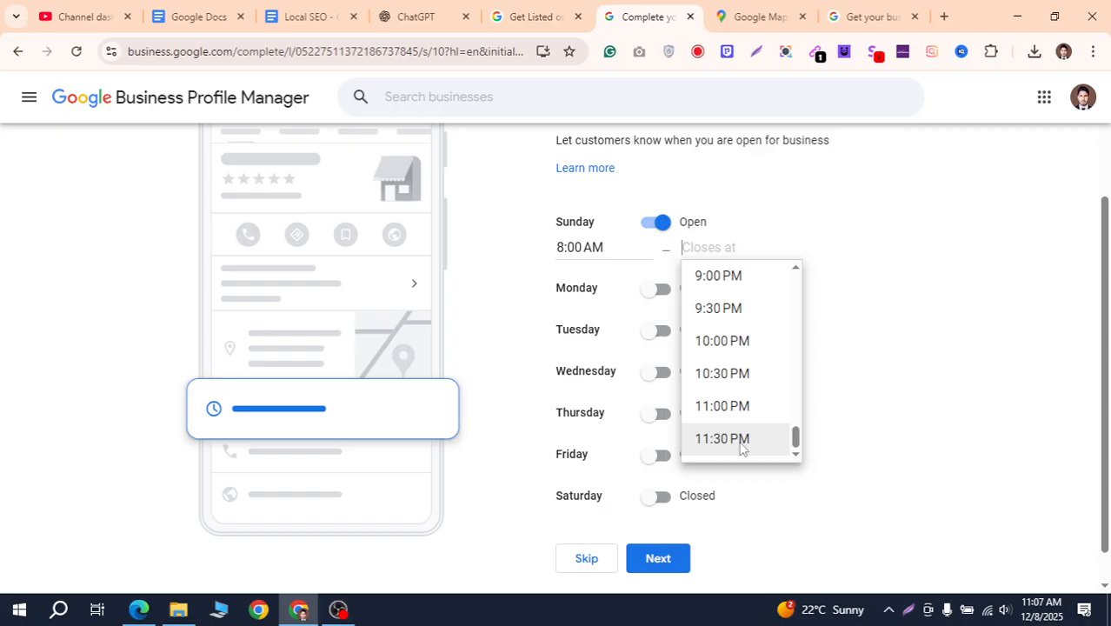
left_click(723, 439)
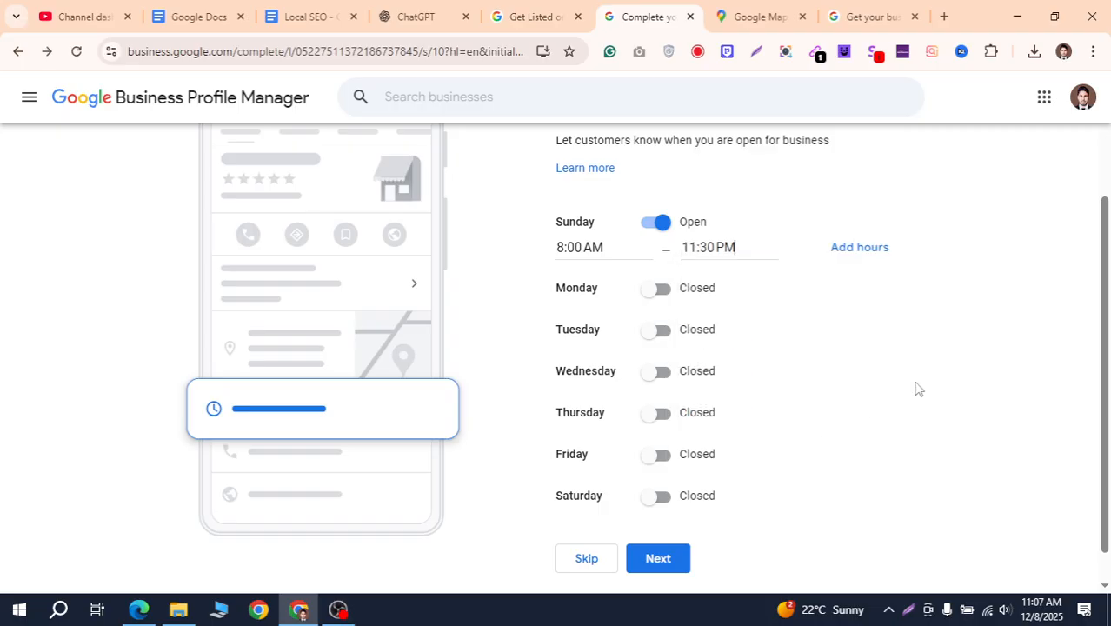
left_click(873, 250)
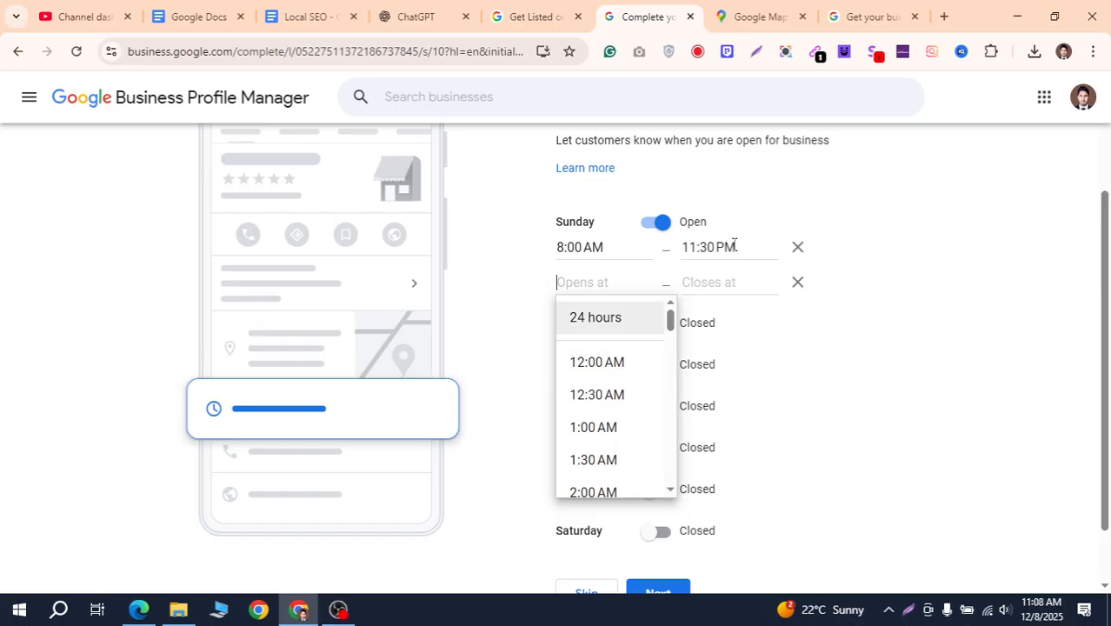
Remove the extra range, reset Sunday to 8:00 AM–1:00 PM, and add a second slot
left_click(798, 249)
left_click(733, 249)
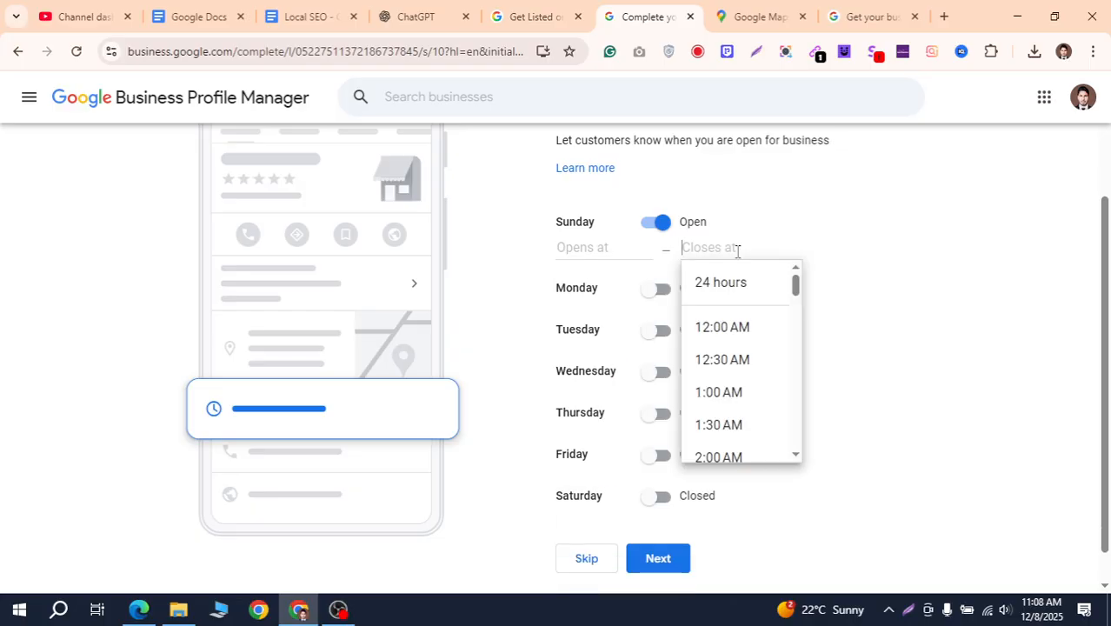
left_click(585, 250)
scroll(620, 435, "down", 3)
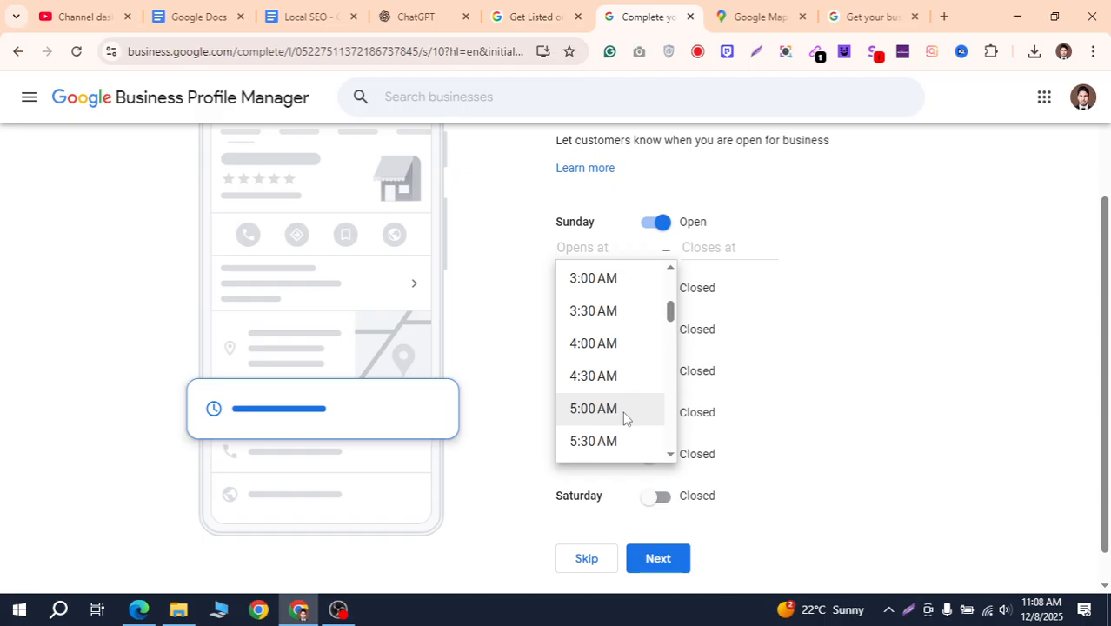
scroll(622, 421, "down", 1)
scroll(621, 418, "down", 2)
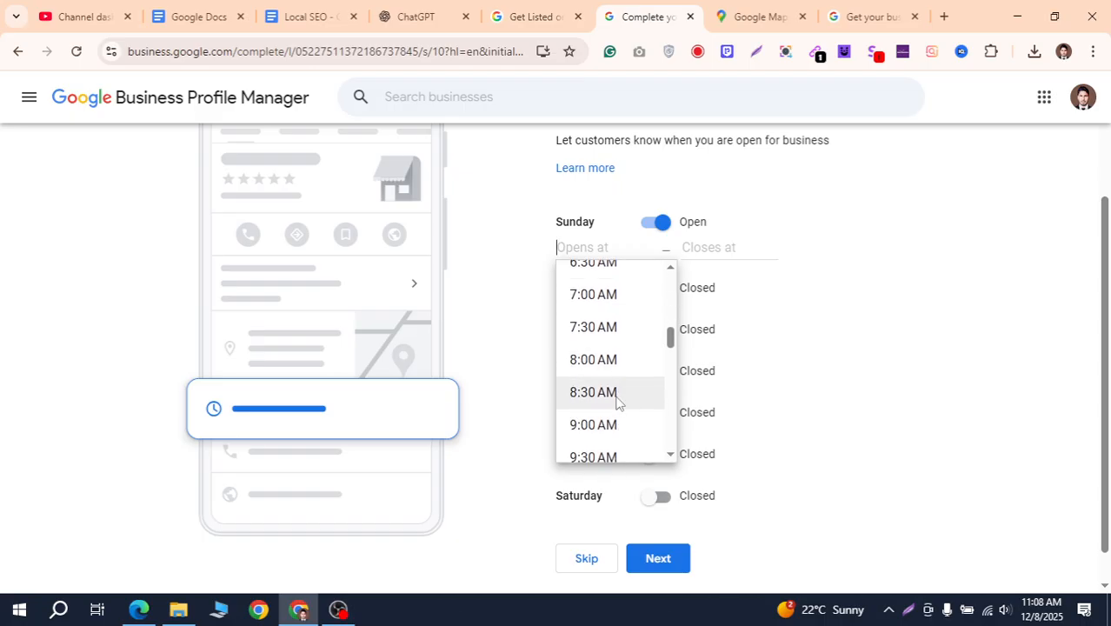
left_click(617, 363)
left_click(724, 248)
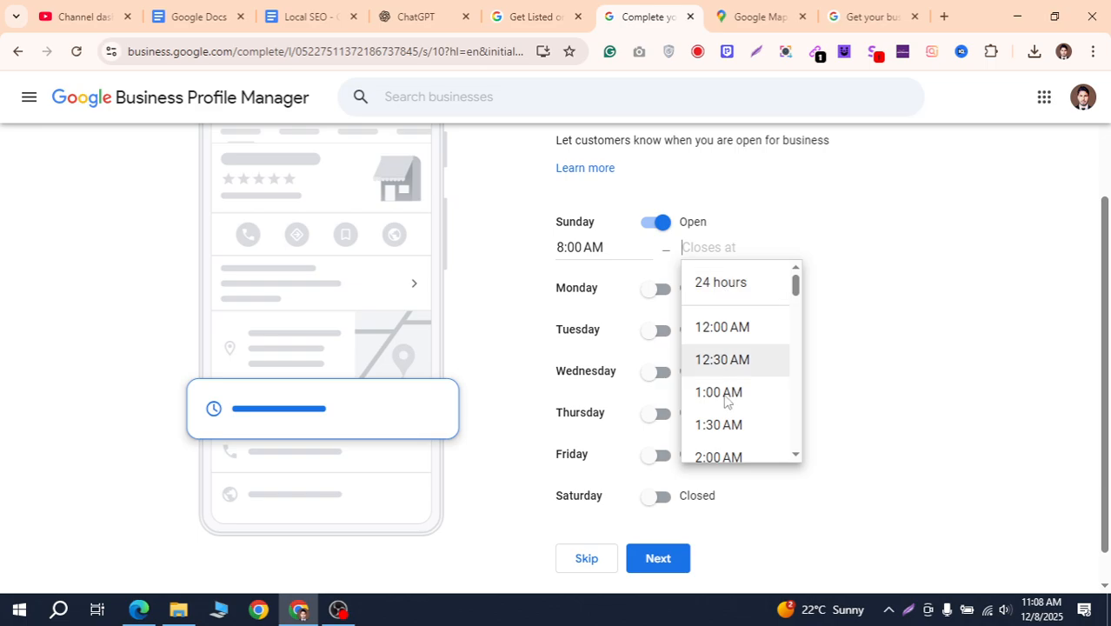
scroll(739, 383, "down", 5)
scroll(739, 390, "down", 2)
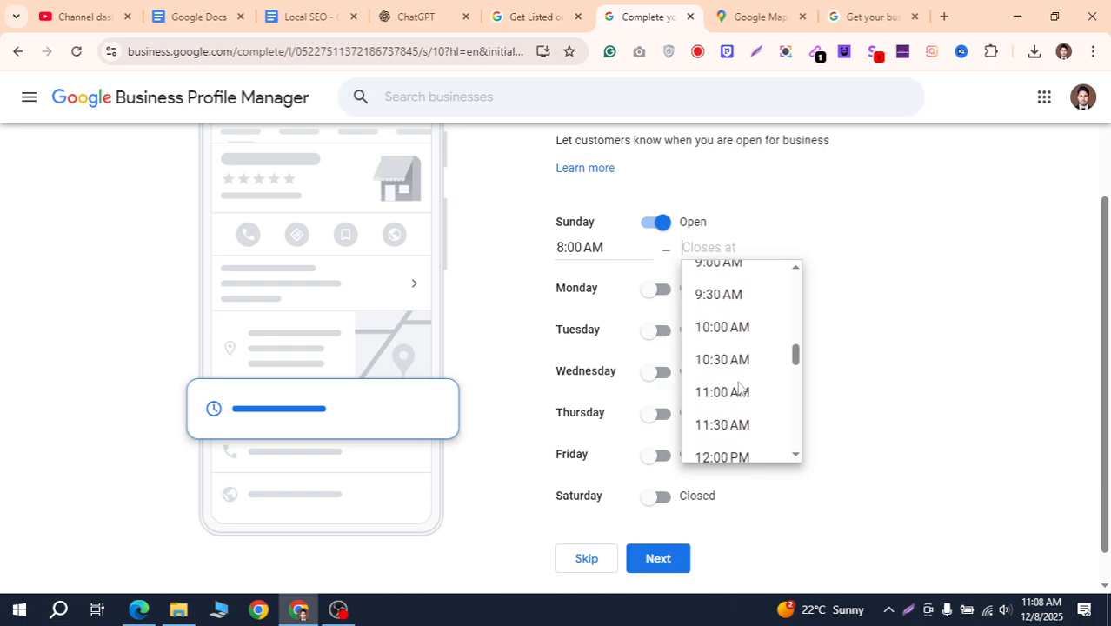
scroll(741, 394, "down", 4)
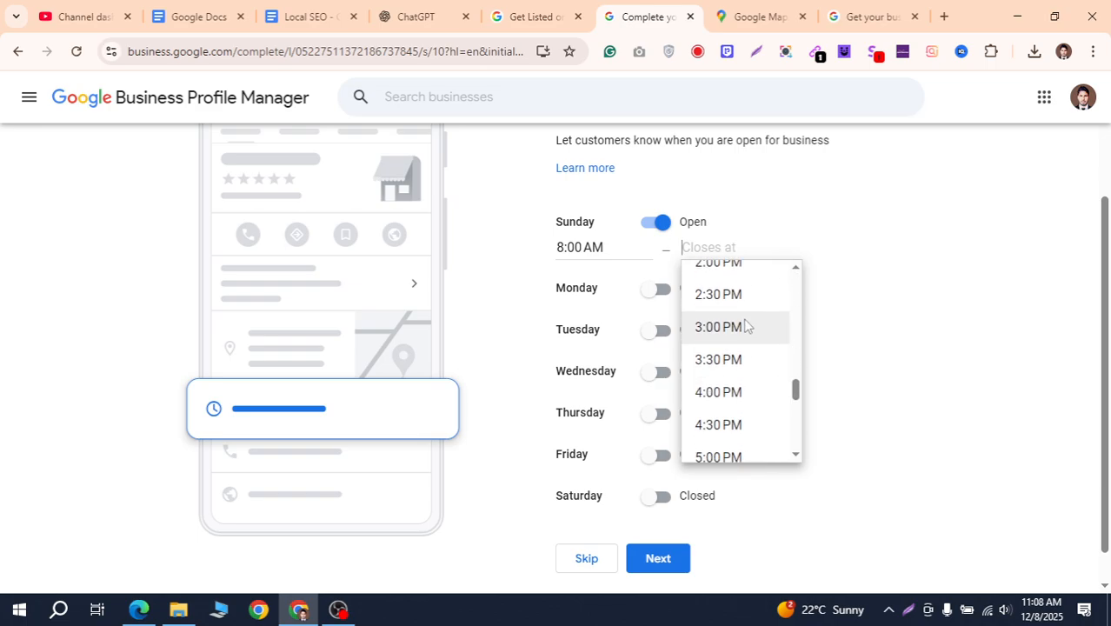
scroll(741, 339, "up", 1)
left_click(736, 280)
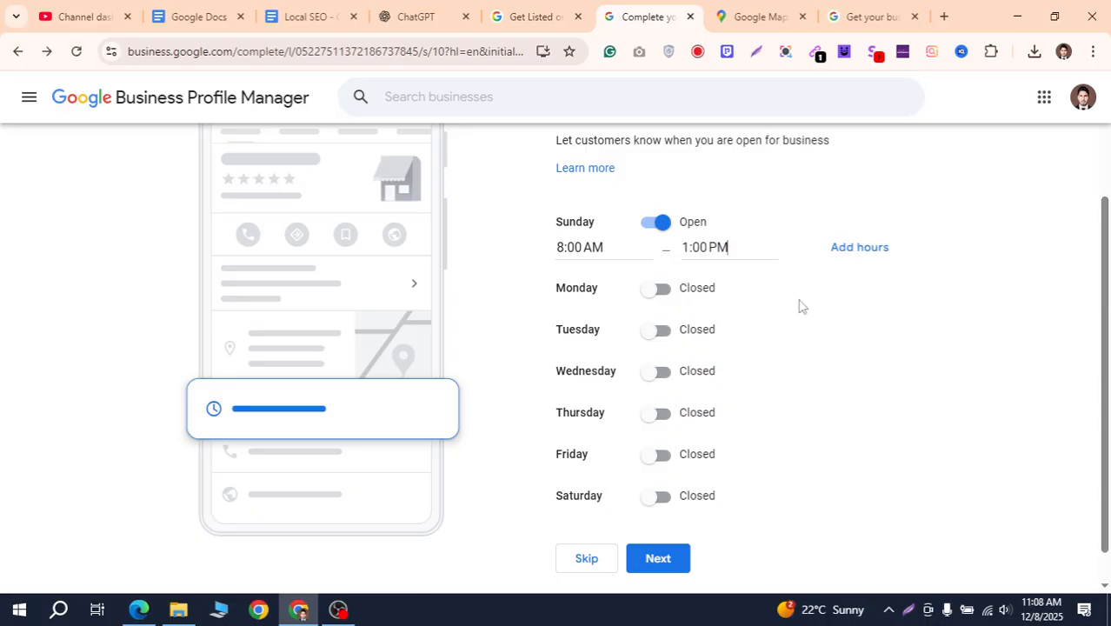
left_click(861, 249)
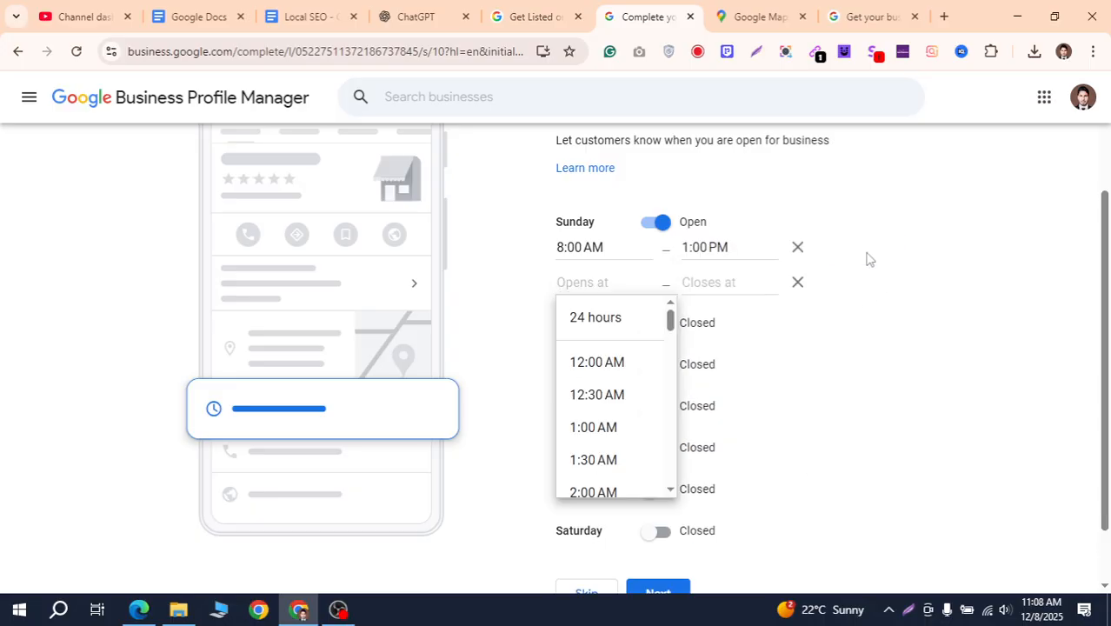
Set Sunday's second period to 2:00 PM–8:00 PM
scroll(631, 395, "down", 5)
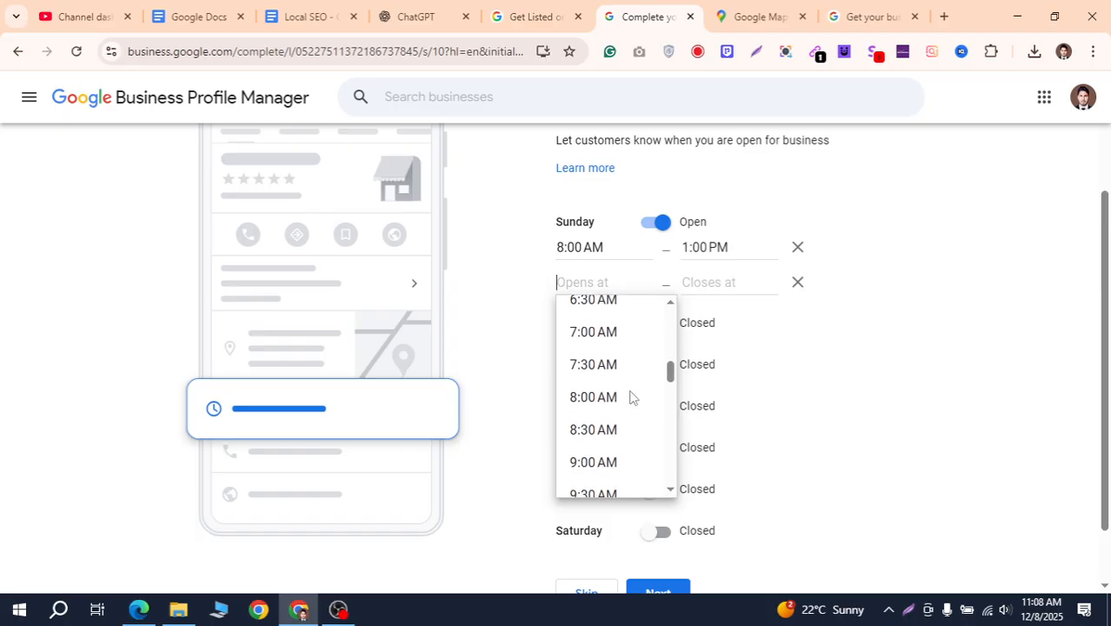
scroll(630, 397, "down", 3)
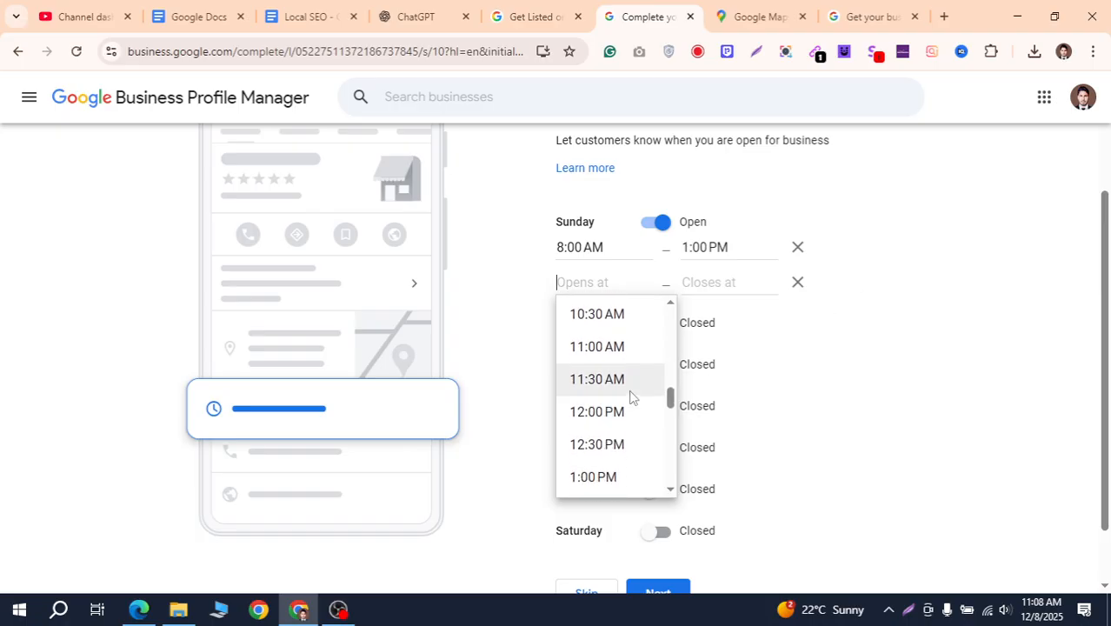
scroll(630, 396, "up", 1)
scroll(631, 397, "down", 9)
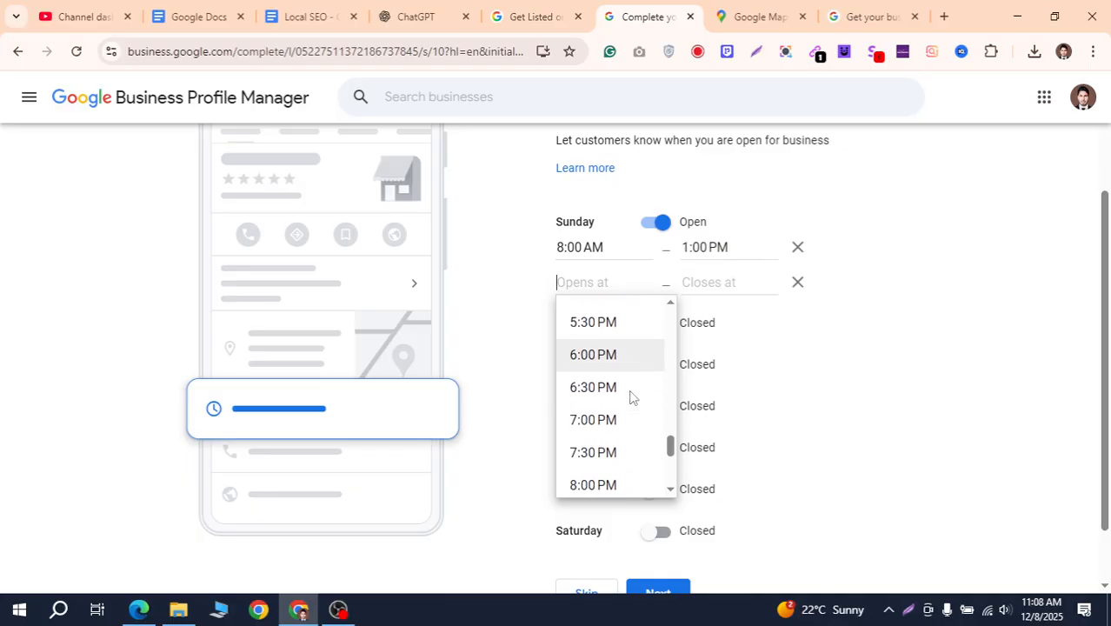
scroll(631, 400, "up", 10)
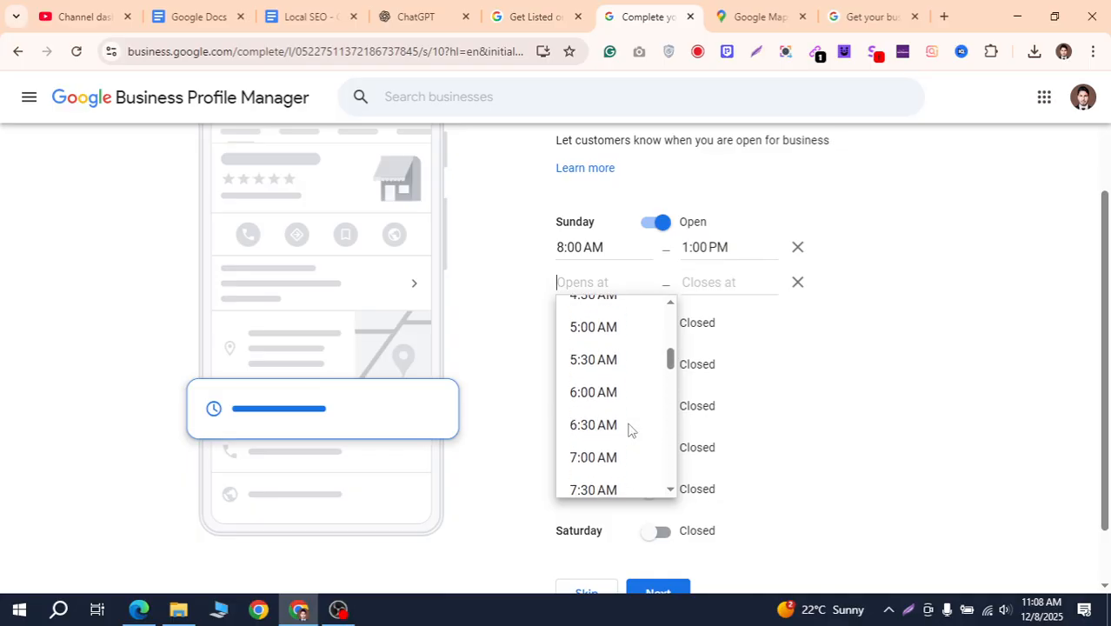
scroll(630, 420, "up", 2)
scroll(631, 420, "down", 4)
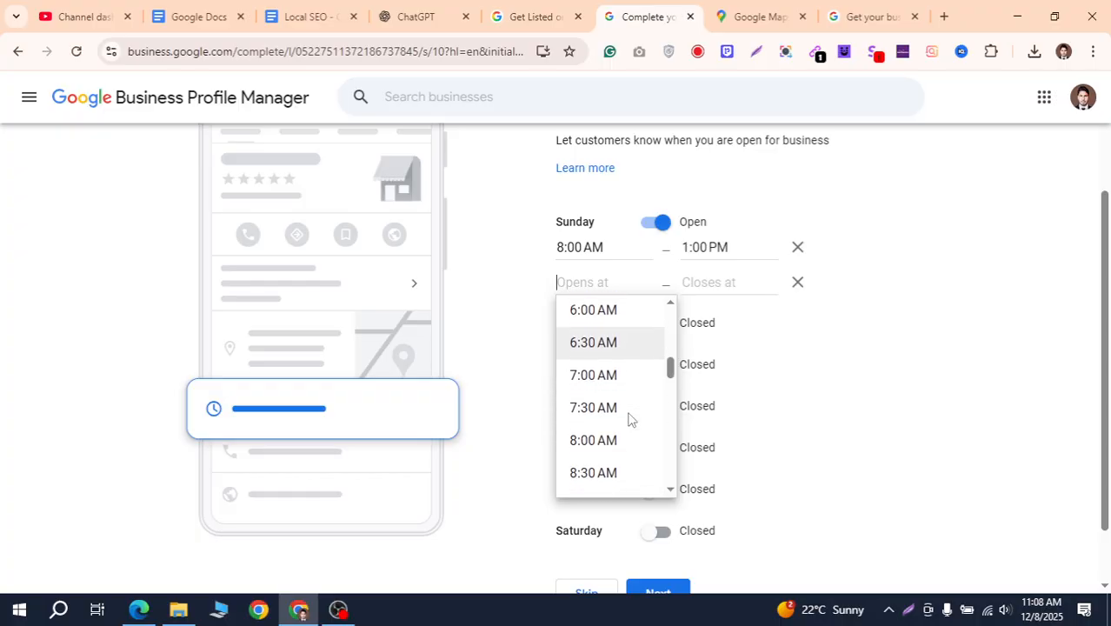
scroll(632, 410, "down", 5)
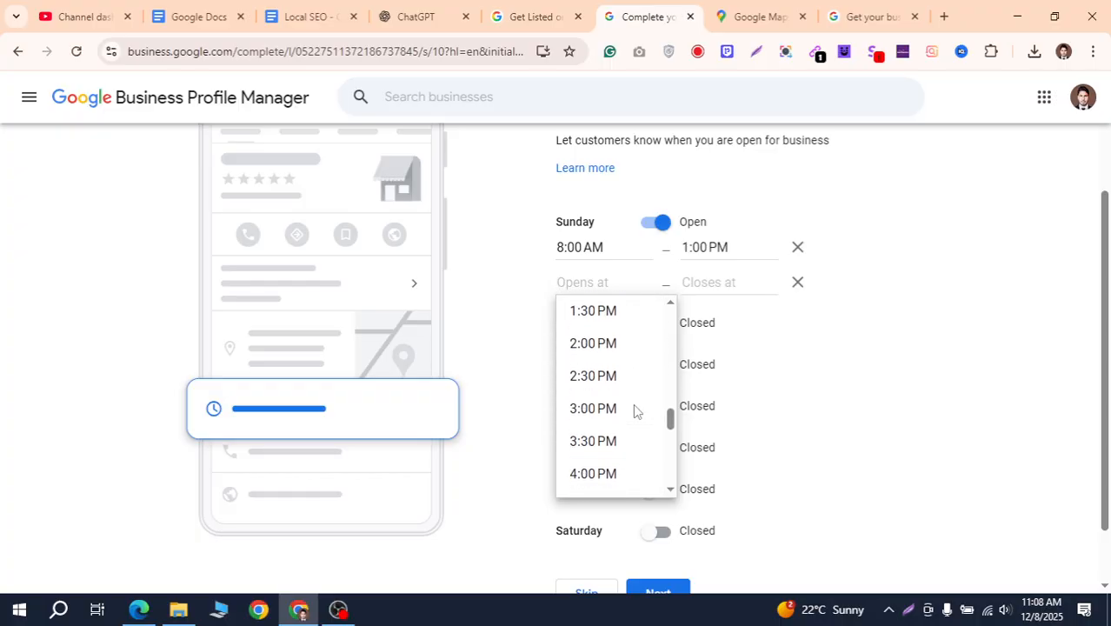
scroll(633, 403, "up", 2)
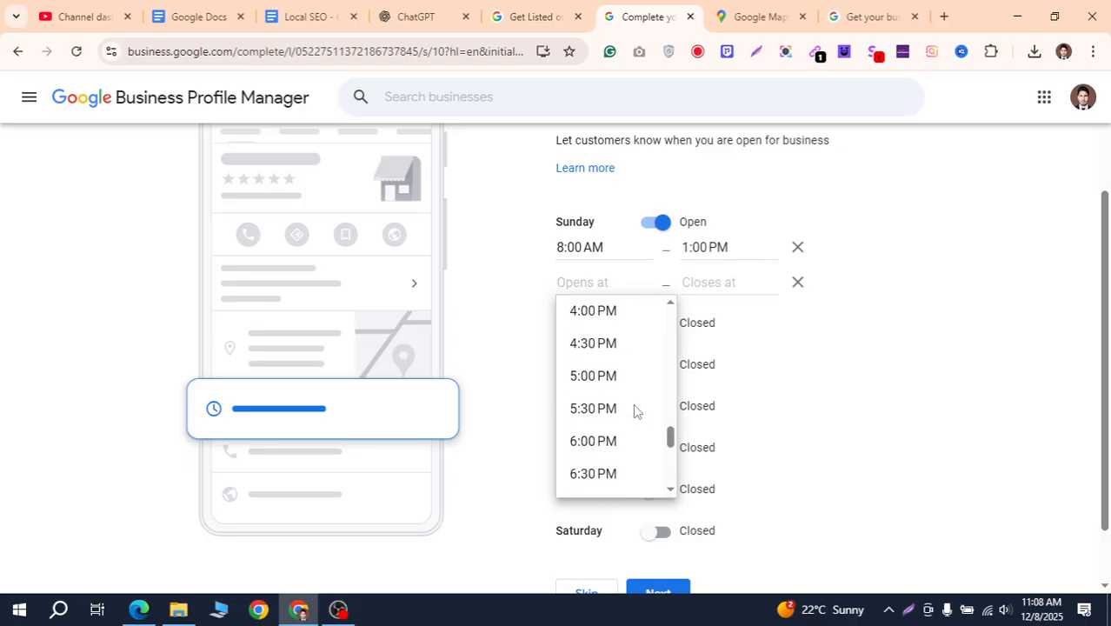
scroll(619, 367, "up", 3)
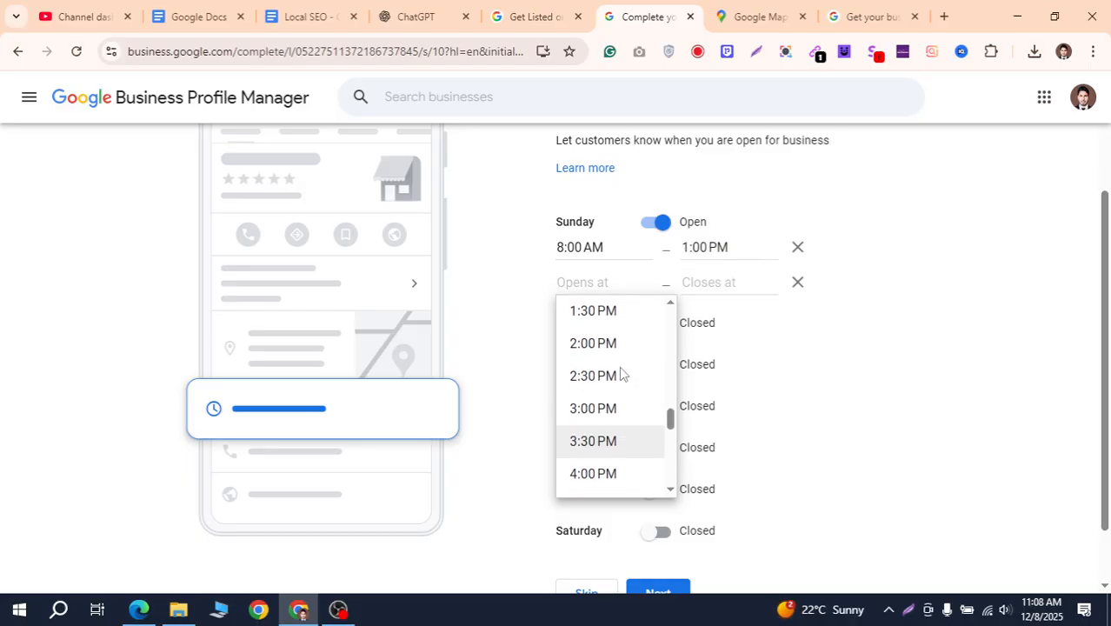
left_click(617, 356)
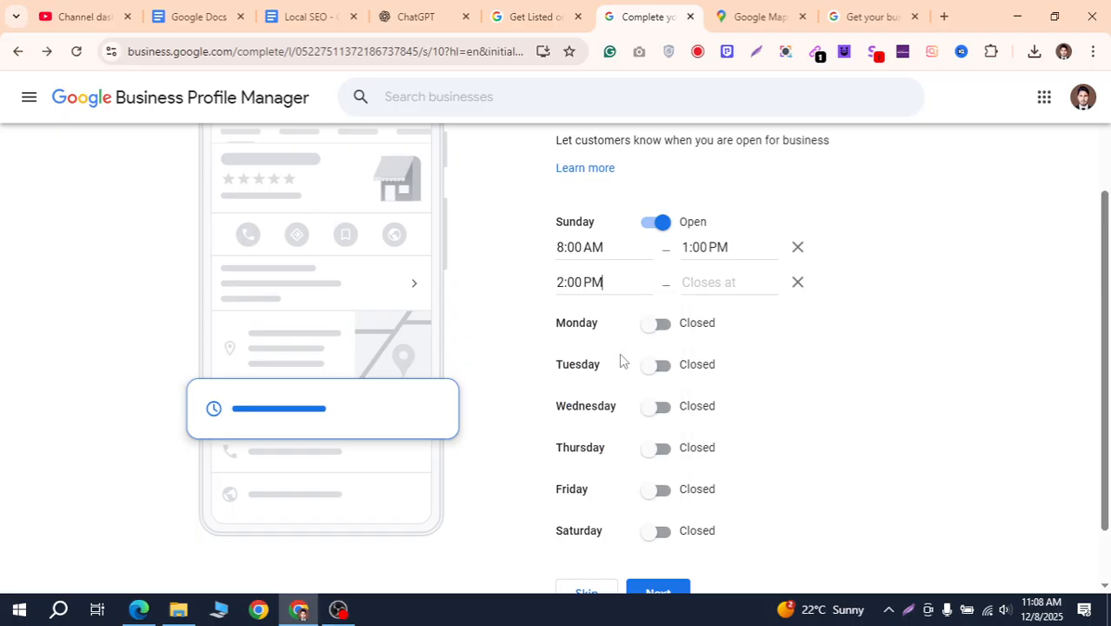
left_click(701, 285)
scroll(735, 444, "down", 3)
scroll(739, 459, "down", 3)
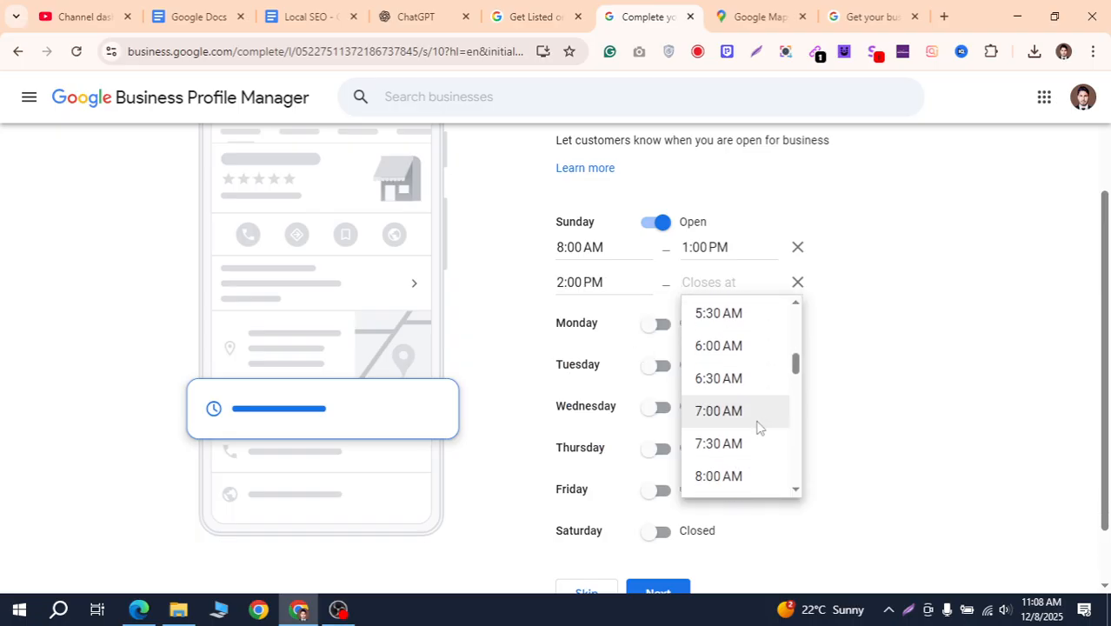
left_click(739, 474)
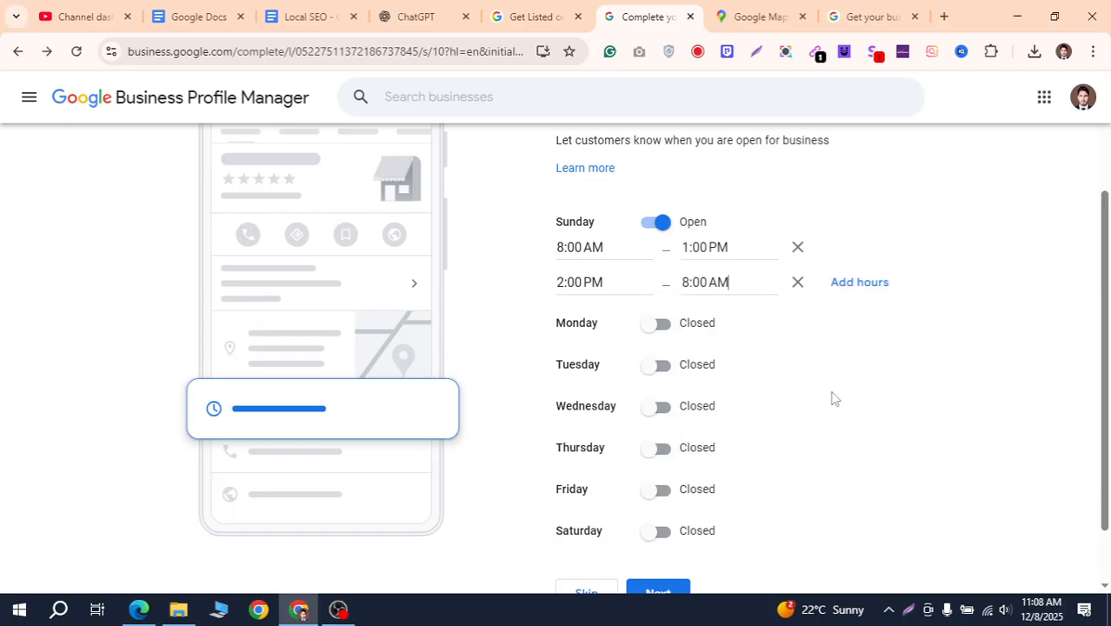
left_click(745, 287)
key("BackSpace")
key("BackSpace")
key("BackSpace")
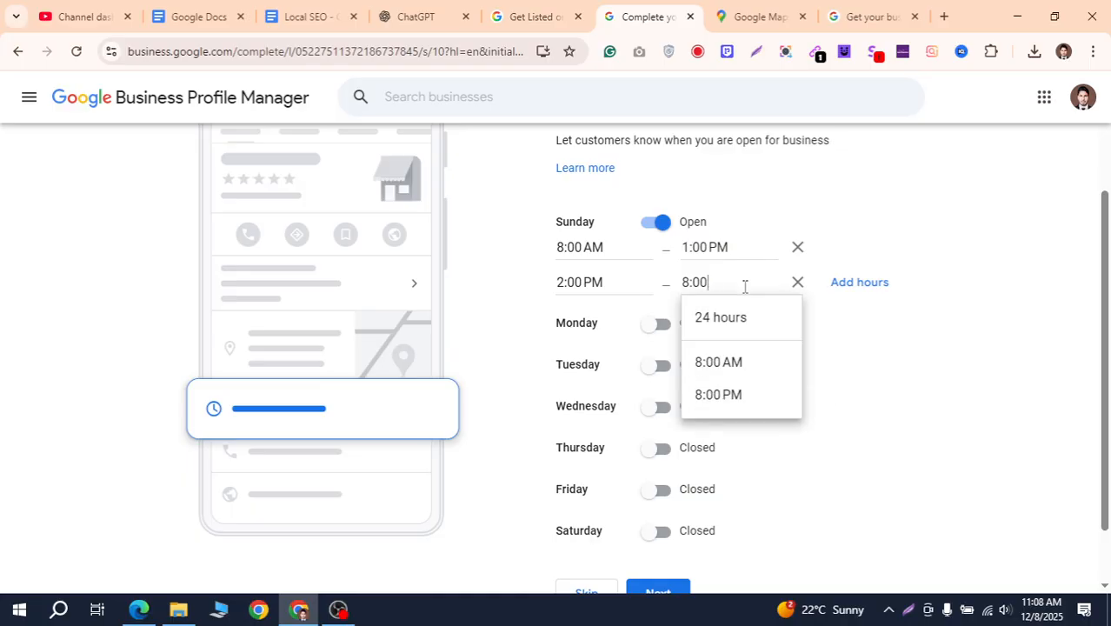
scroll(744, 351, "down", 1)
left_click(739, 412)
scroll(817, 387, "up", 2)
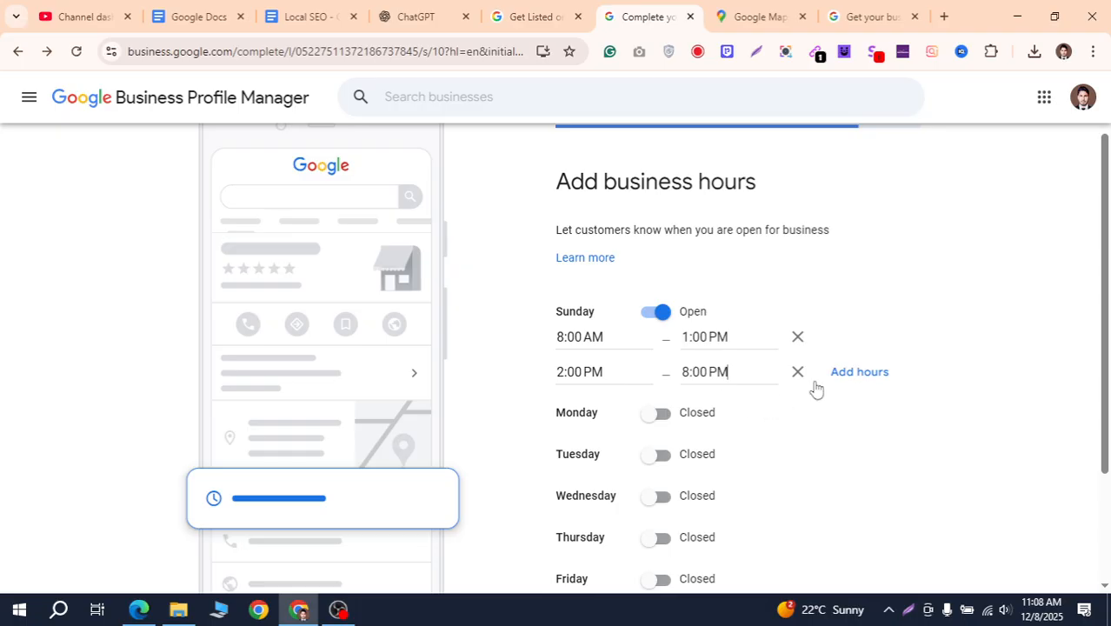
Mark Monday open from 8:00 AM to 8:00 PM
scroll(817, 388, "down", 1)
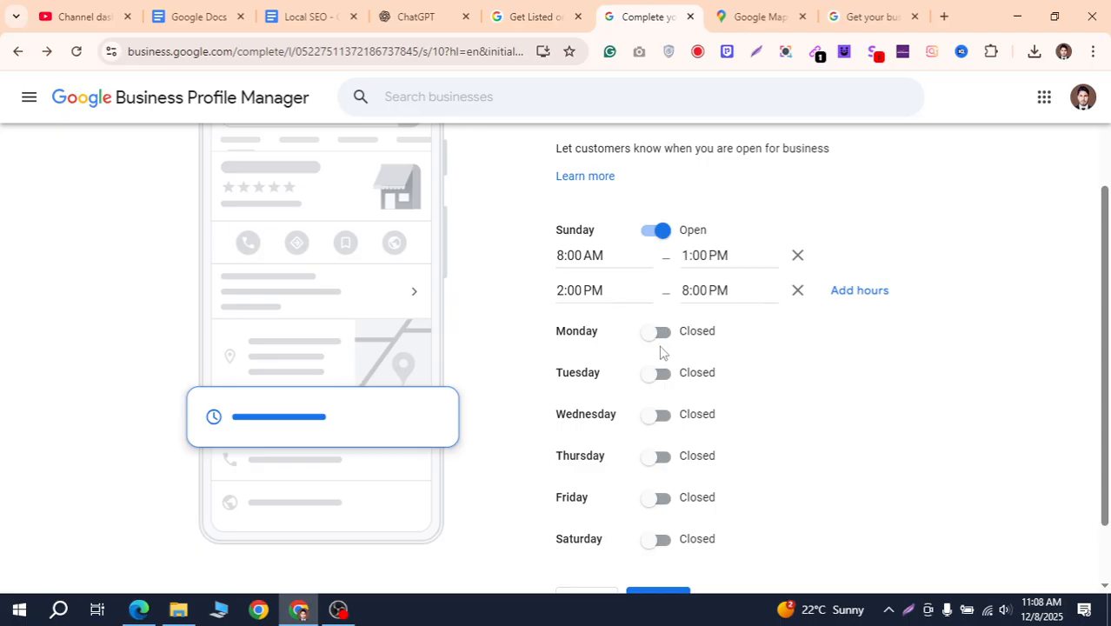
scroll(770, 418, "down", 1)
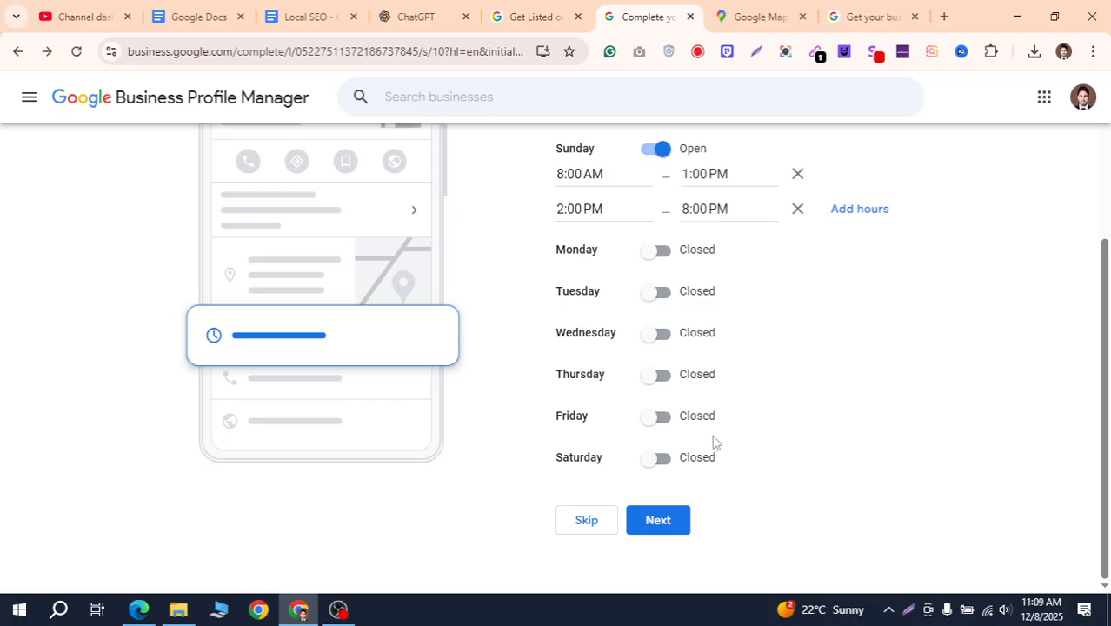
scroll(714, 442, "up", 1)
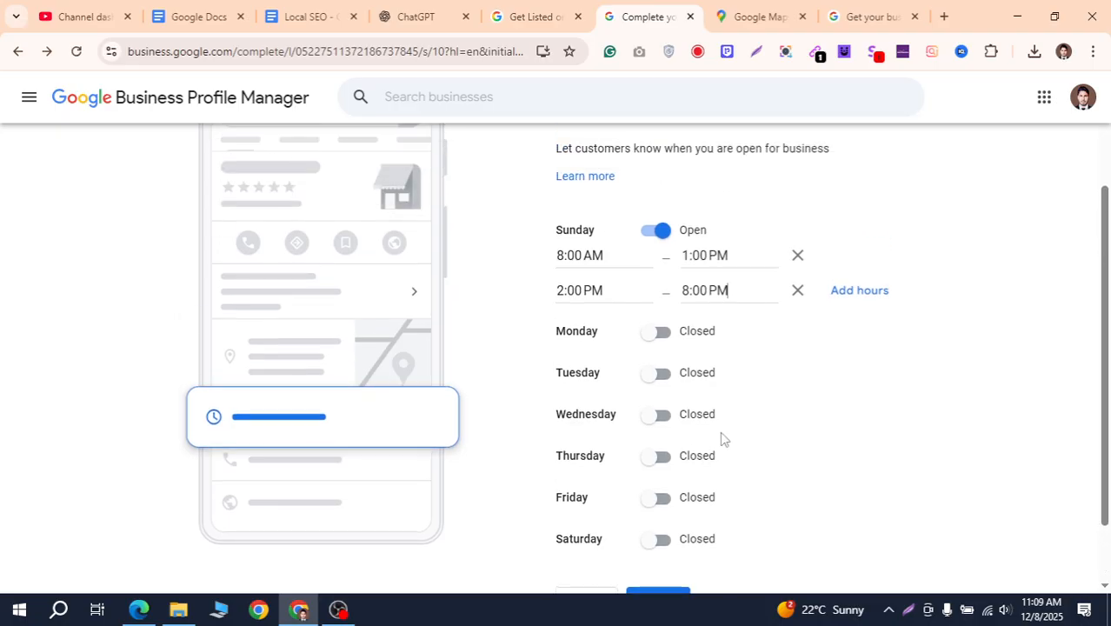
left_click(659, 338)
left_click(615, 359)
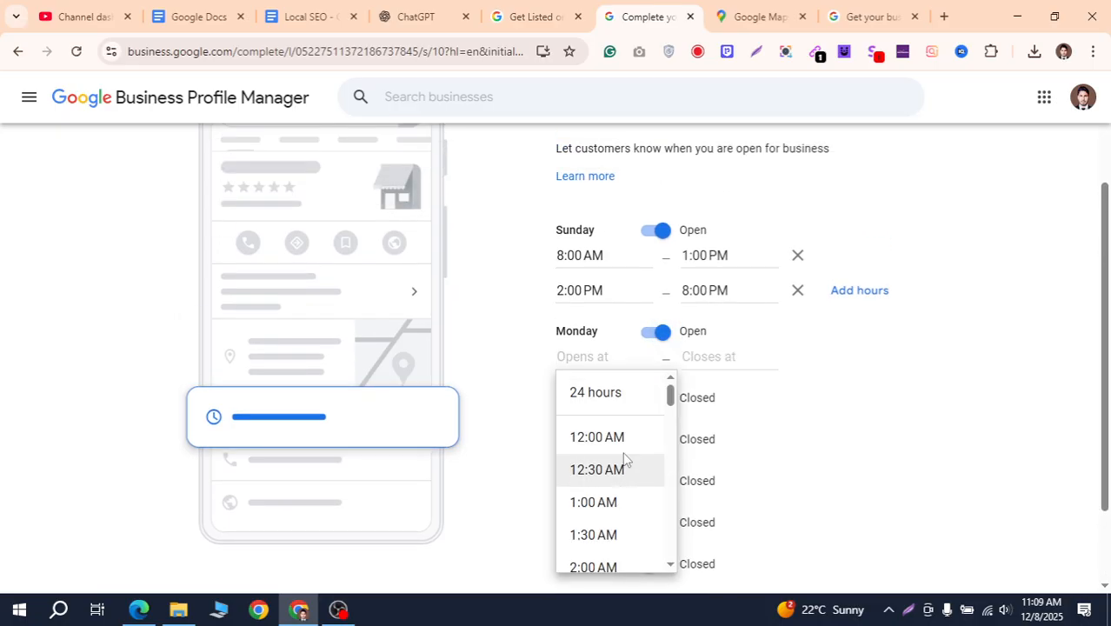
scroll(622, 487, "down", 4)
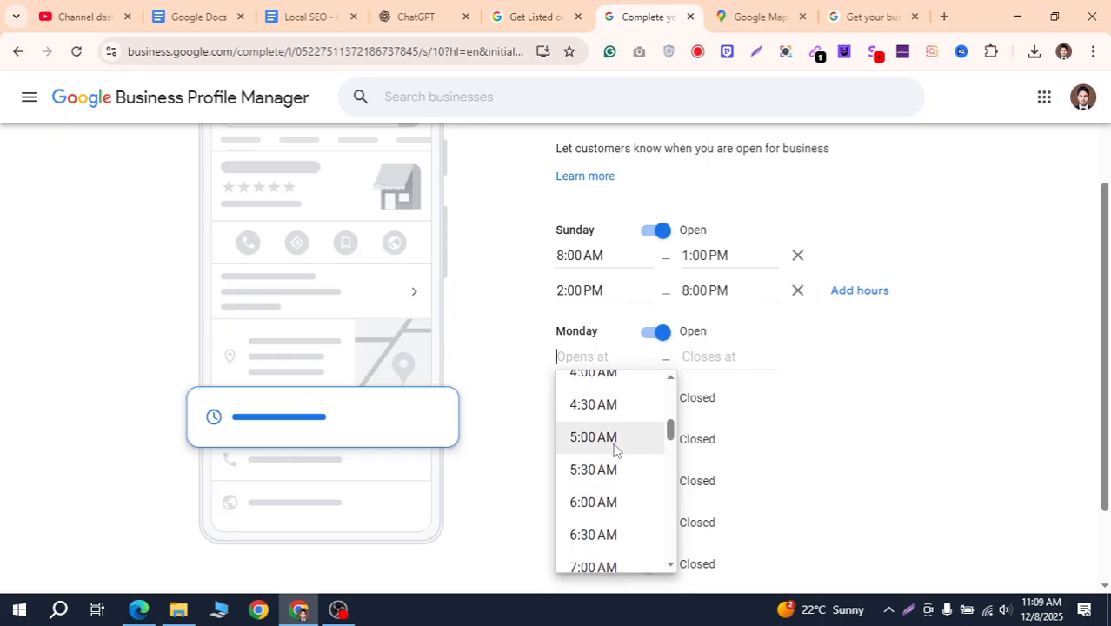
scroll(610, 452, "down", 3)
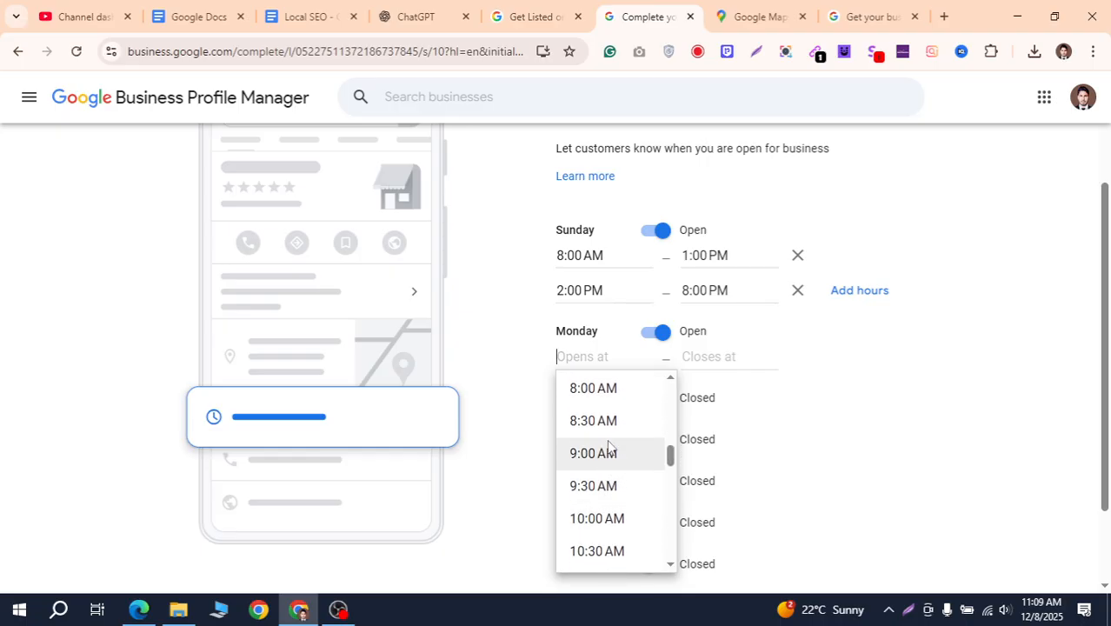
left_click(613, 391)
left_click(719, 357)
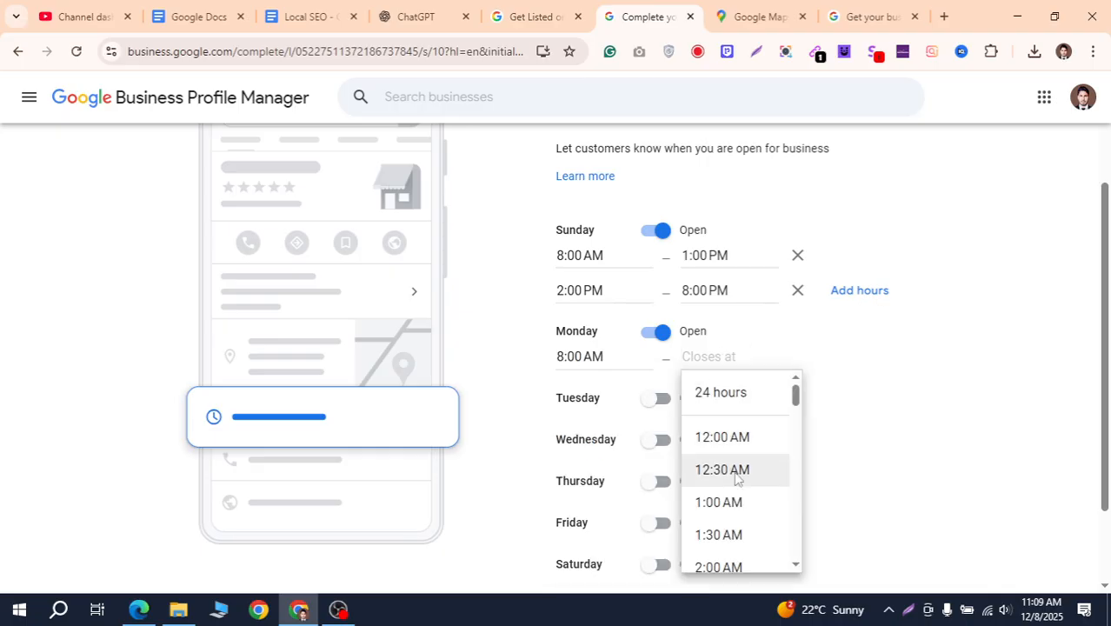
scroll(743, 513, "down", 12)
scroll(744, 513, "down", 1)
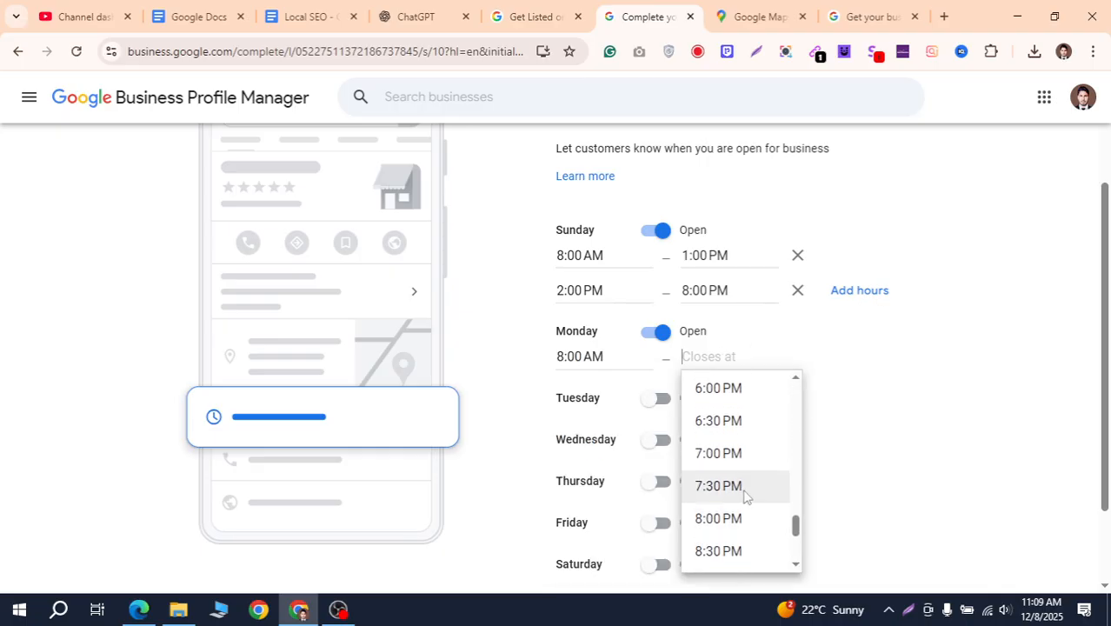
scroll(744, 518, "down", 3)
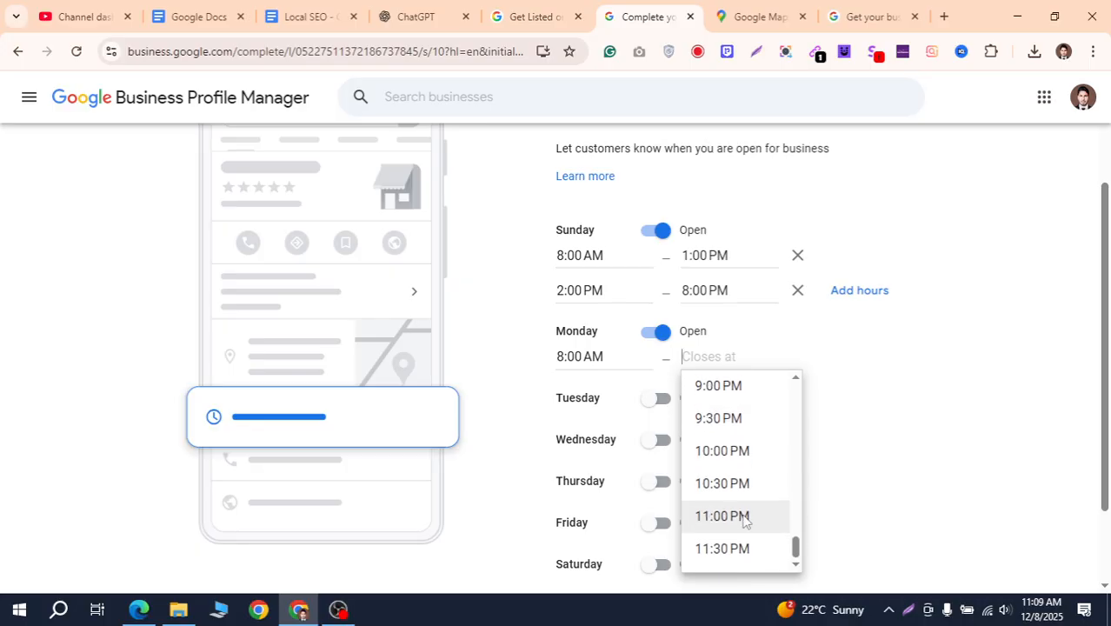
scroll(744, 521, "up", 1)
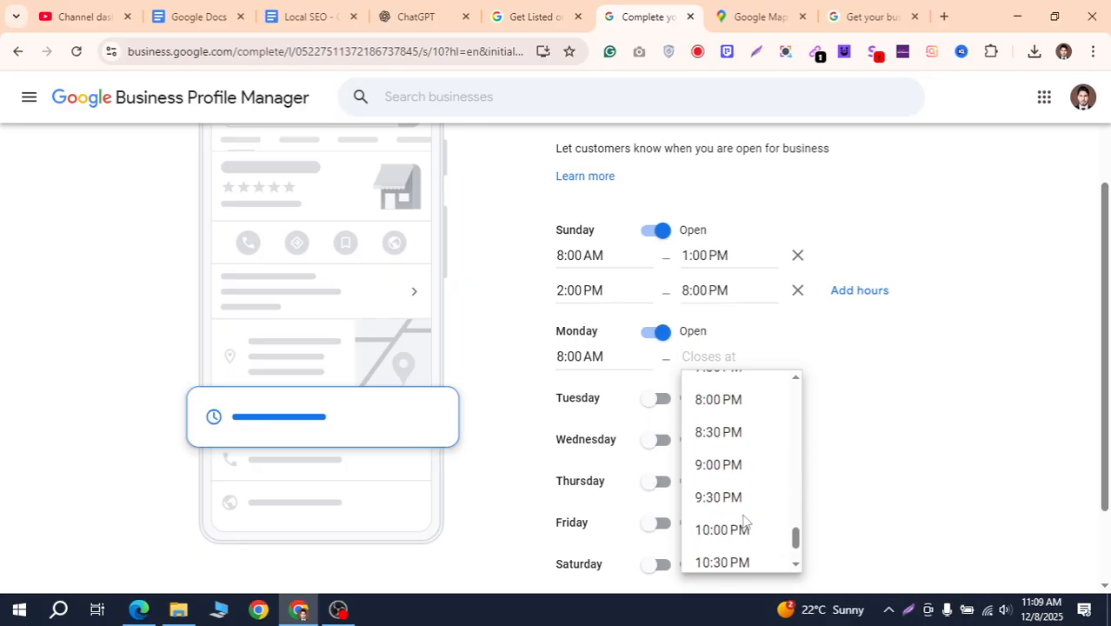
left_click(749, 403)
Save the business hours and continue to the business description step
scroll(893, 418, "down", 2)
scroll(893, 420, "up", 3)
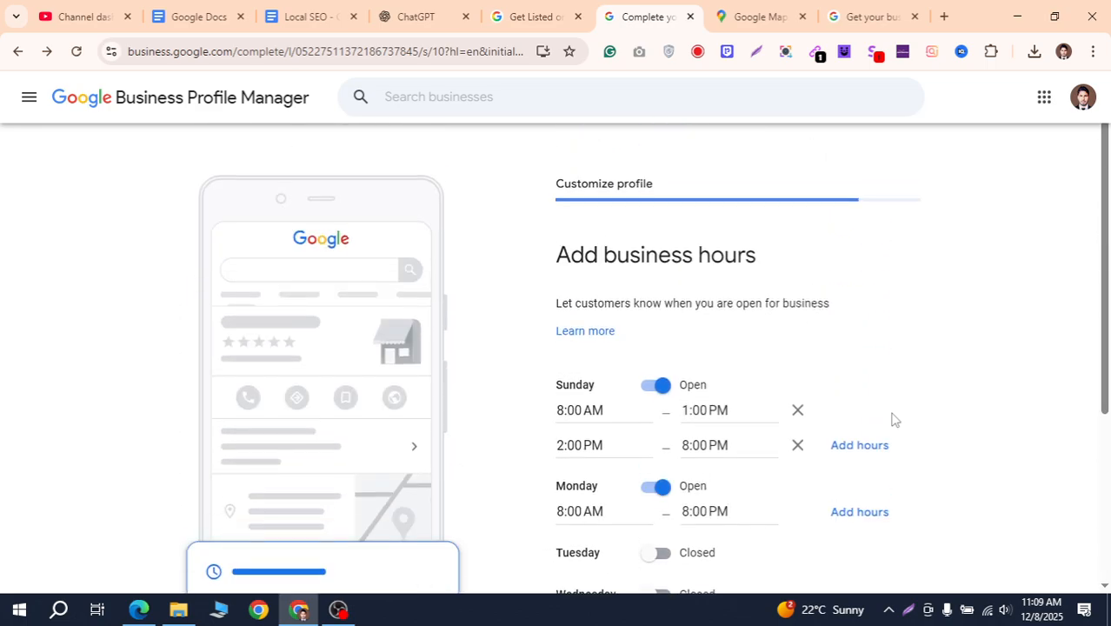
scroll(893, 418, "down", 3)
scroll(753, 409, "up", 2)
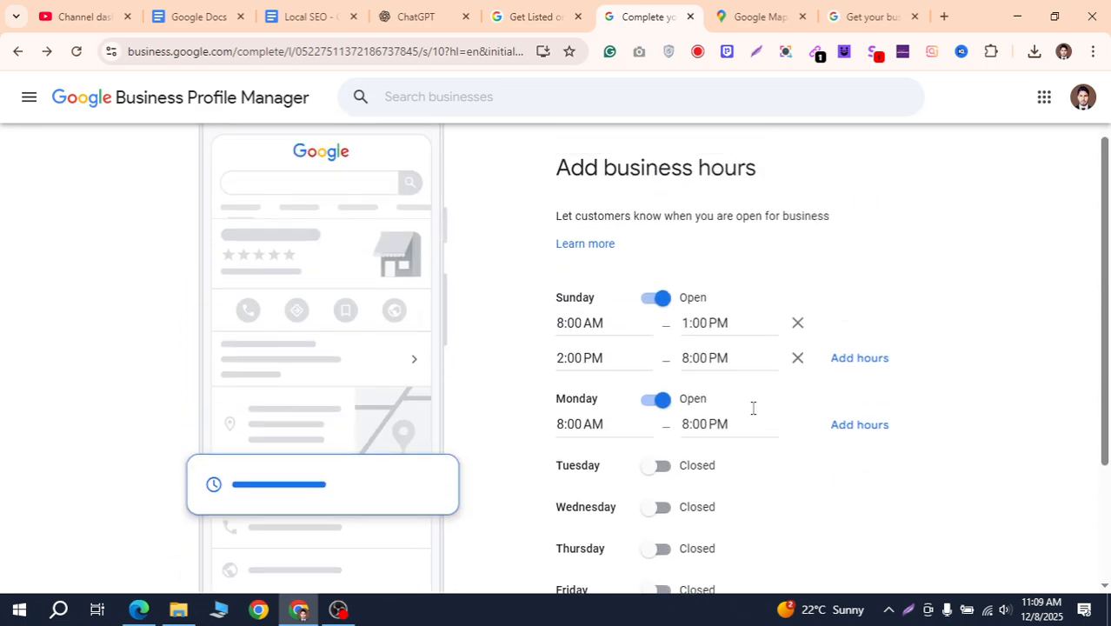
scroll(964, 433, "down", 1)
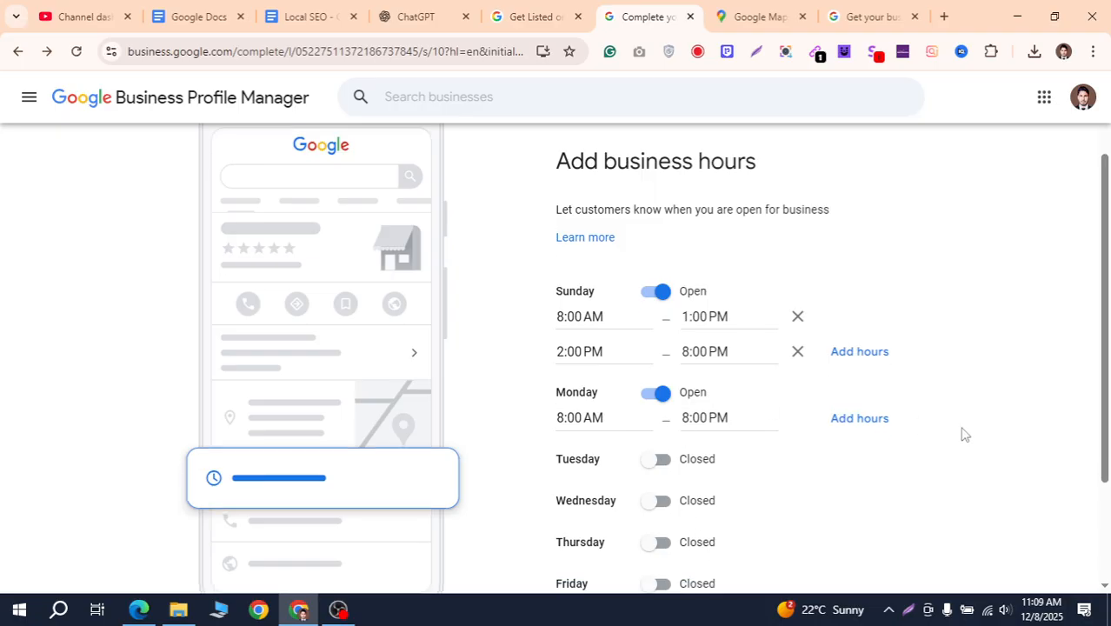
scroll(964, 434, "down", 2)
left_click(687, 522)
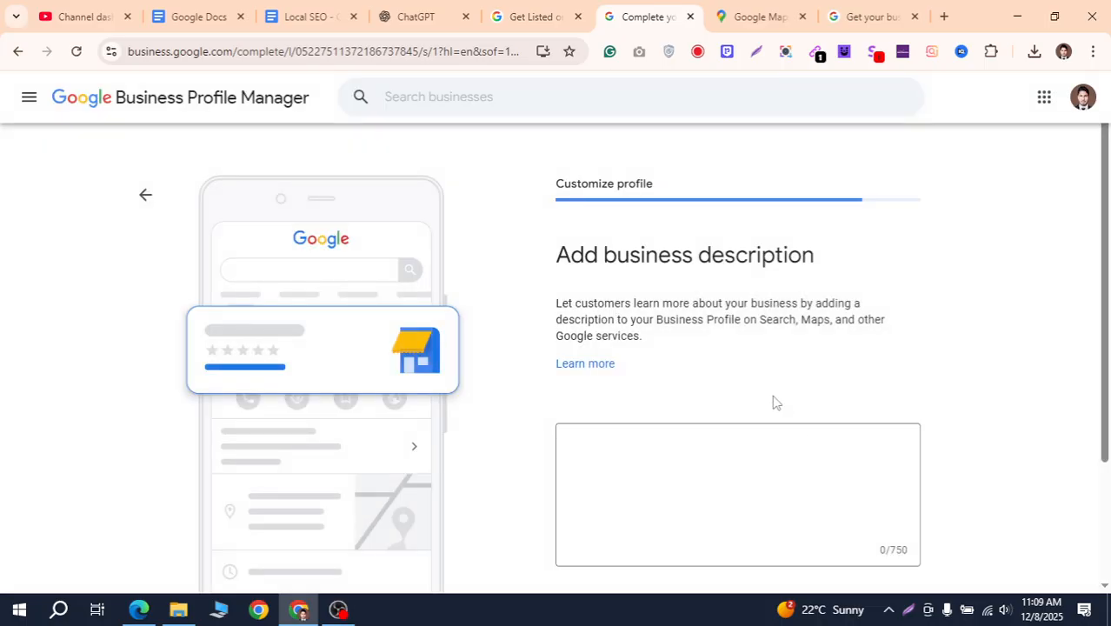
Type the description 'best pet supplier near your location', accepting Grammarly's 'supplier' correction
scroll(777, 403, "down", 2)
left_click(660, 296)
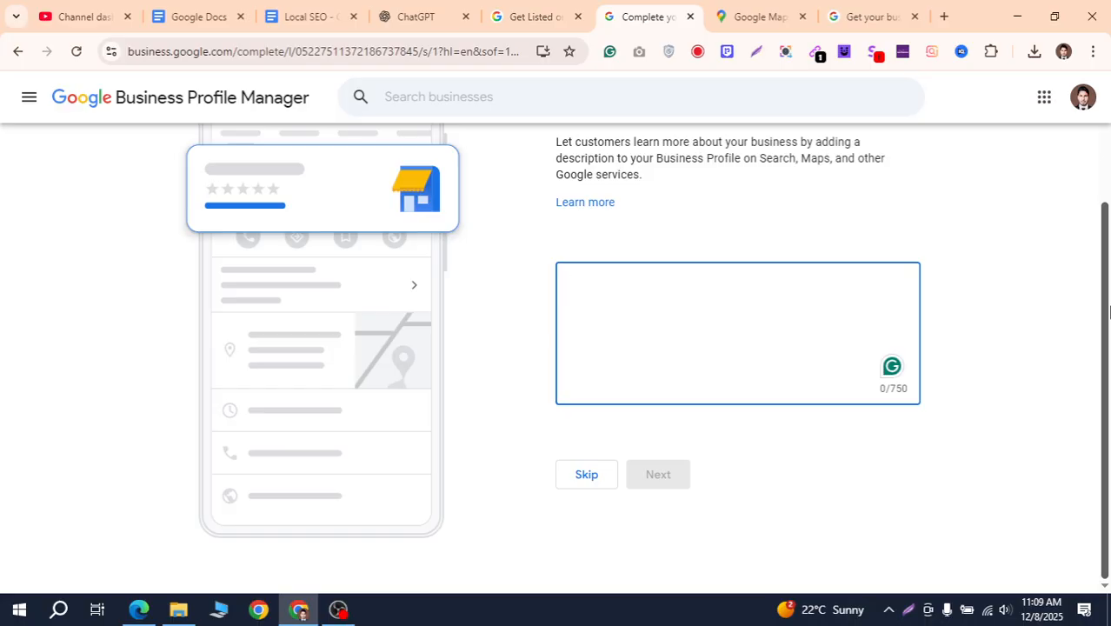
type("best pet s")
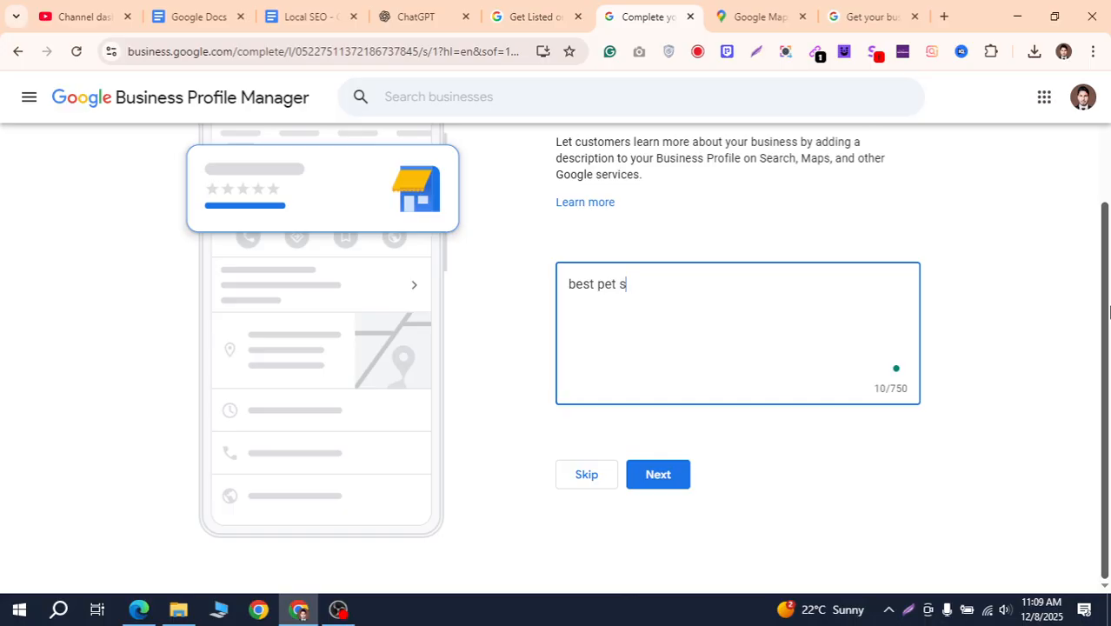
type("y")
key("BackSpace")
type("upll")
key("BackSpace")
type("yer near your ")
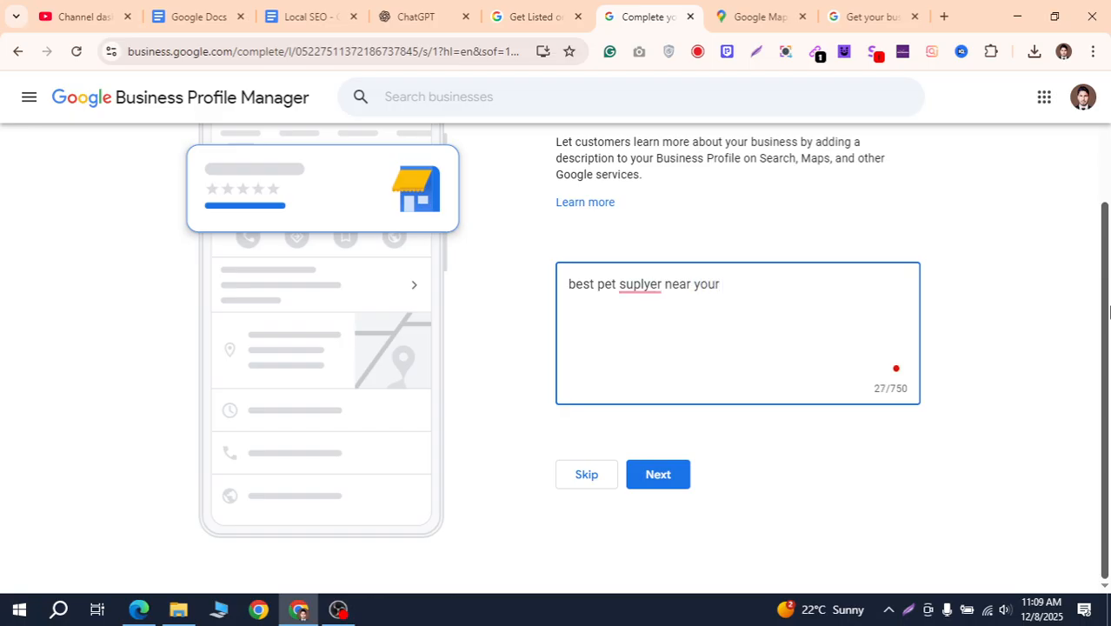
type("a")
key("BackSpace")
type("location")
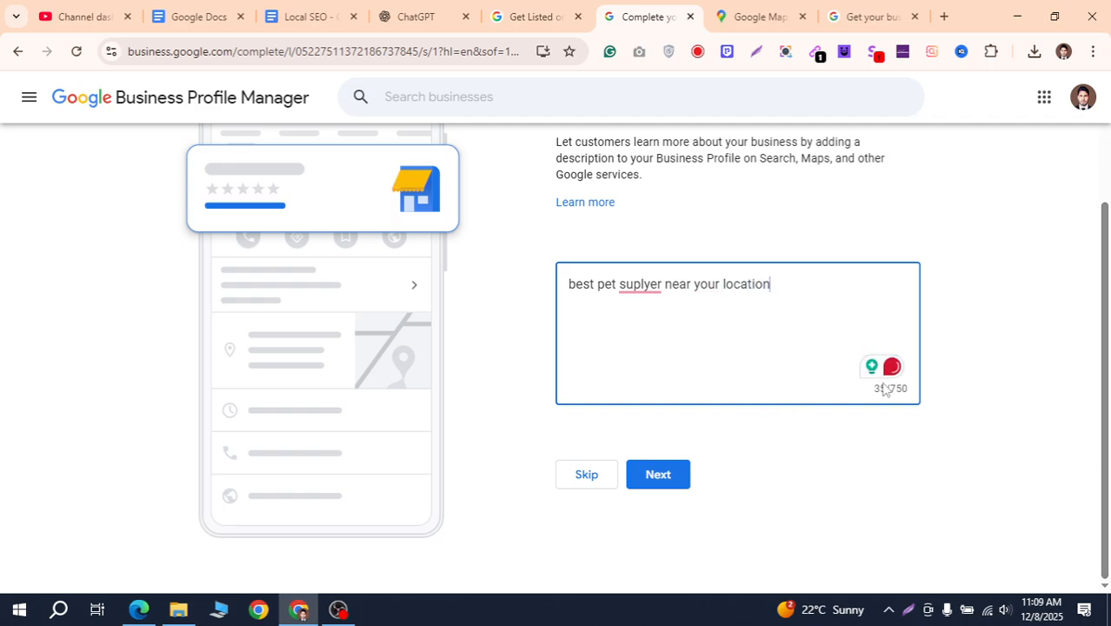
mouse_move(648, 294)
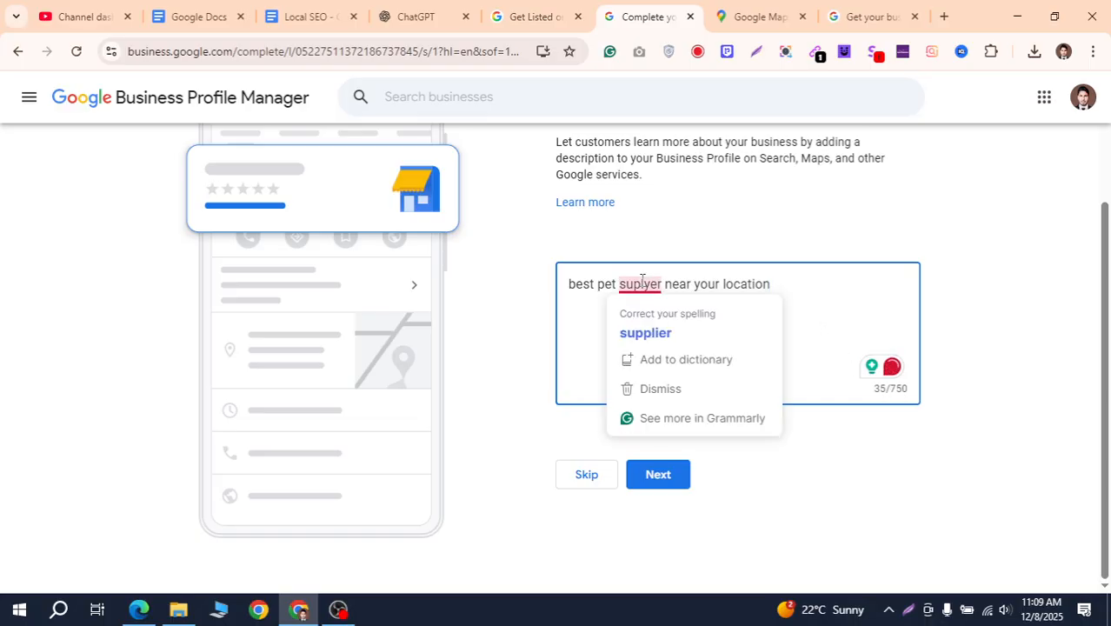
left_click(661, 334)
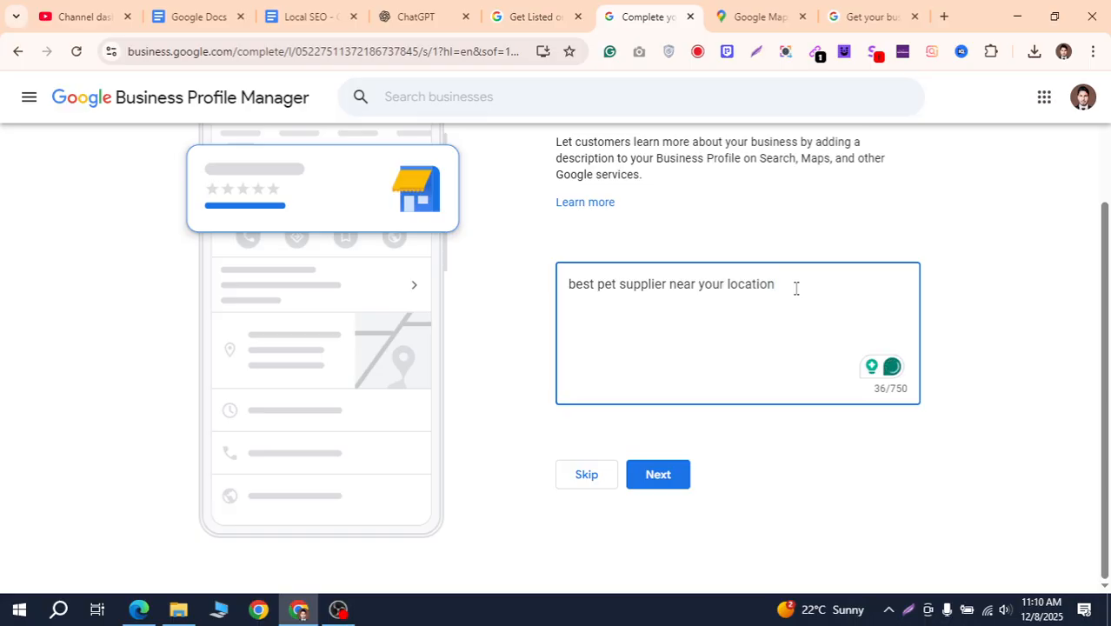
Add line breaks after the description and continue to the storefront photo step
left_click_drag(796, 288, 553, 300)
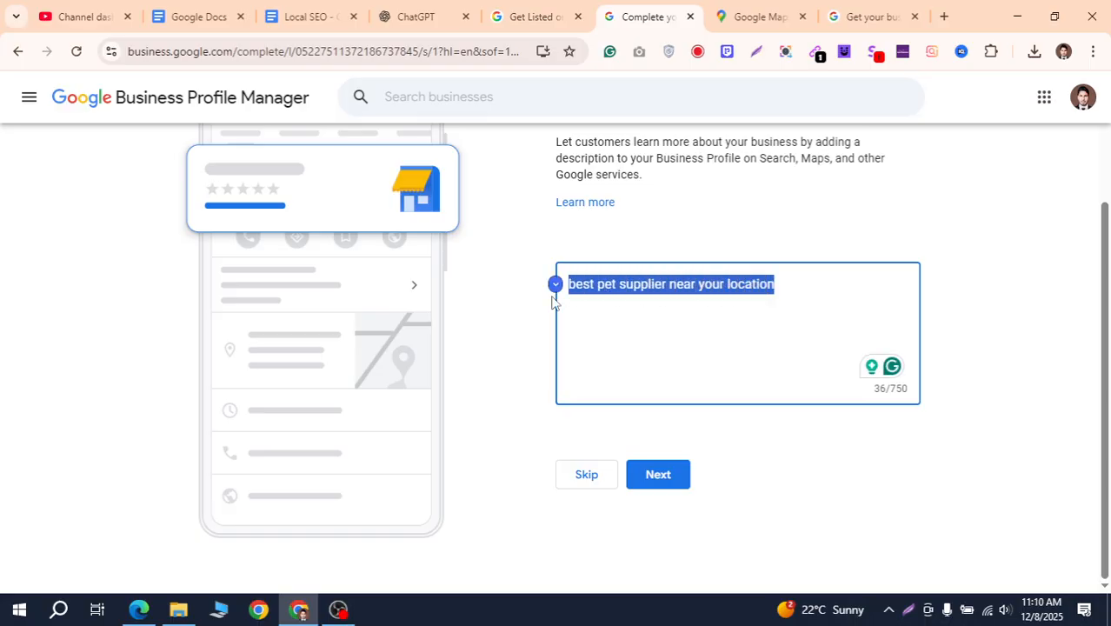
left_click(639, 308)
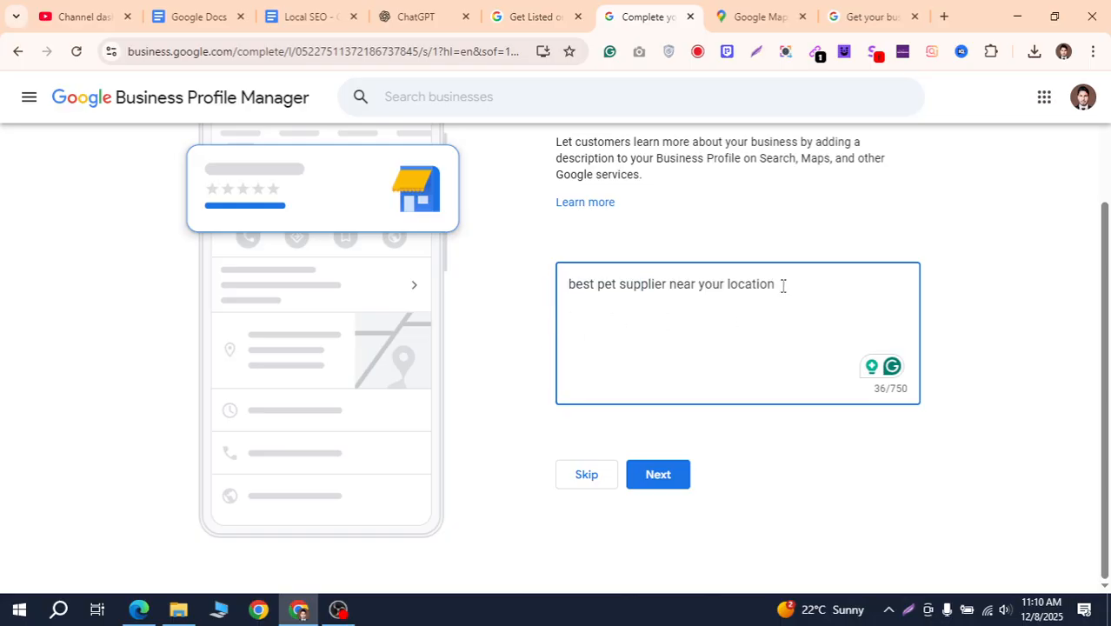
key("Return")
key("Return")
scroll(870, 319, "up", 1)
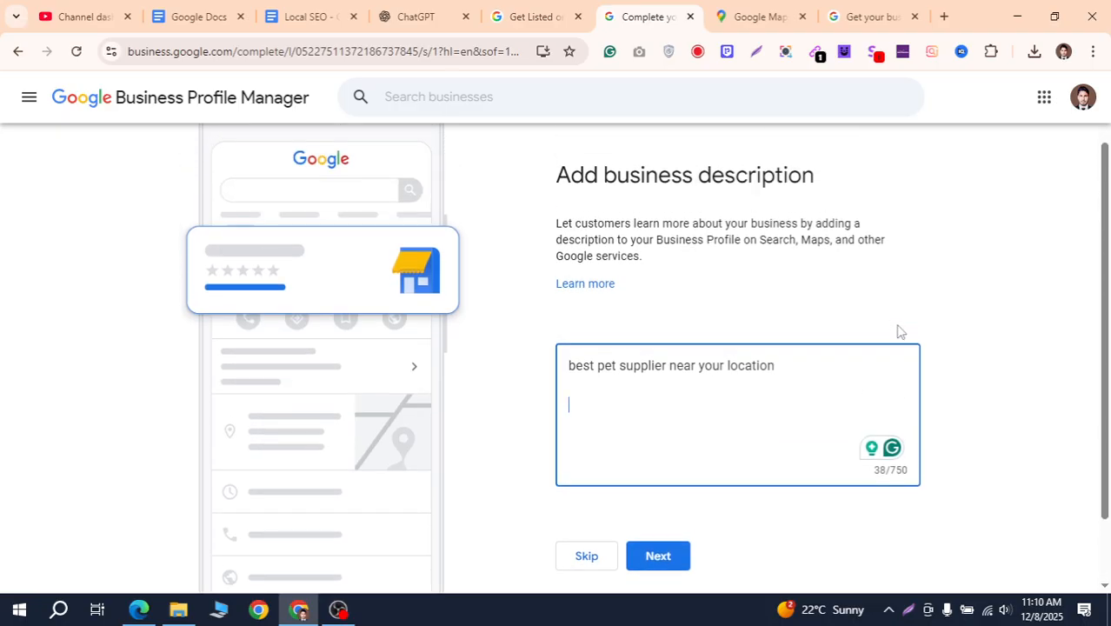
scroll(900, 331, "up", 1)
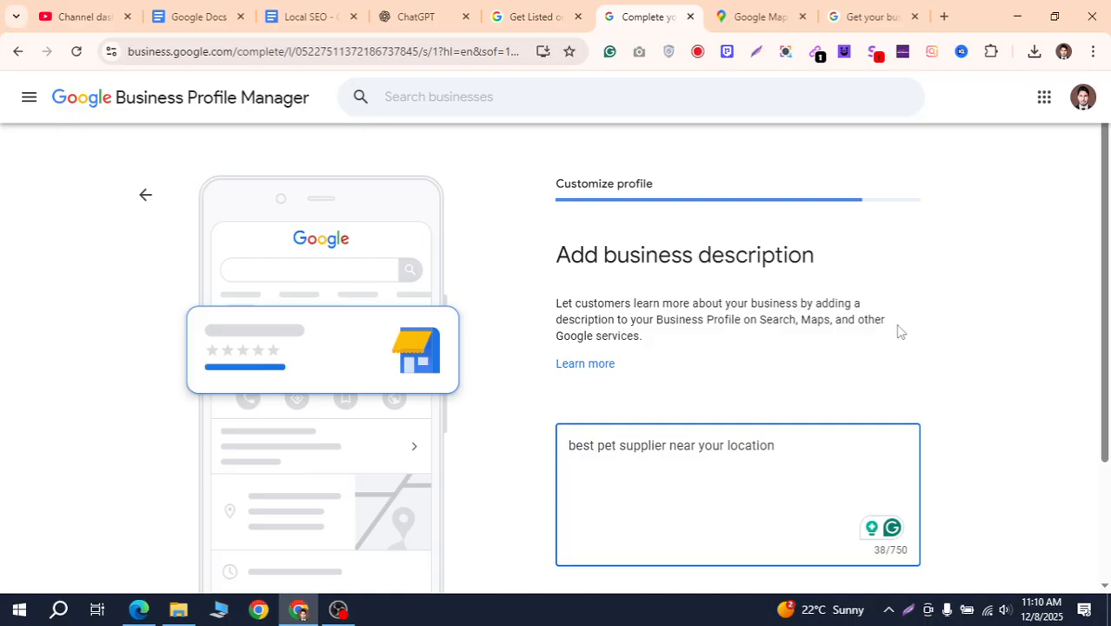
scroll(900, 331, "down", 2)
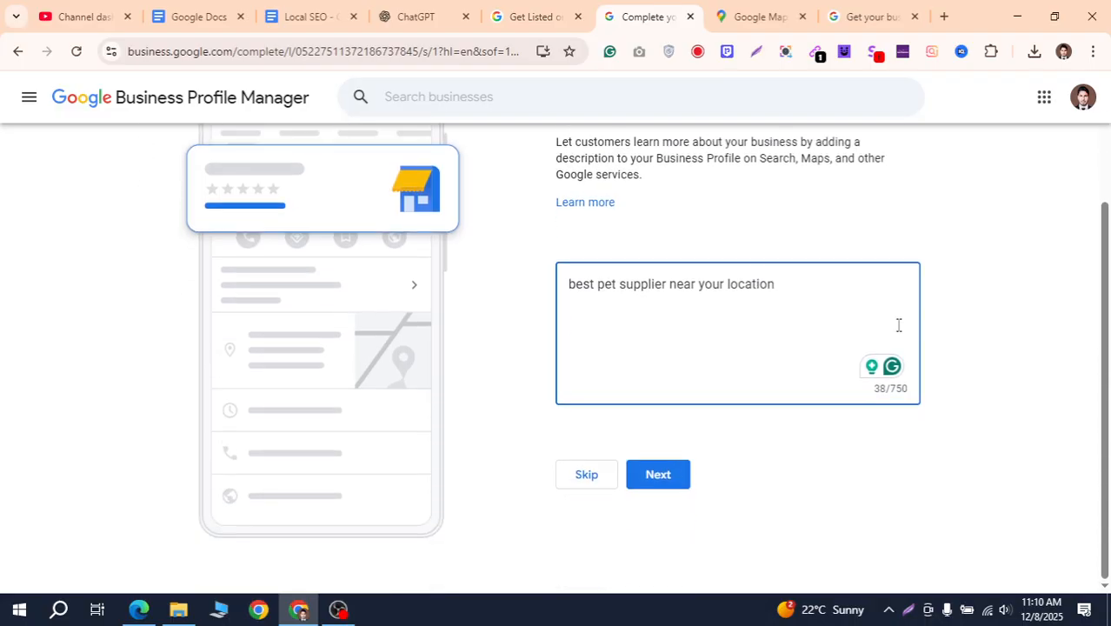
left_click(671, 489)
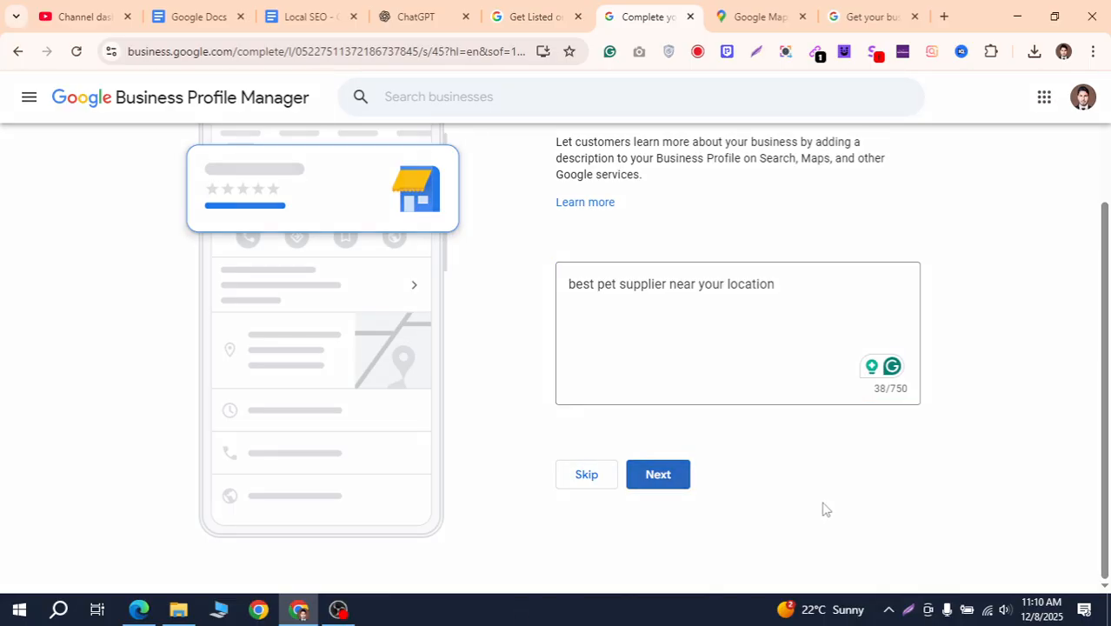
Mark the Image item in the Local SEO checklist, then return to the profile setup page
scroll(943, 354, "down", 1)
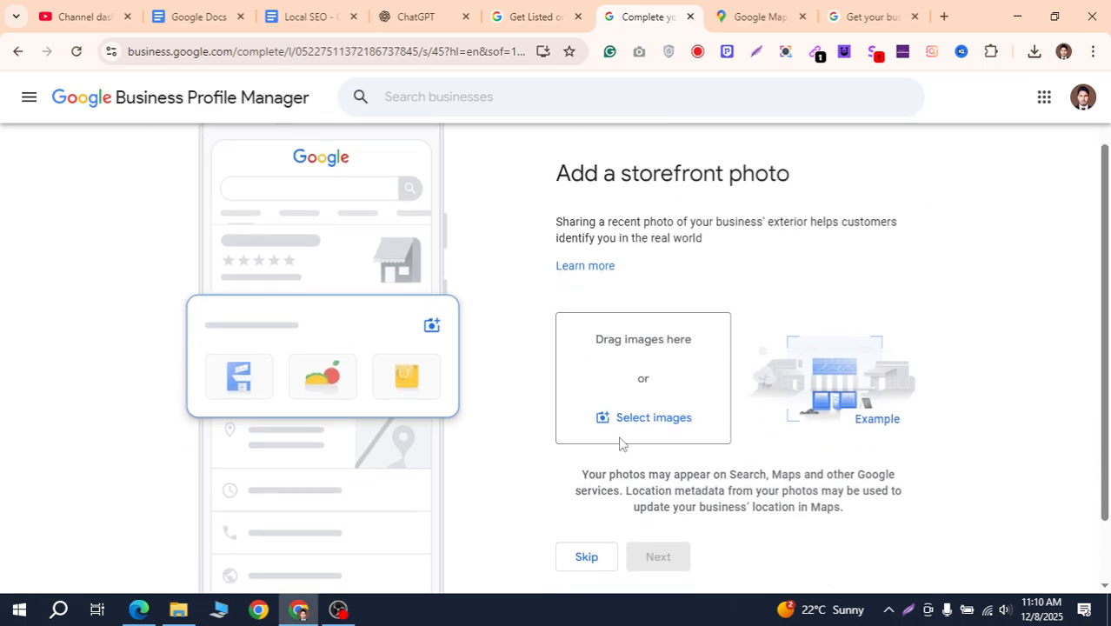
scroll(782, 441, "down", 2)
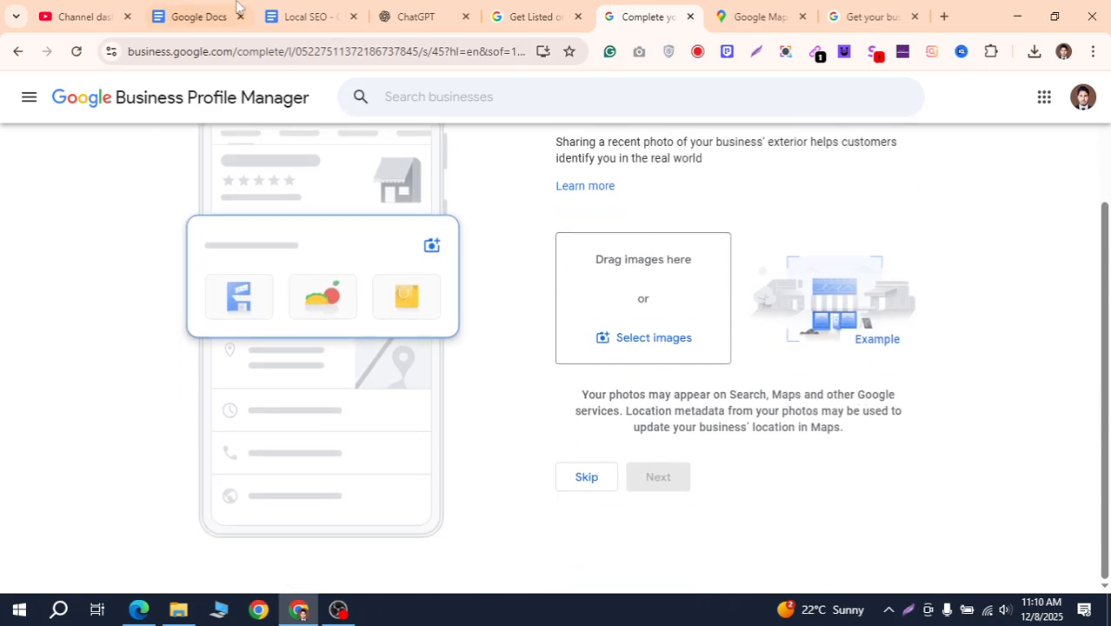
left_click(300, 17)
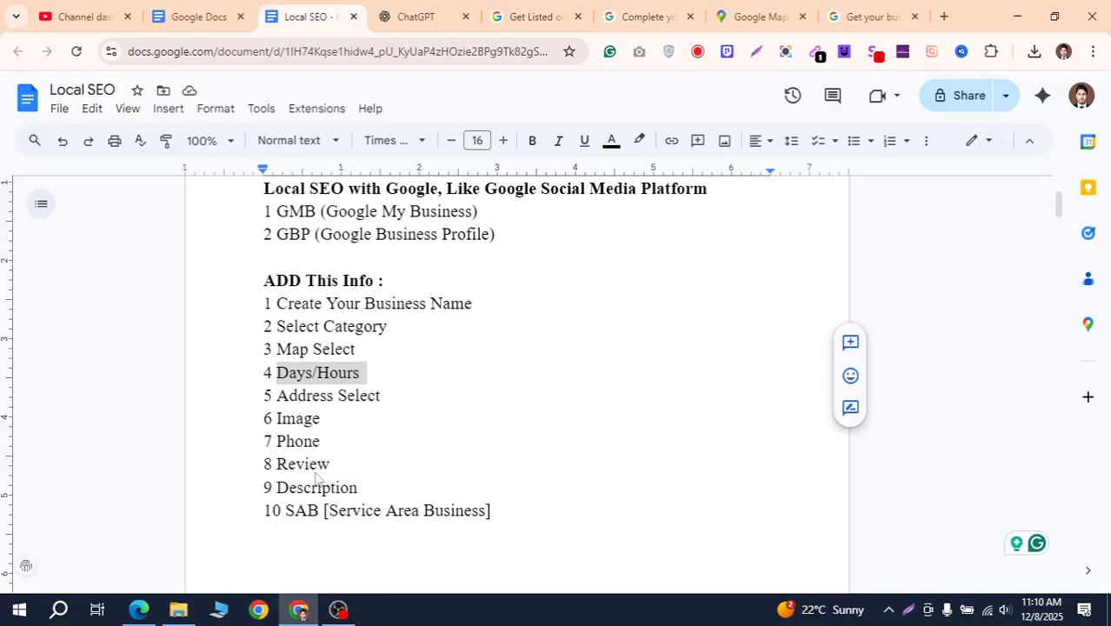
double_click(300, 420)
key("ctrl+9")
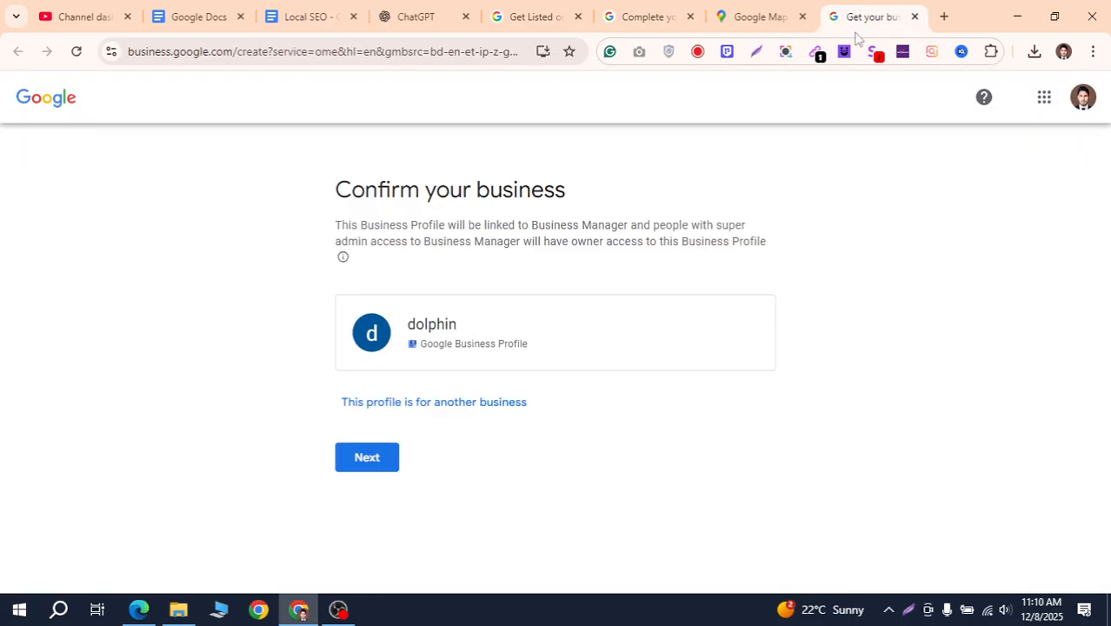
left_click(546, 18)
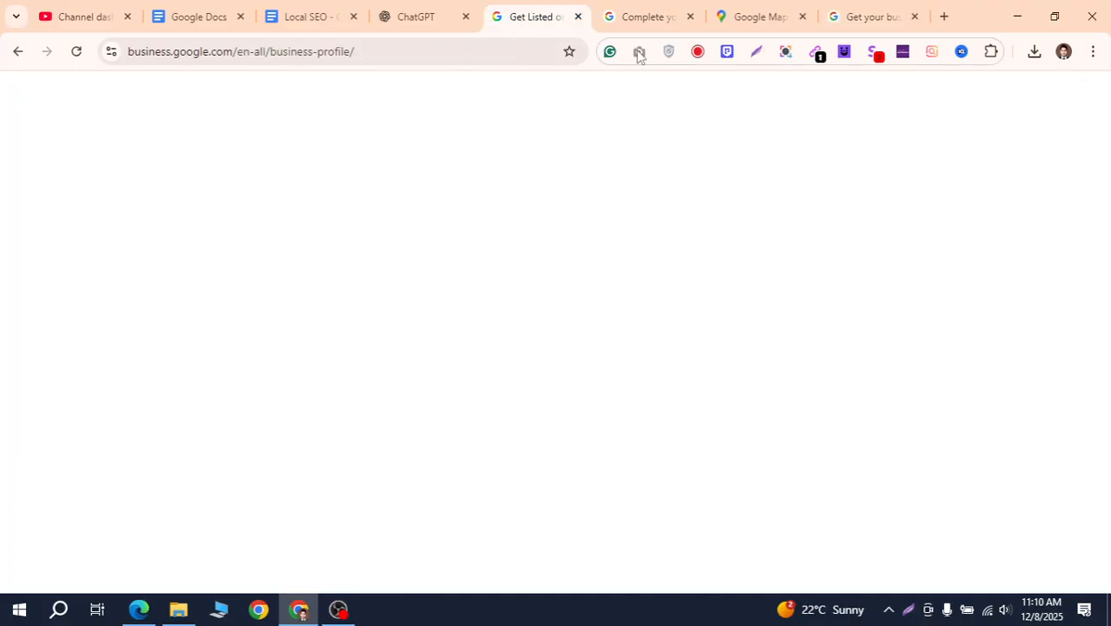
left_click(639, 19)
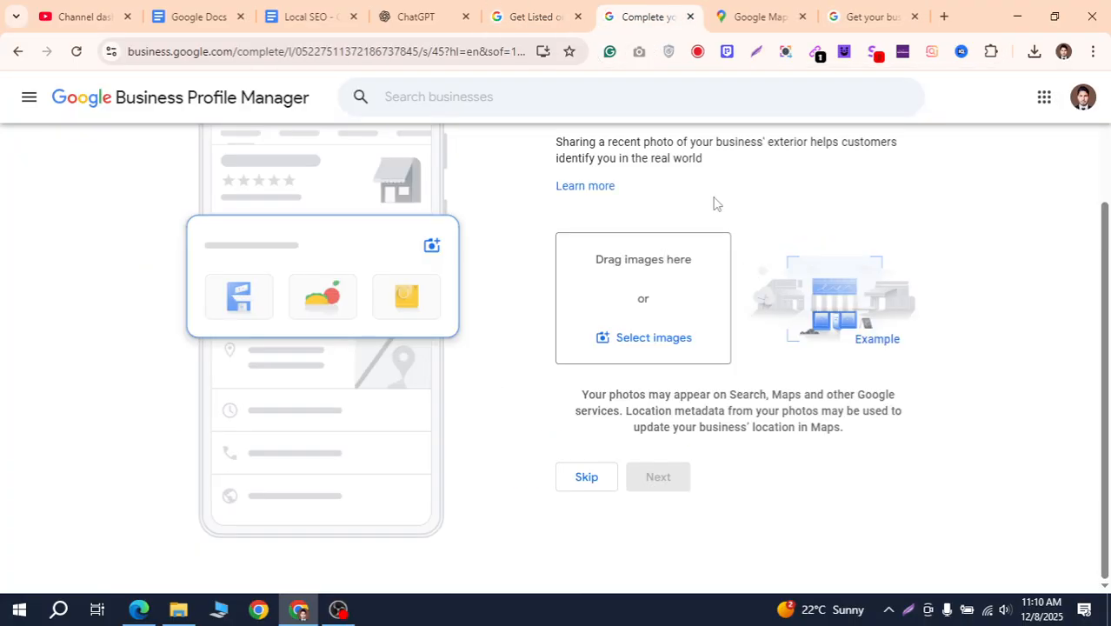
Upload app_img.png and mainimage2.png from Downloads as storefront photos and continue
left_click(648, 338)
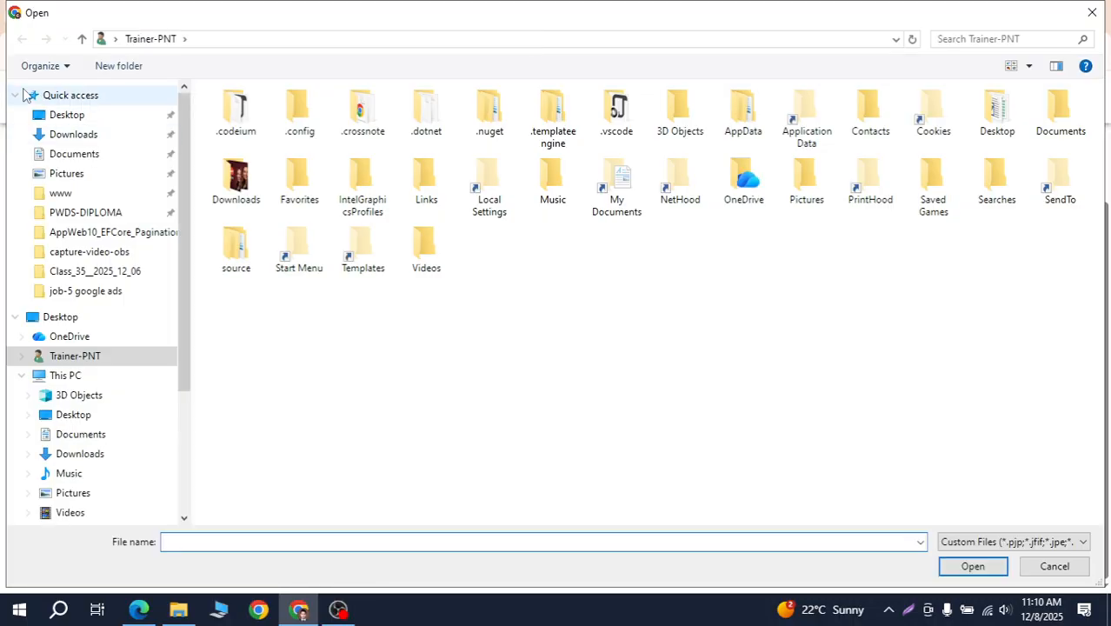
left_click(102, 135)
scroll(487, 311, "down", 3)
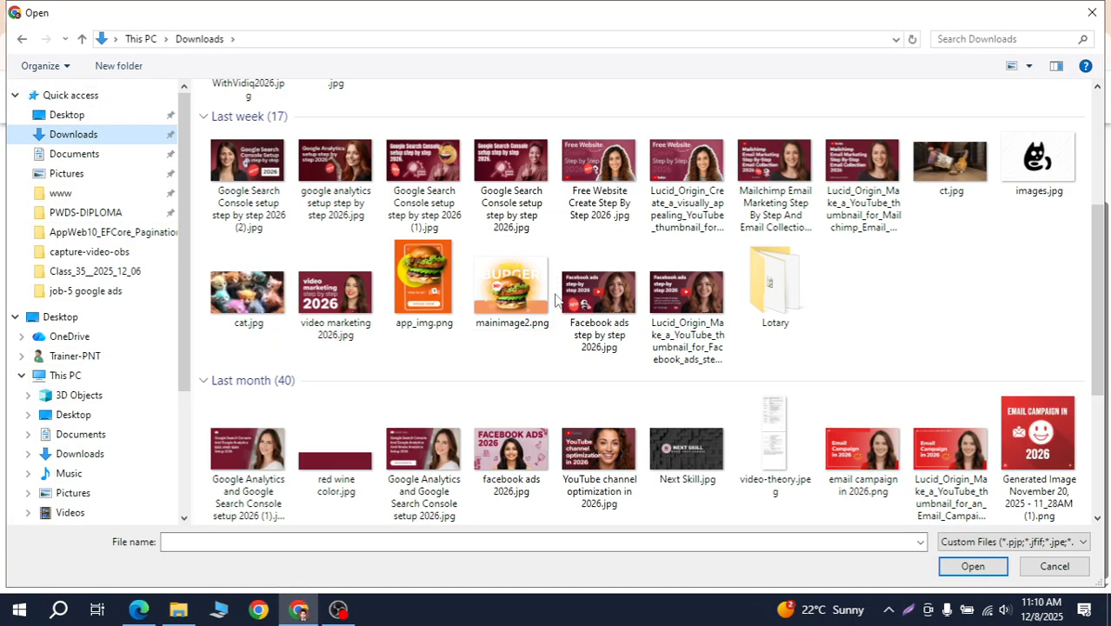
left_click(457, 296)
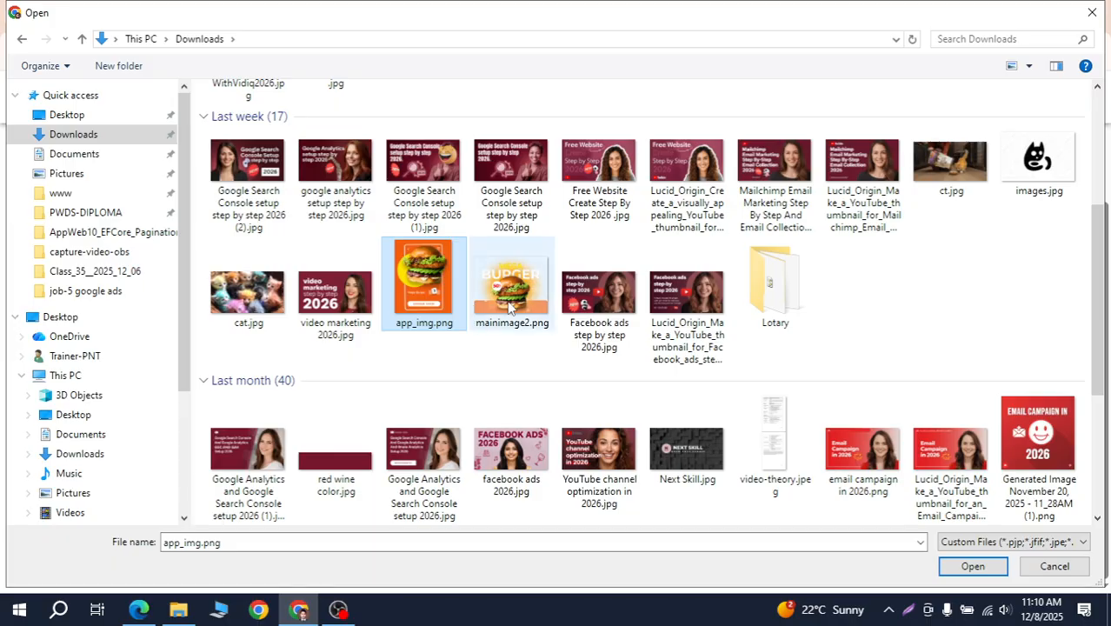
left_click(543, 309)
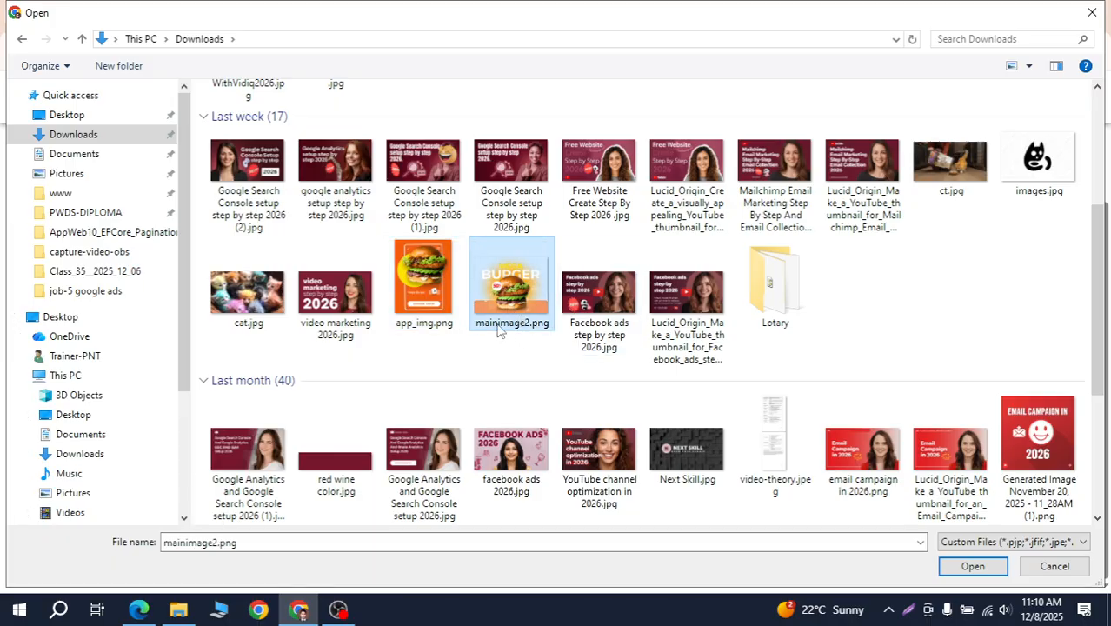
left_click(461, 300, "ctrl")
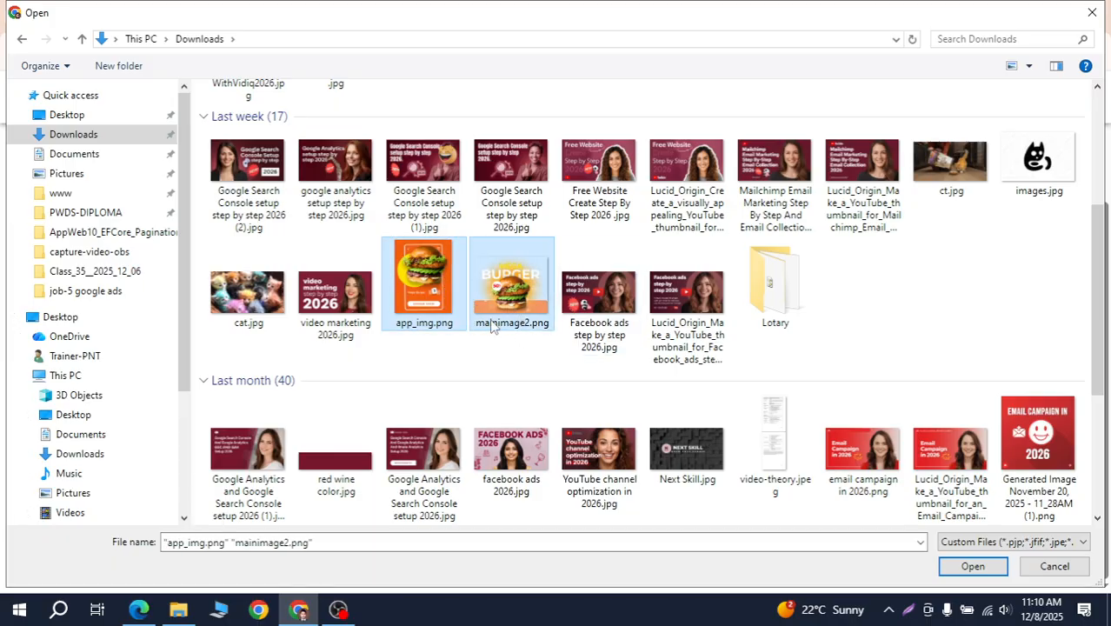
left_click(995, 571)
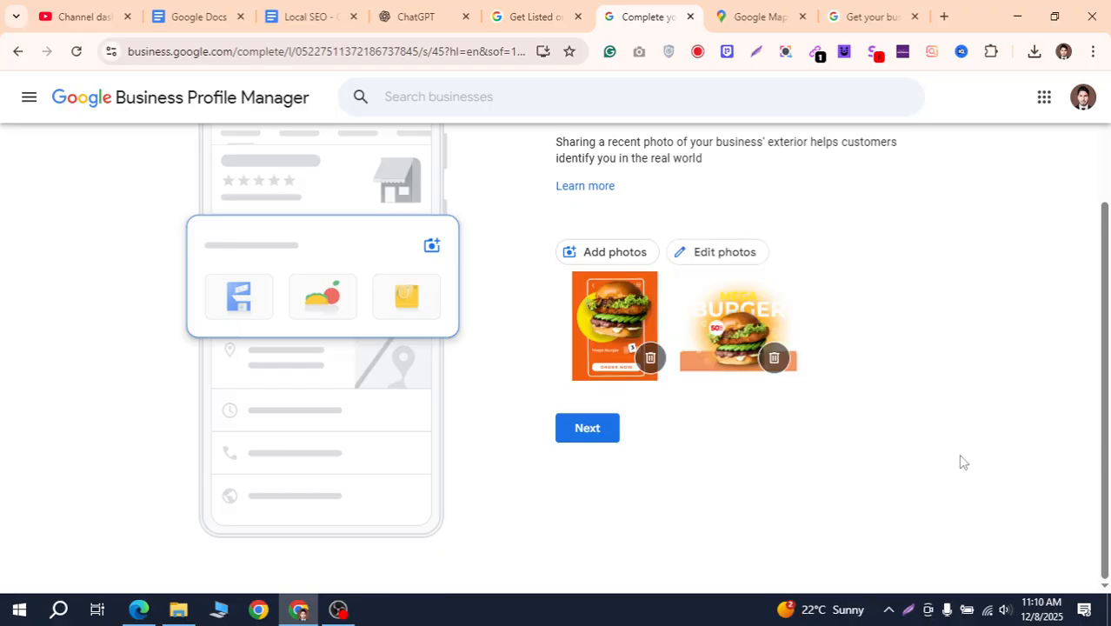
scroll(894, 382, "up", 2)
scroll(892, 382, "down", 2)
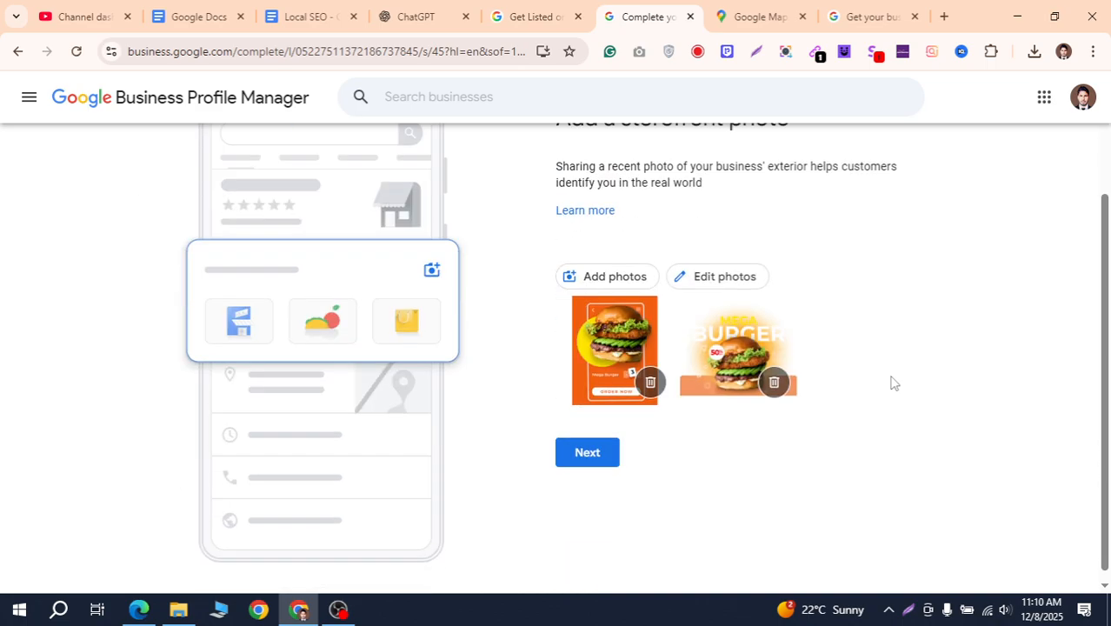
left_click(635, 456)
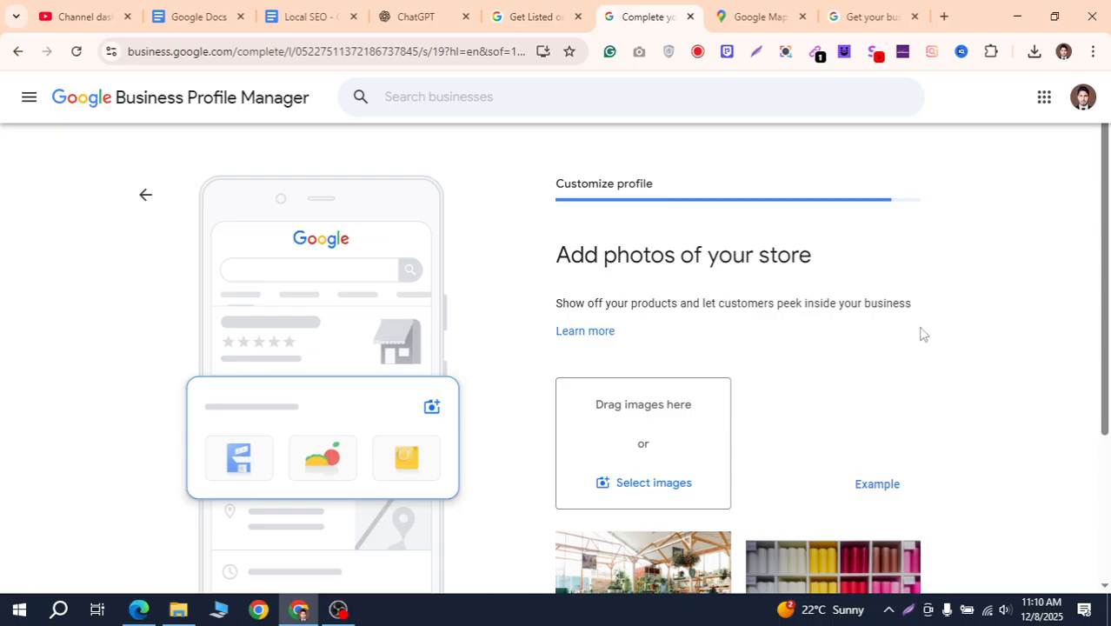
Upload the kittens picture cat.jpg from Downloads as the store photo and continue
scroll(926, 305, "down", 3)
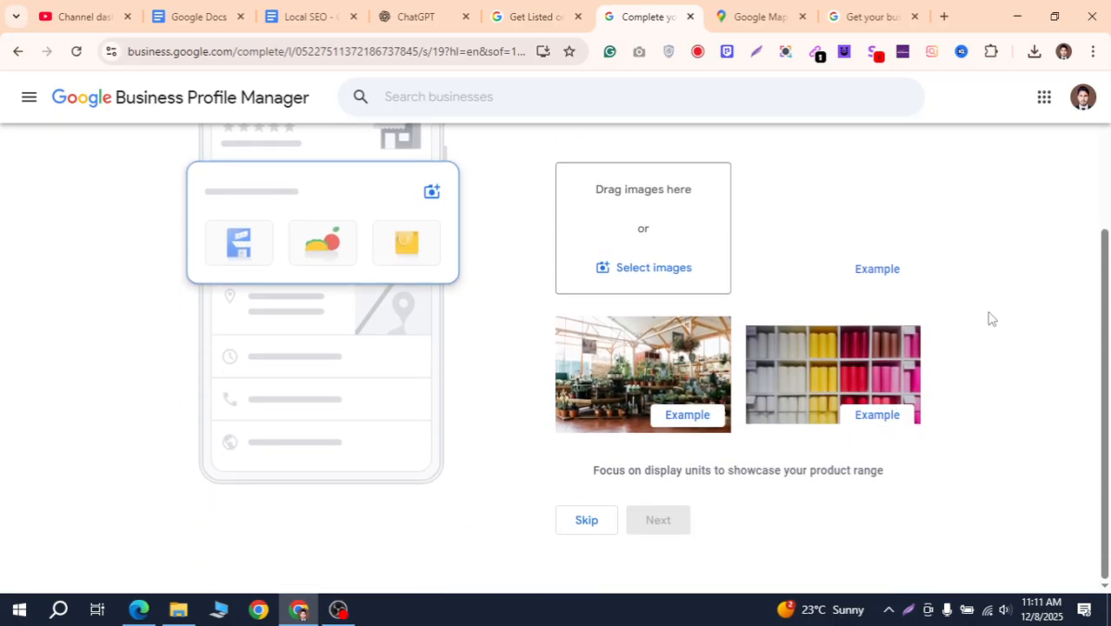
scroll(953, 389, "up", 2)
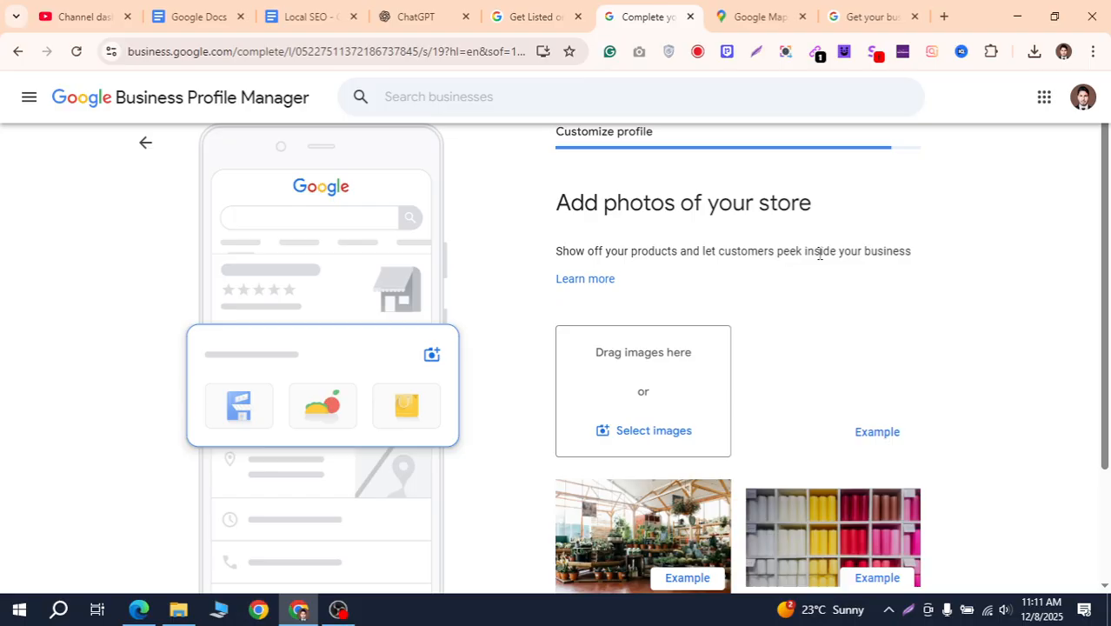
scroll(809, 275, "down", 1)
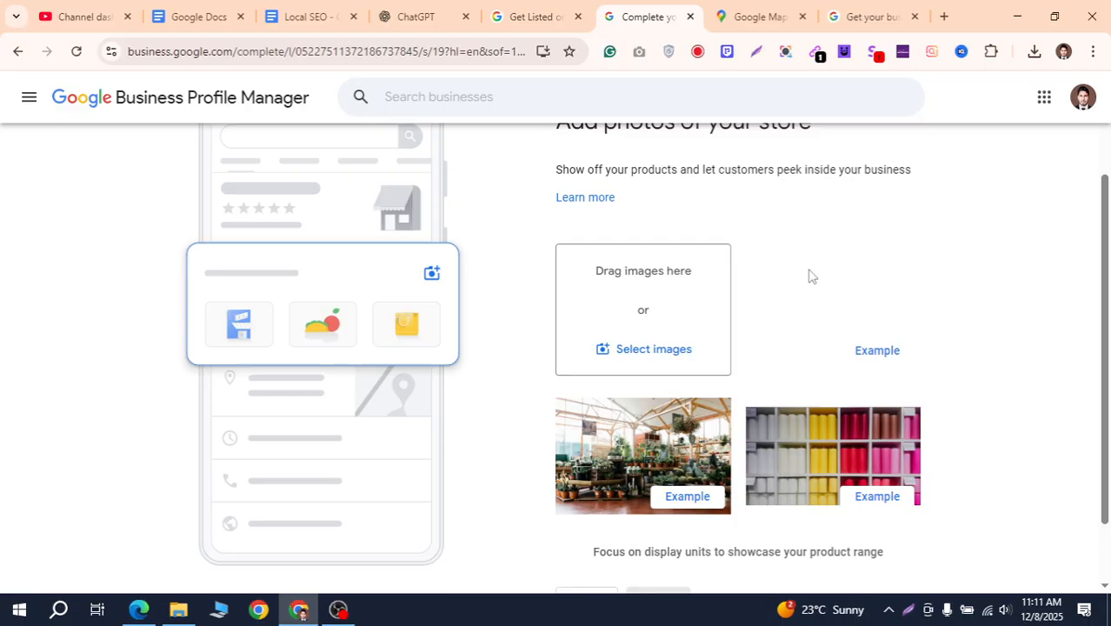
scroll(809, 276, "down", 1)
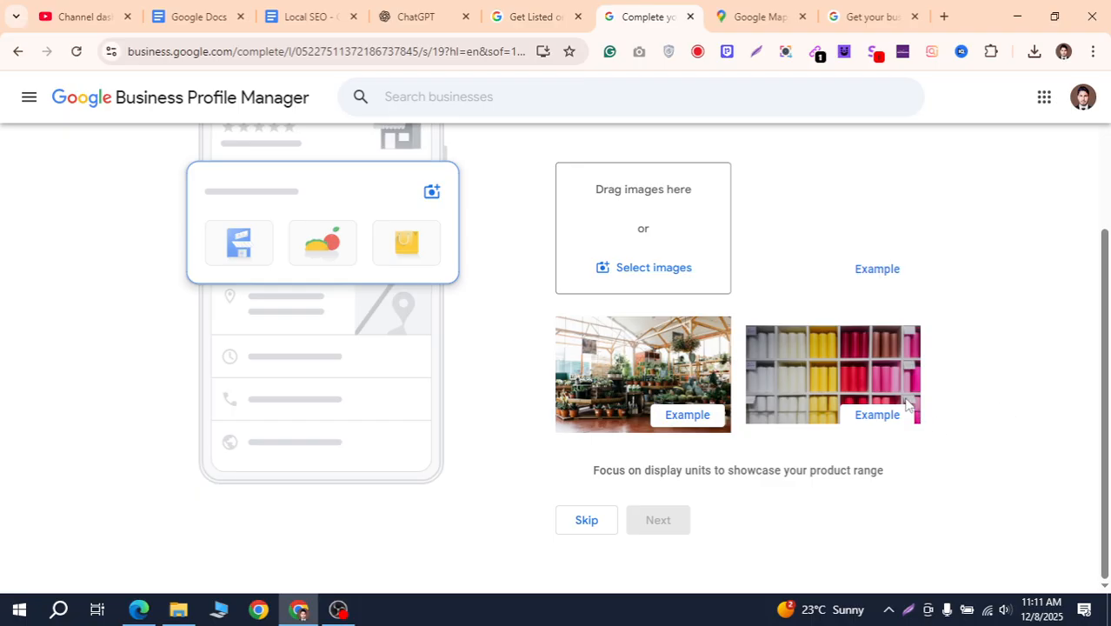
scroll(906, 403, "up", 1)
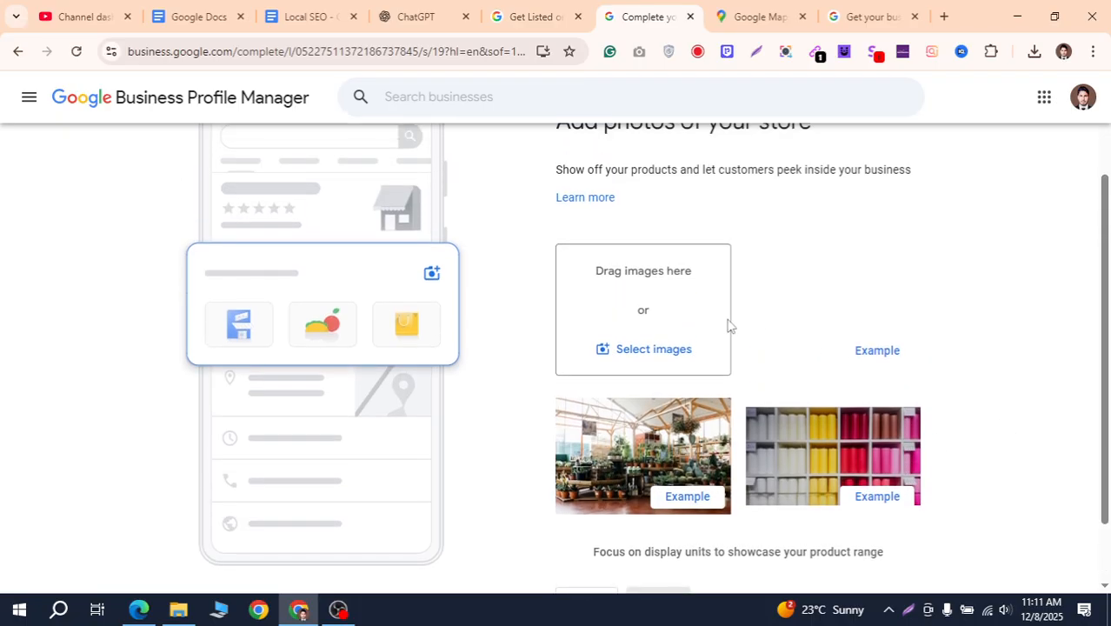
left_click(641, 354)
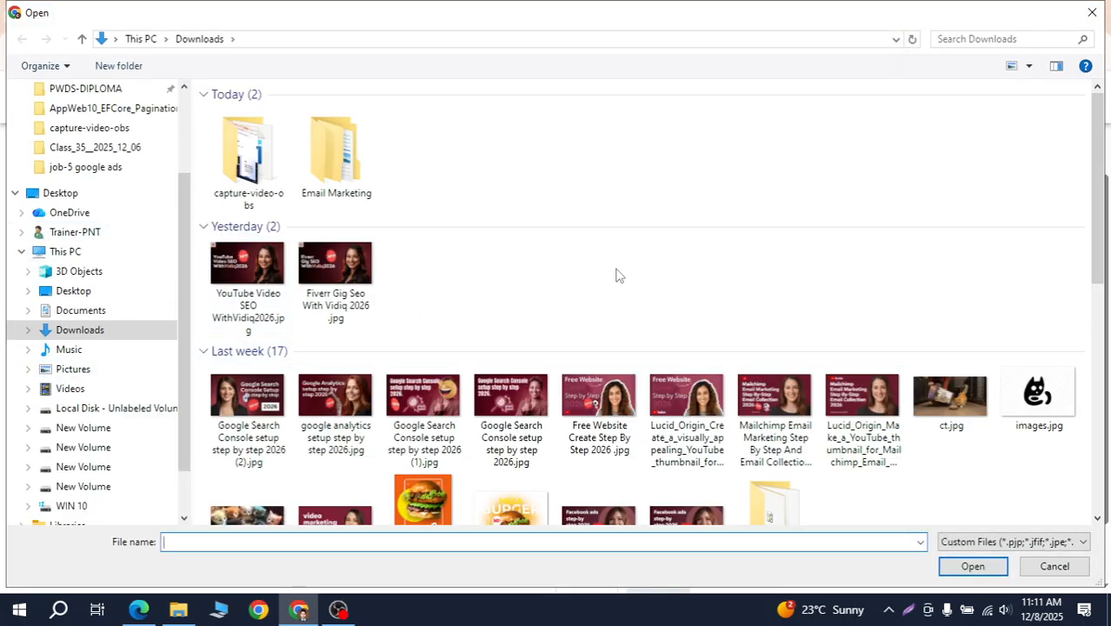
scroll(603, 329, "down", 5)
scroll(603, 329, "up", 5)
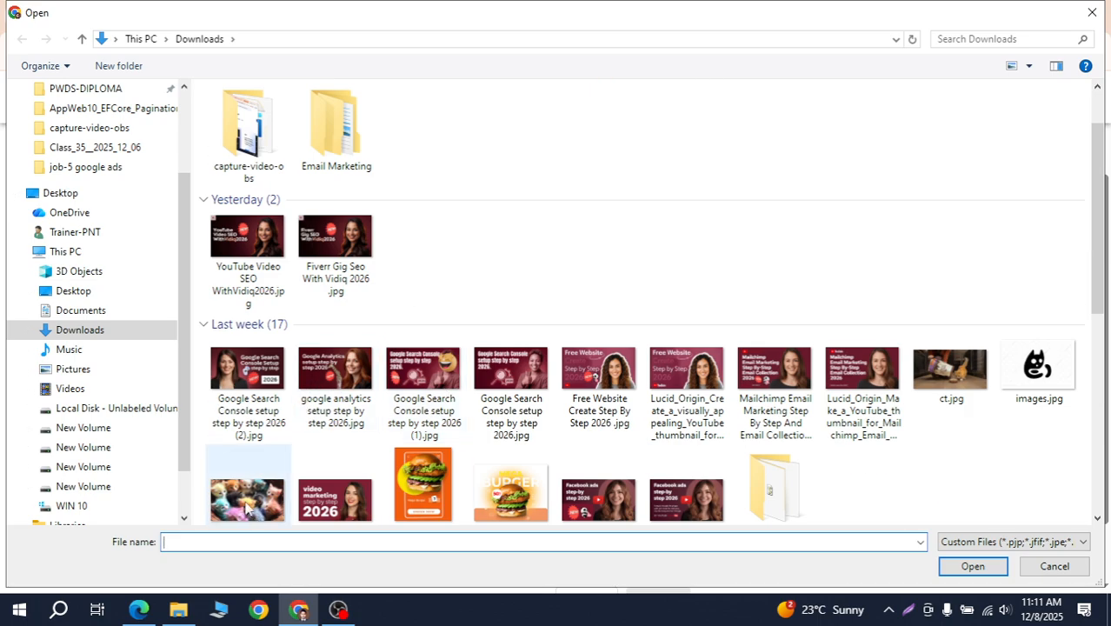
left_click(247, 509)
left_click(972, 570)
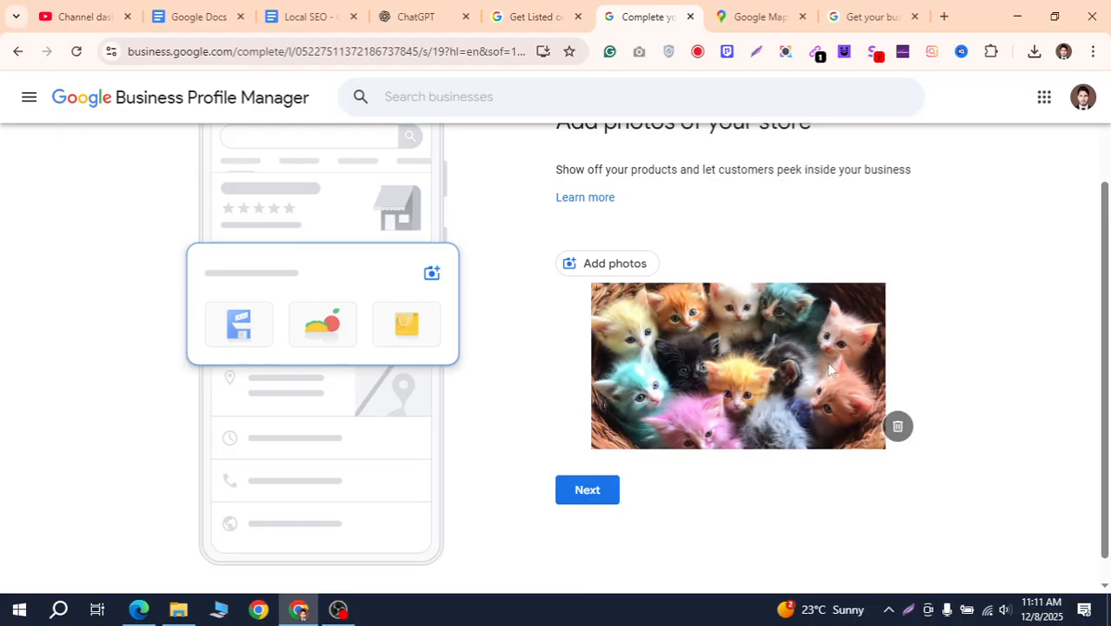
scroll(844, 369, "up", 1)
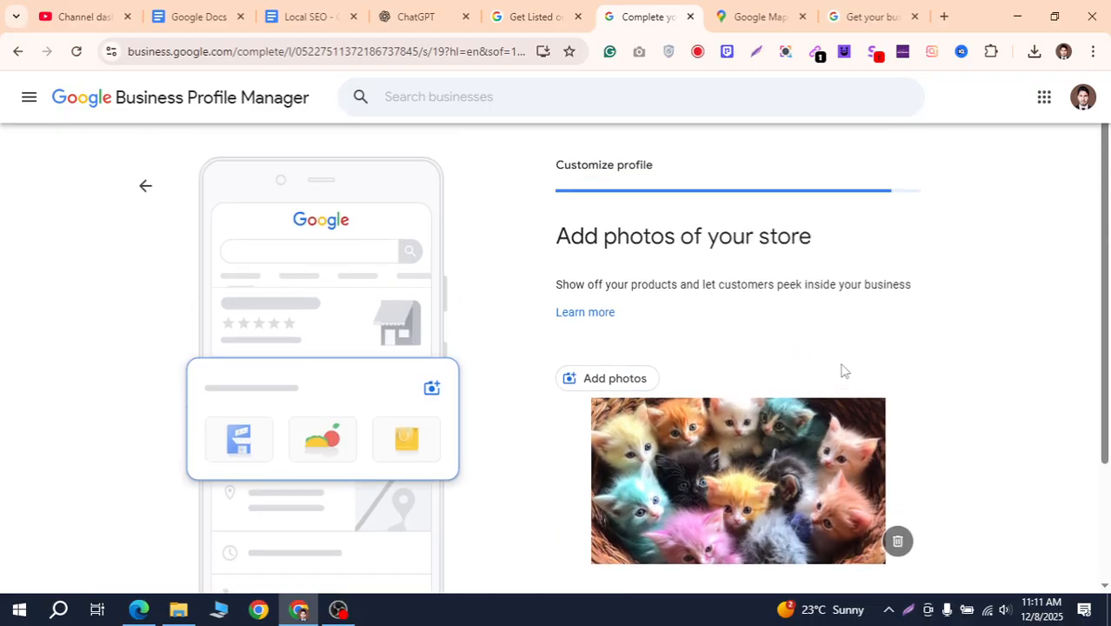
scroll(957, 343, "down", 1)
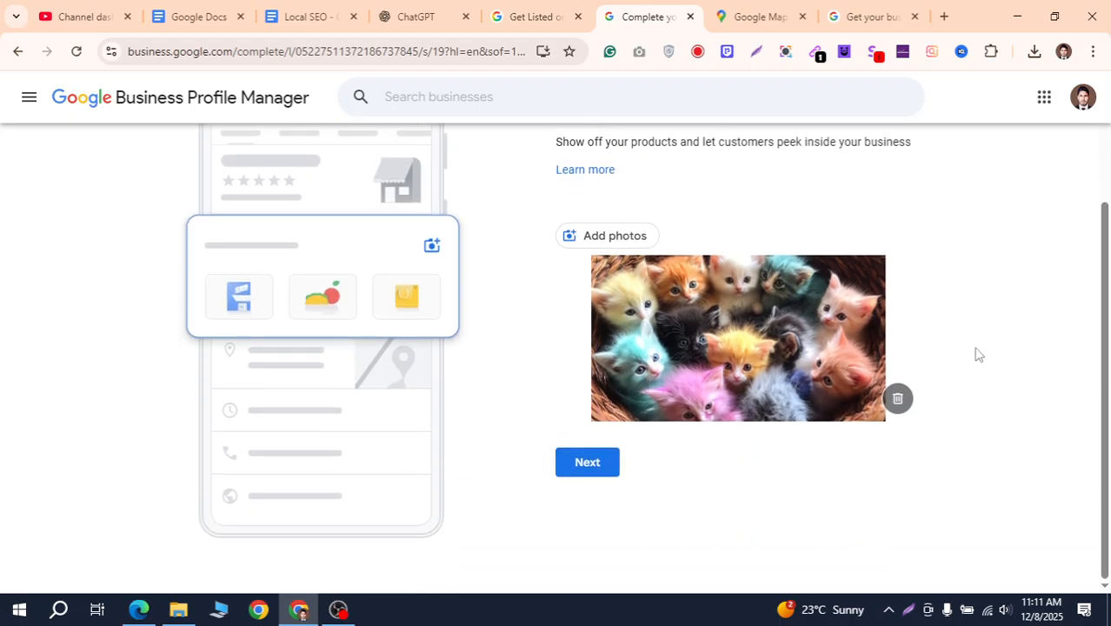
left_click(588, 463)
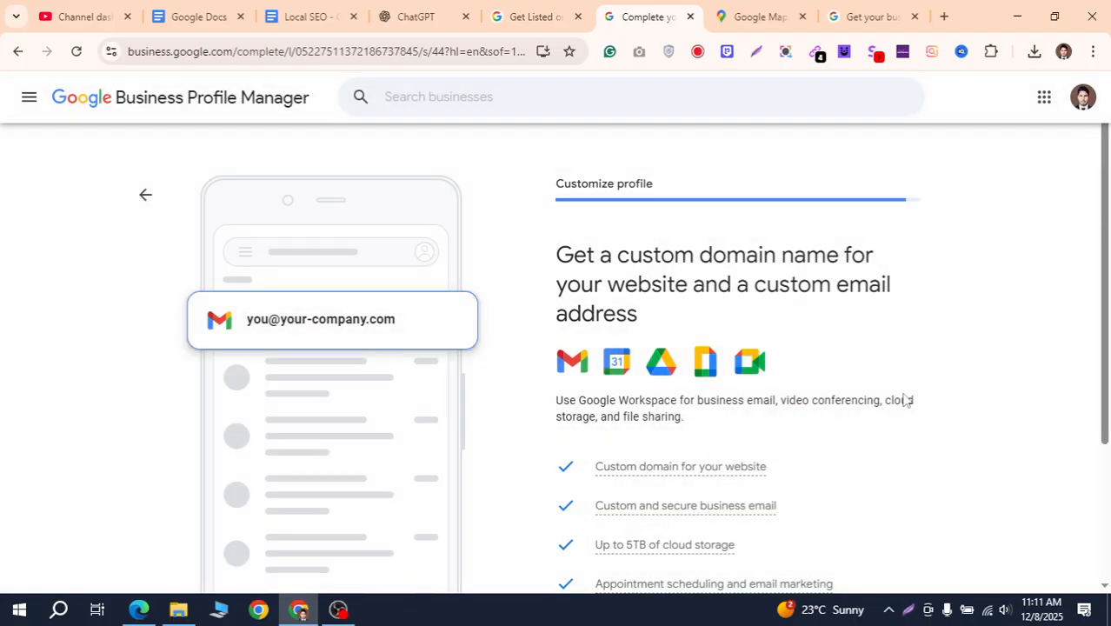
Scroll through the Google Workspace domain and email offer, reading its feature tooltips
scroll(695, 214, "down", 1)
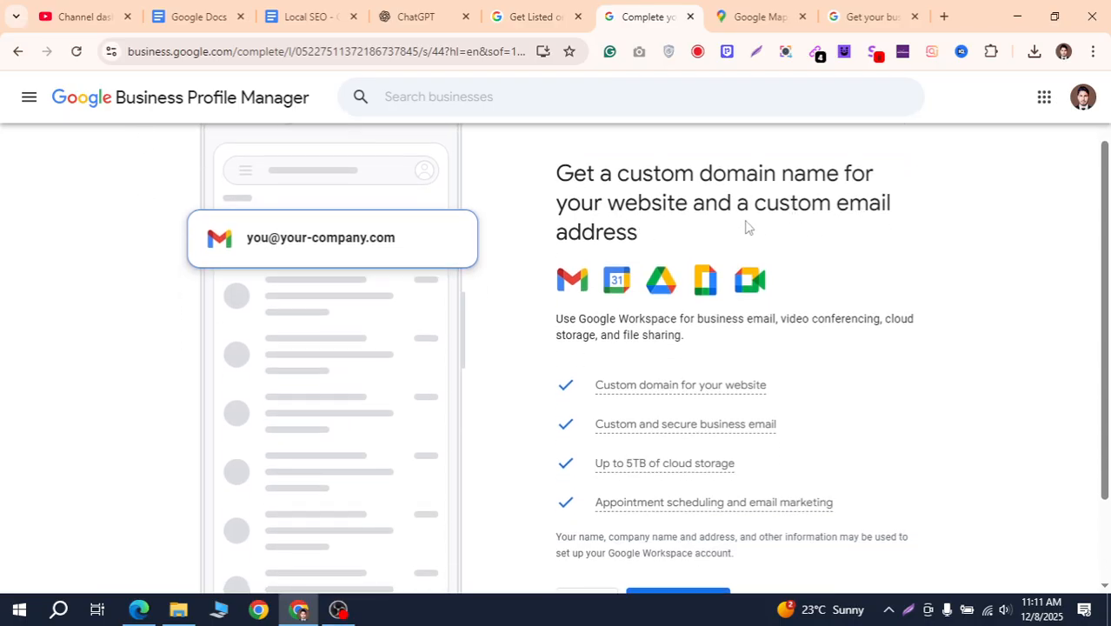
scroll(745, 226, "down", 2)
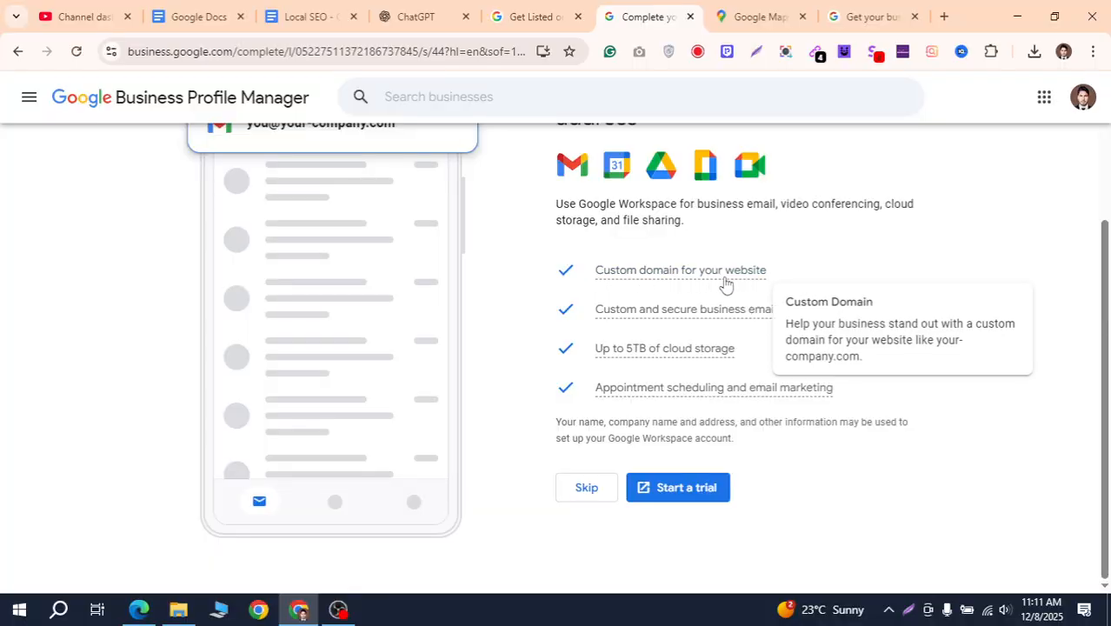
mouse_move(809, 310)
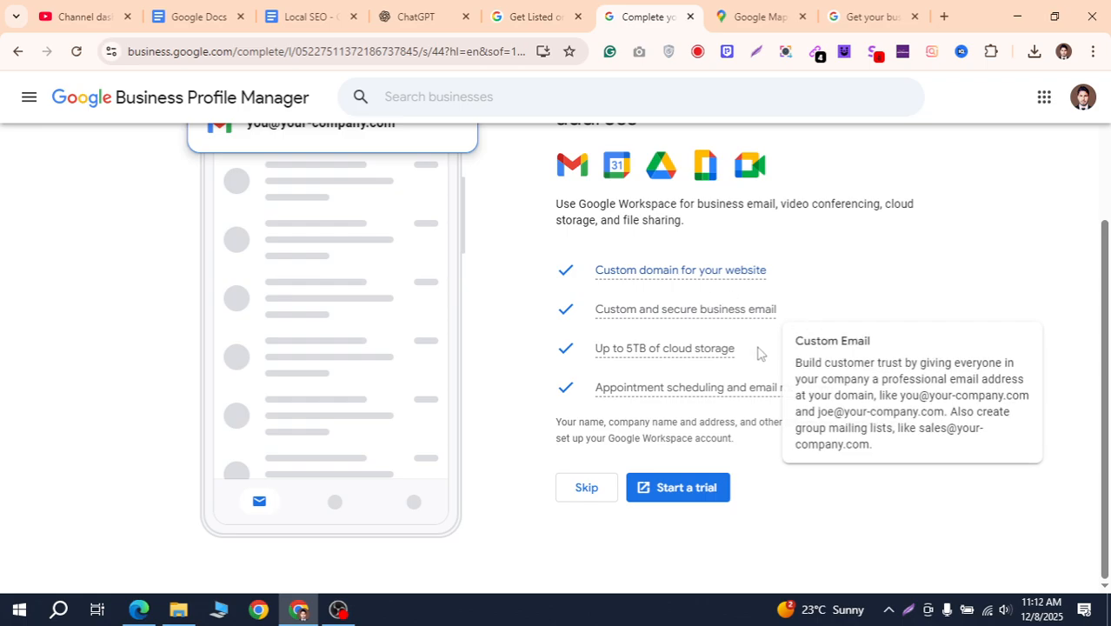
scroll(815, 354, "up", 3)
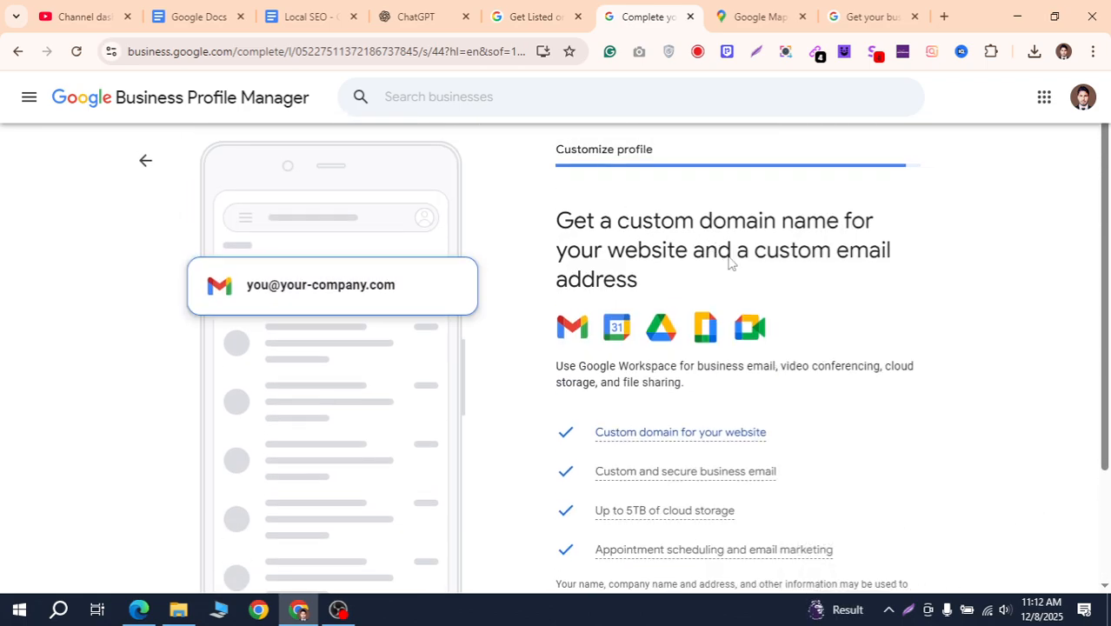
scroll(660, 258, "down", 2)
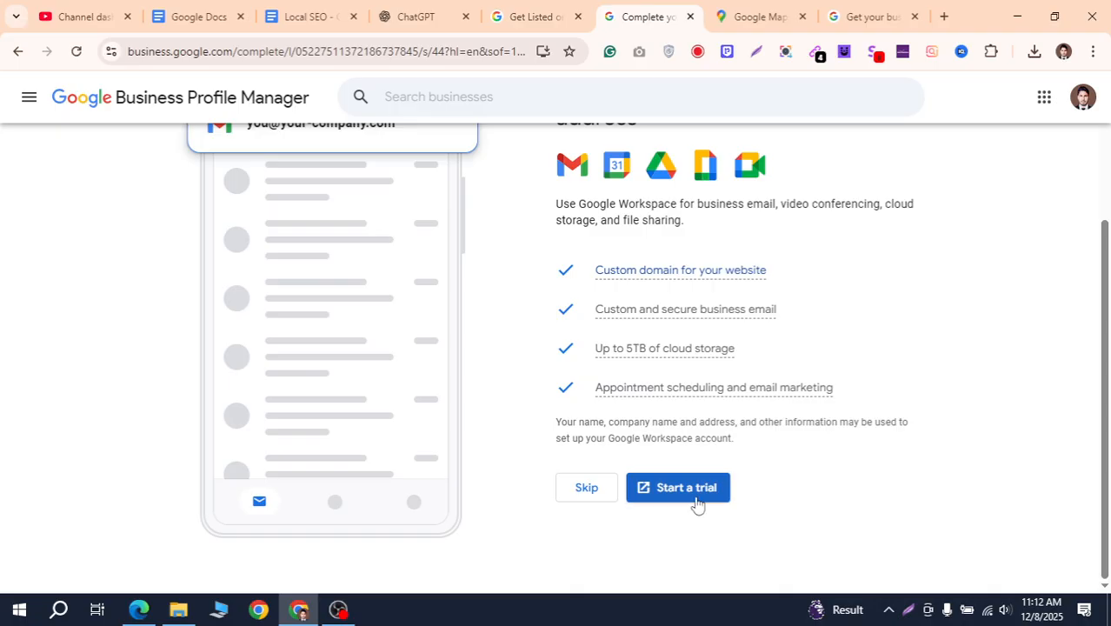
mouse_move(789, 389)
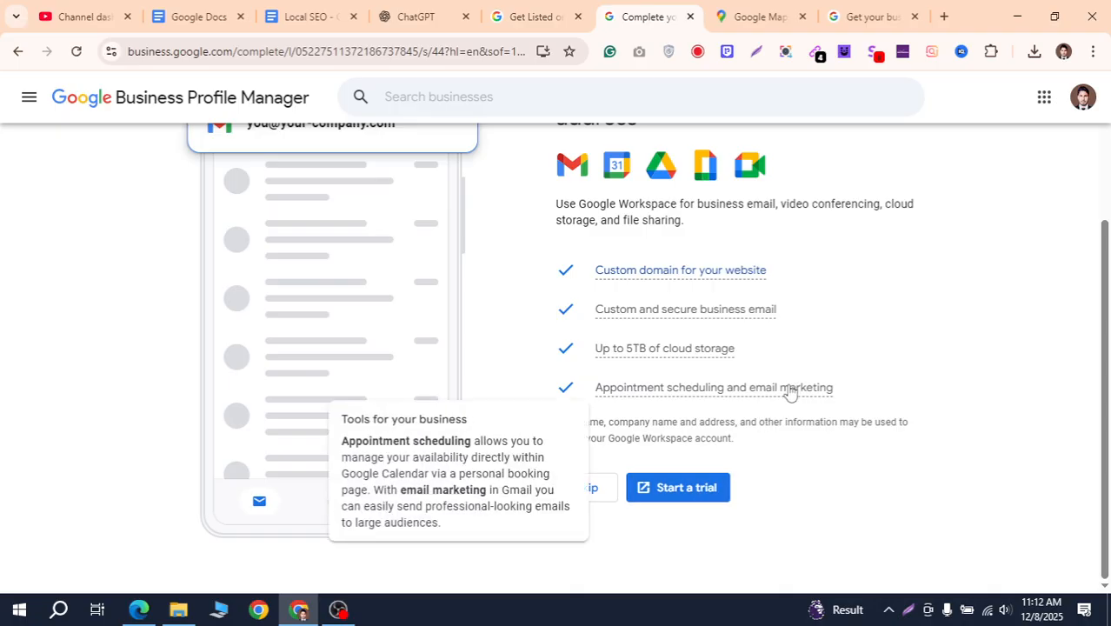
scroll(807, 402, "up", 2)
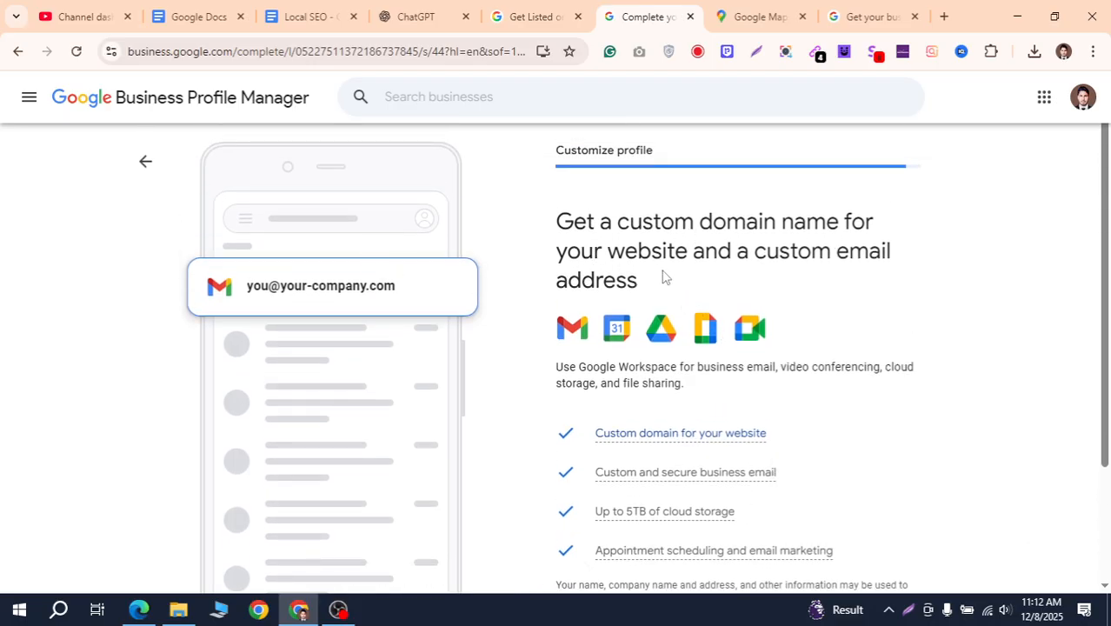
scroll(780, 282, "down", 2)
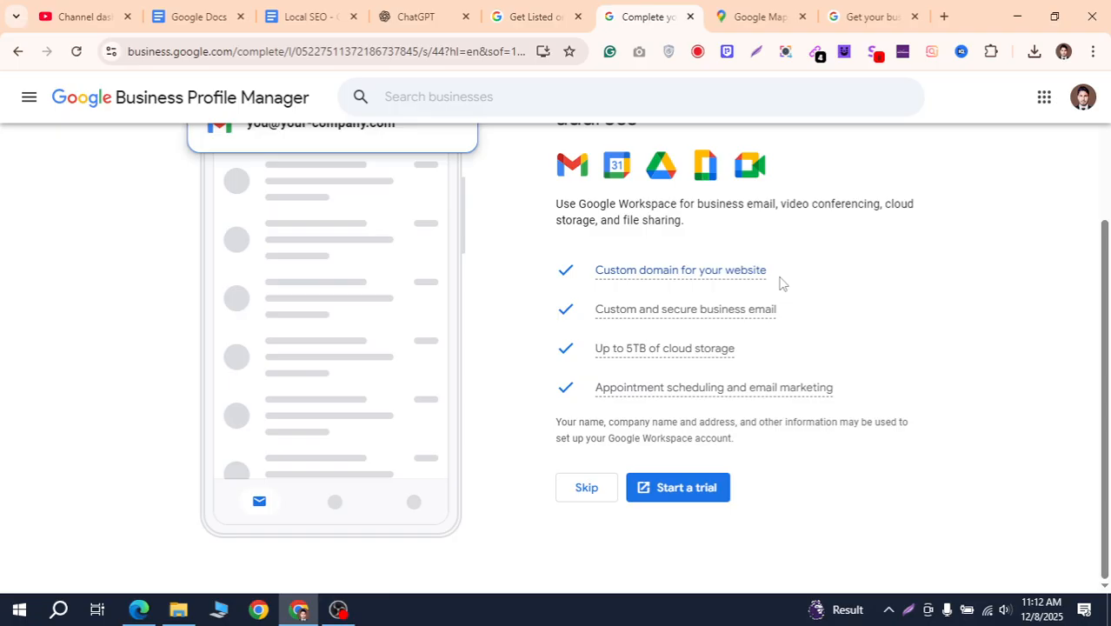
scroll(780, 282, "up", 2)
scroll(780, 282, "down", 3)
Skip the Google Workspace trial and continue past the verification notice to finish setup
left_click(600, 488)
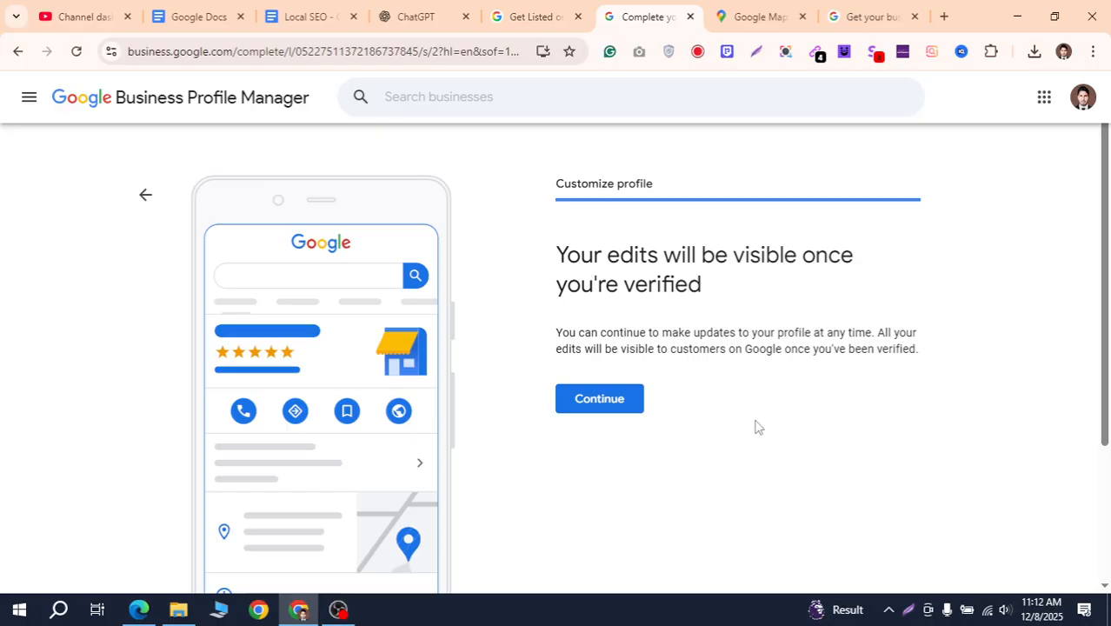
left_click(610, 403)
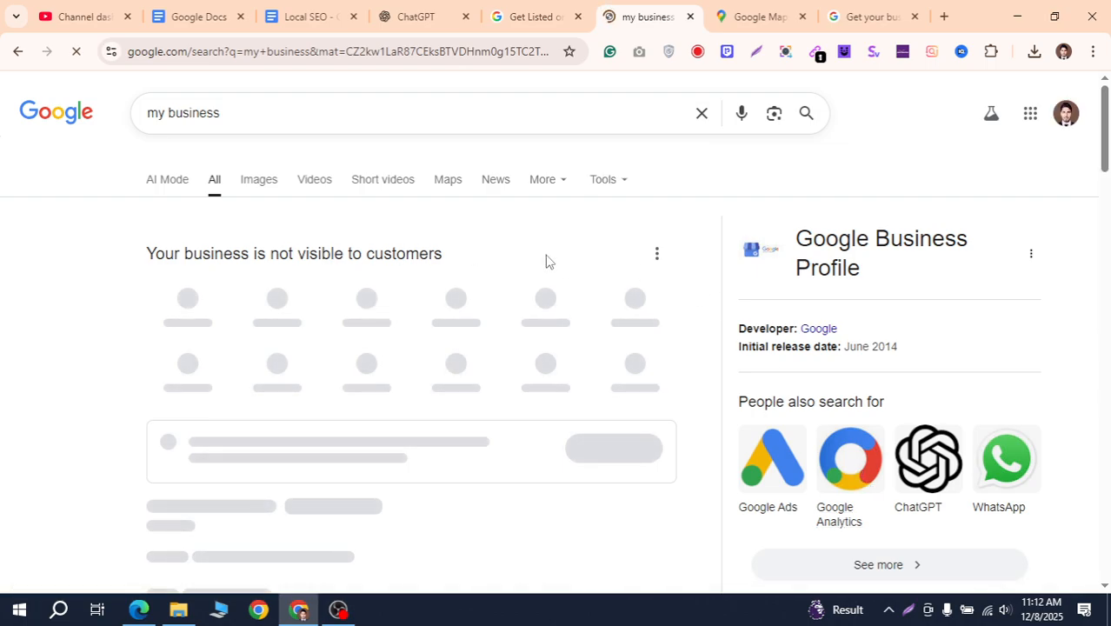
scroll(857, 377, "down", 2)
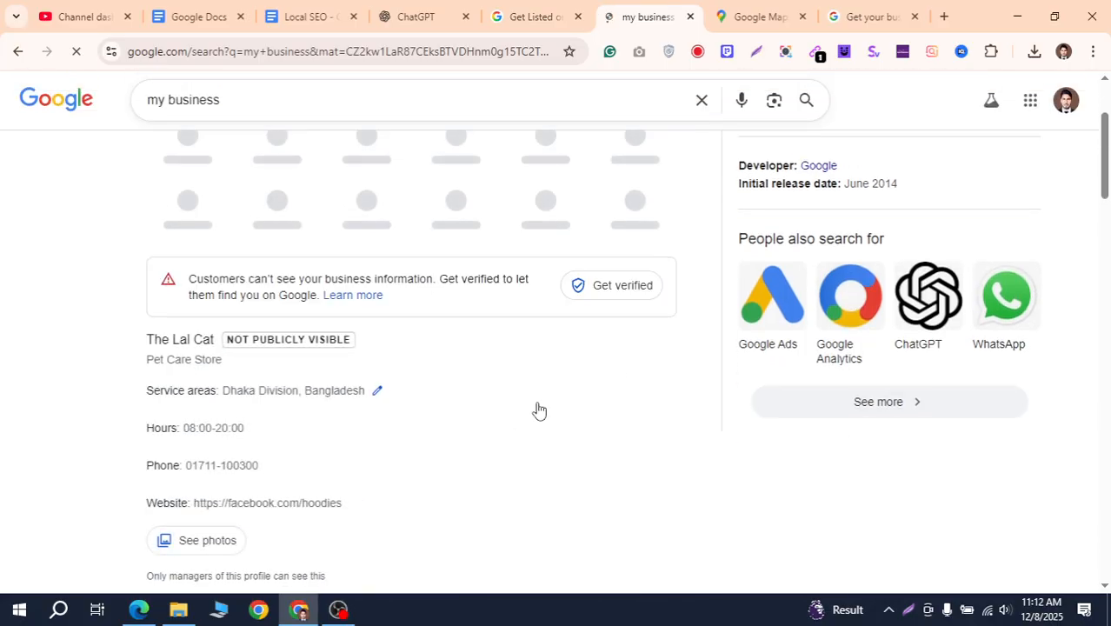
scroll(221, 389, "down", 1)
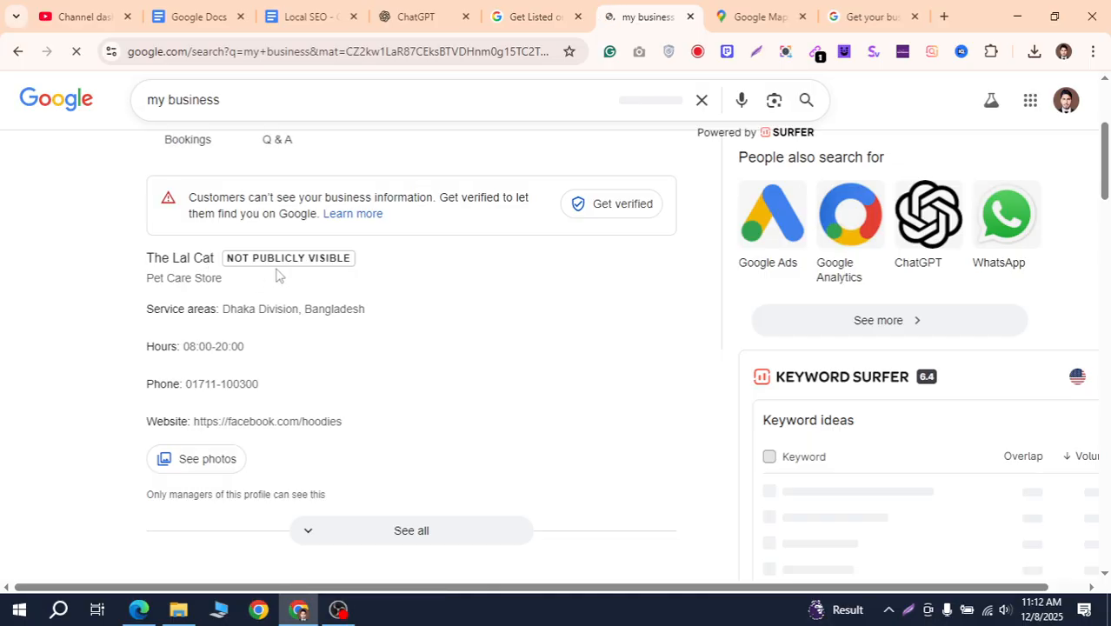
scroll(410, 325, "down", 3)
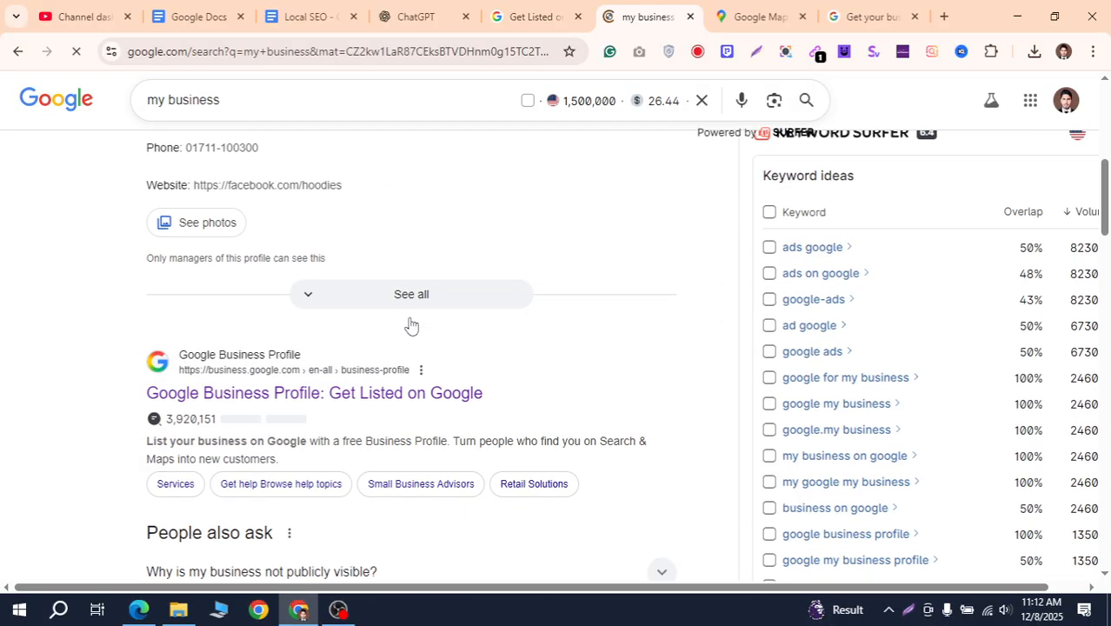
scroll(413, 324, "up", 6)
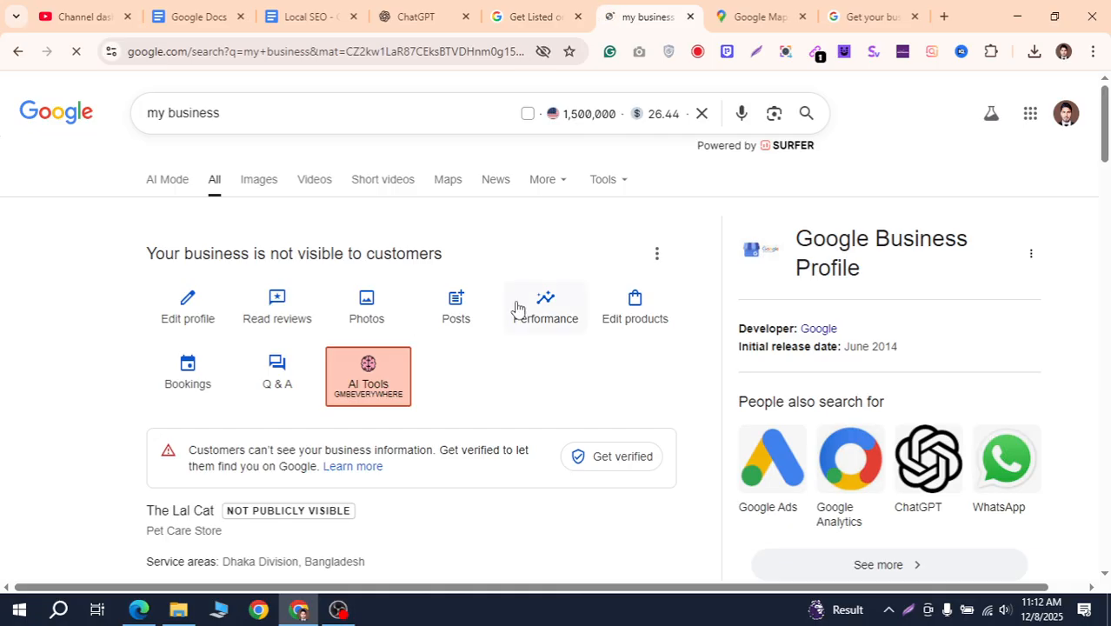
scroll(412, 355, "down", 2)
scroll(390, 366, "up", 2)
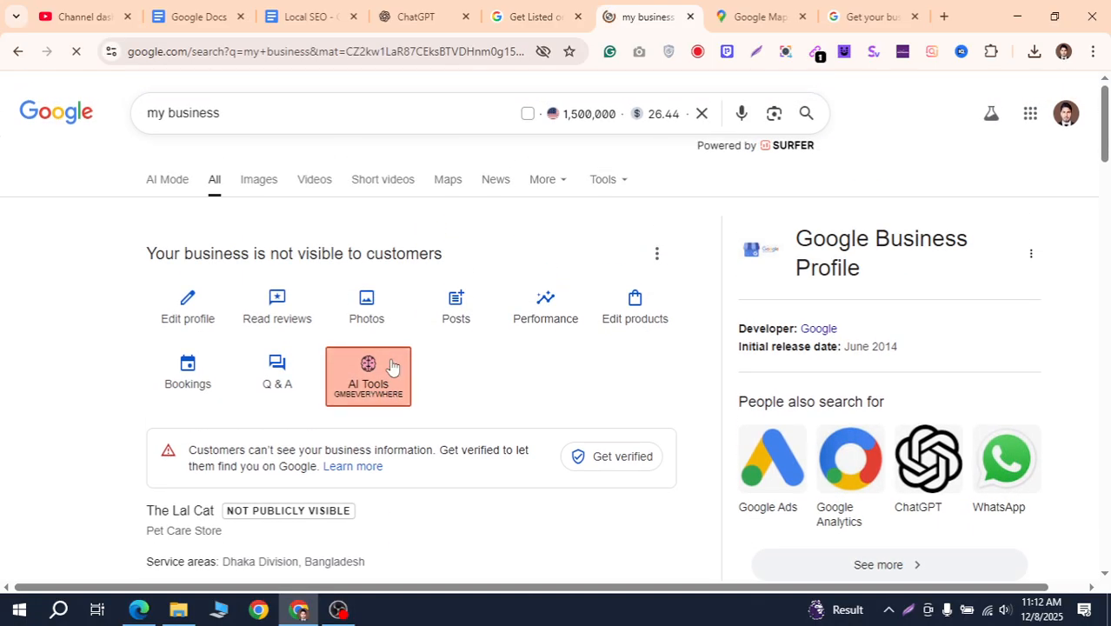
scroll(646, 350, "down", 2)
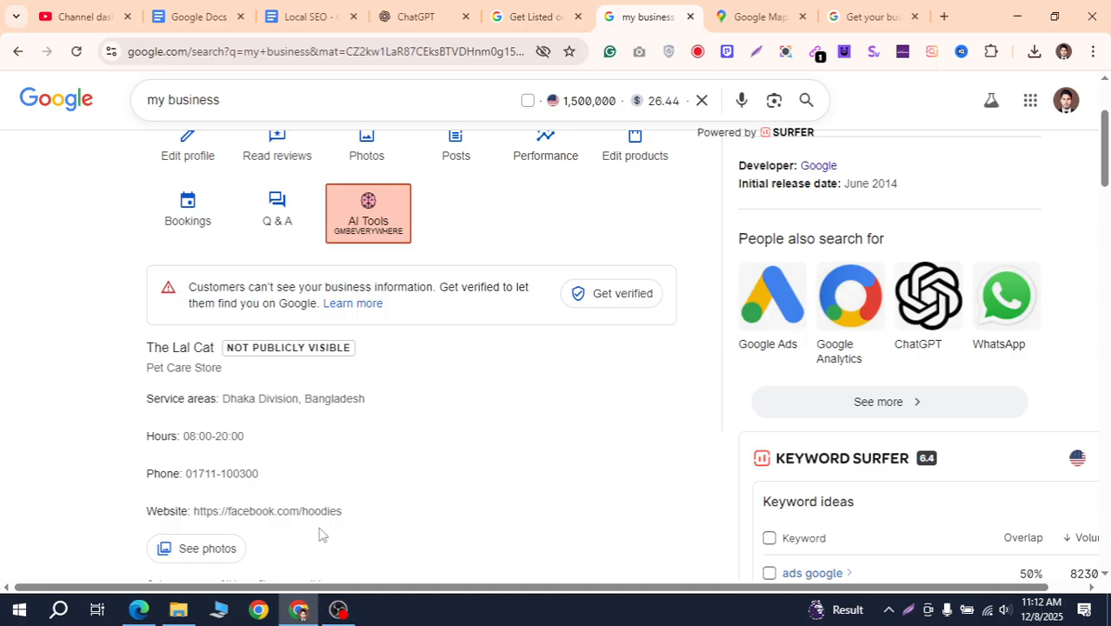
scroll(319, 534, "up", 2)
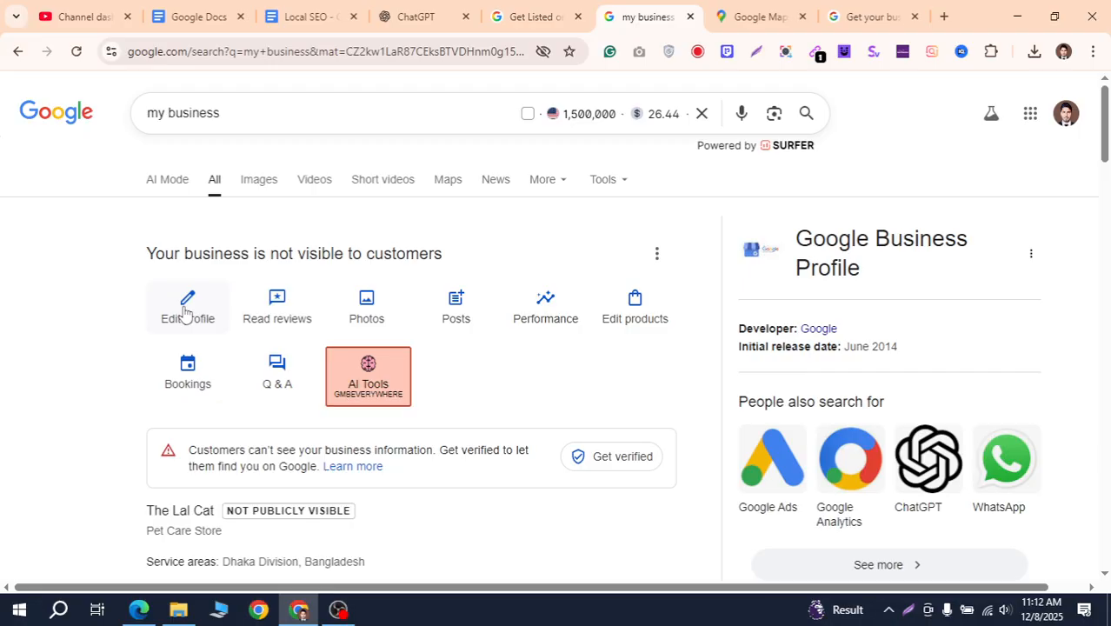
scroll(285, 318, "down", 4)
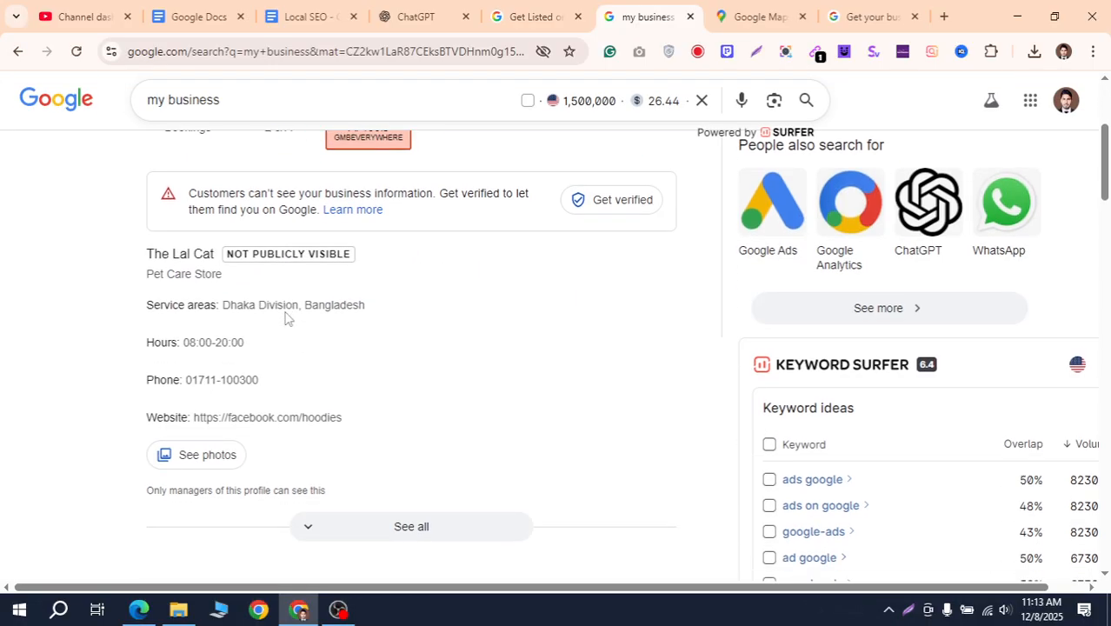
scroll(285, 317, "up", 4)
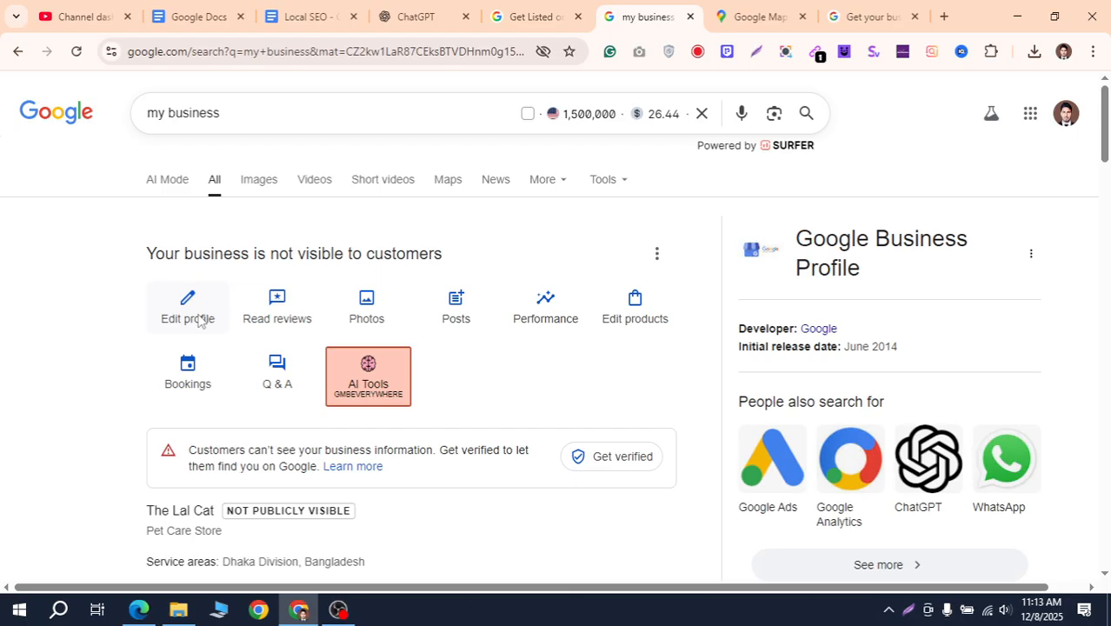
left_click(357, 325)
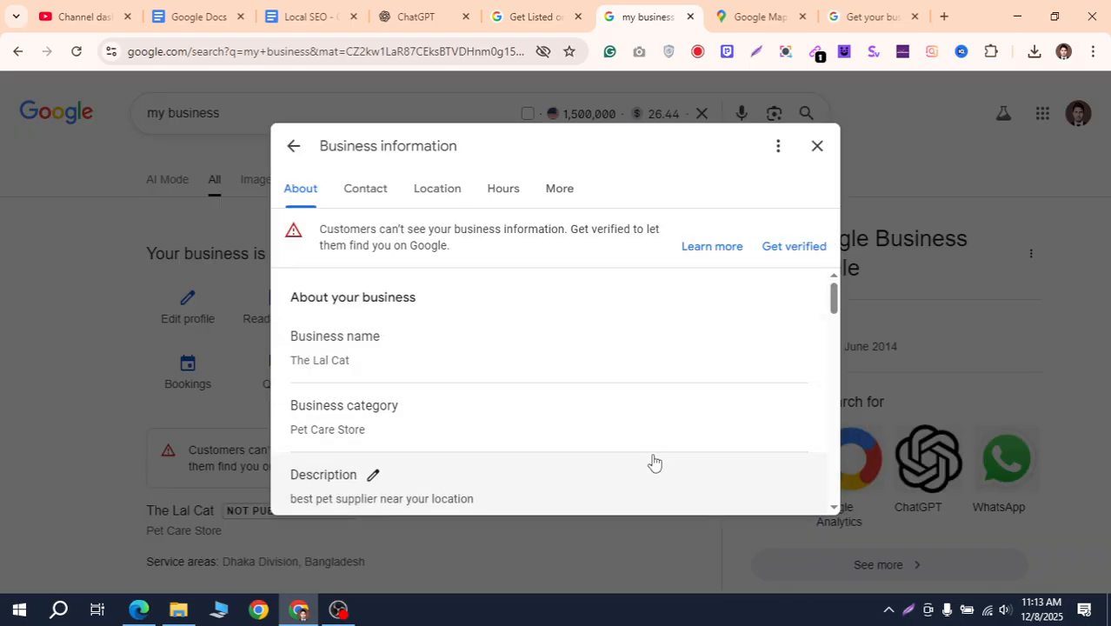
Open the business location editor and turn on showing the address to customers
left_click(445, 199)
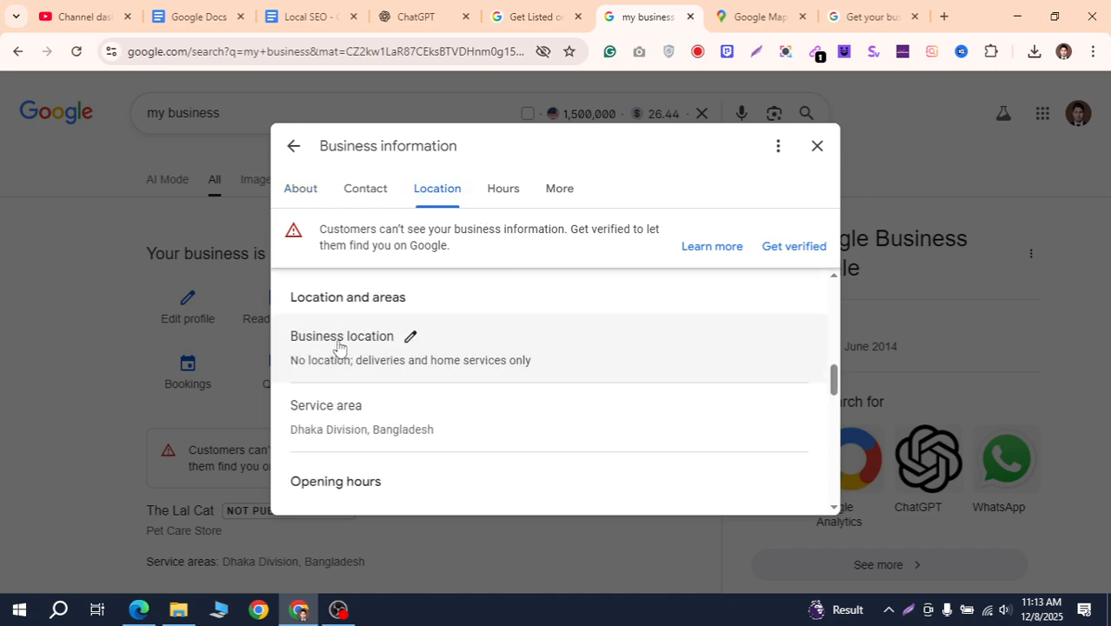
left_click(409, 338)
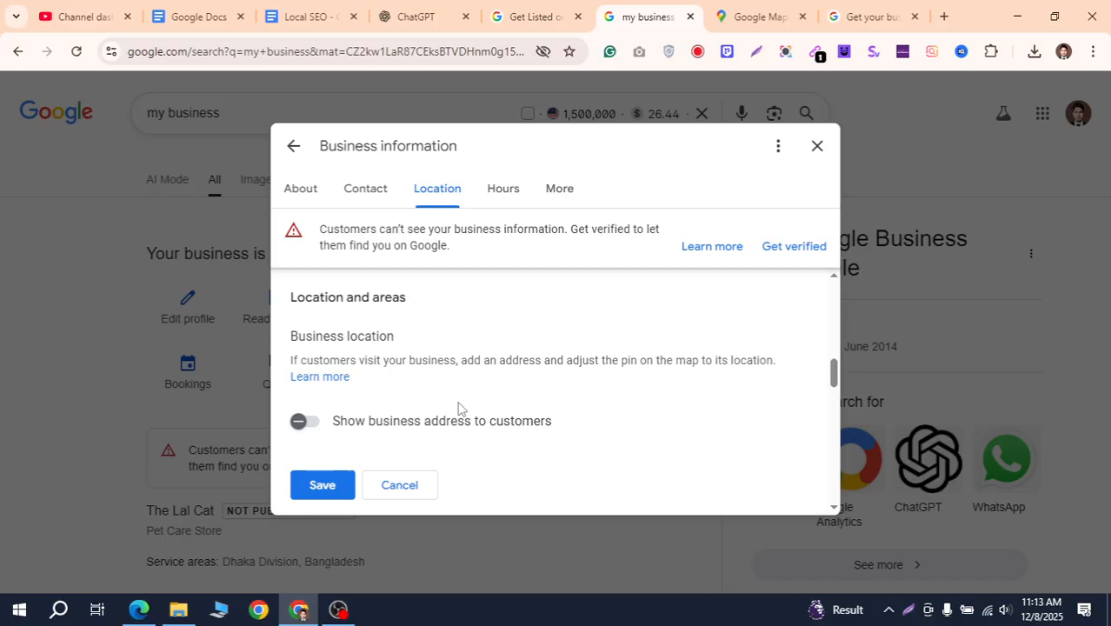
scroll(518, 381, "down", 3)
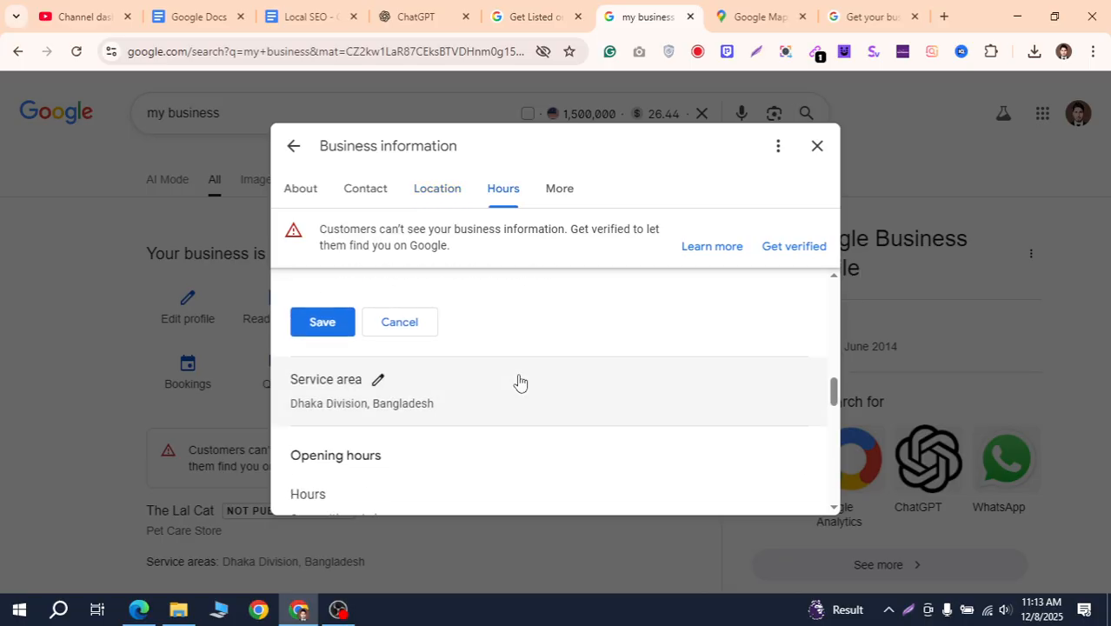
scroll(518, 381, "up", 3)
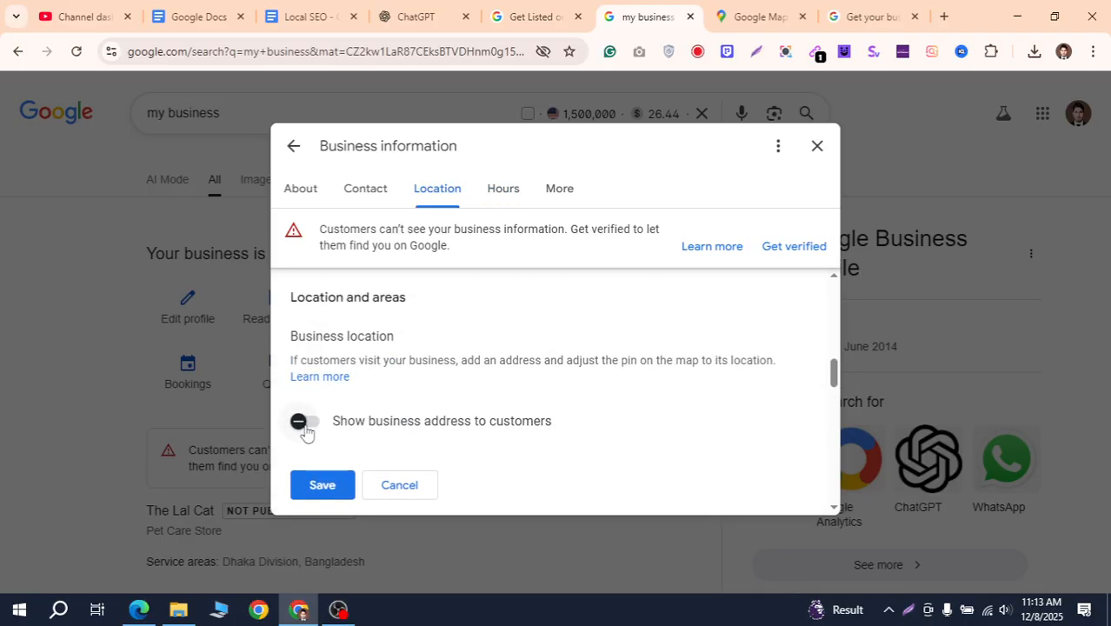
scroll(565, 434, "down", 2)
scroll(565, 444, "down", 2)
scroll(563, 446, "up", 5)
left_click(313, 426)
scroll(609, 374, "down", 2)
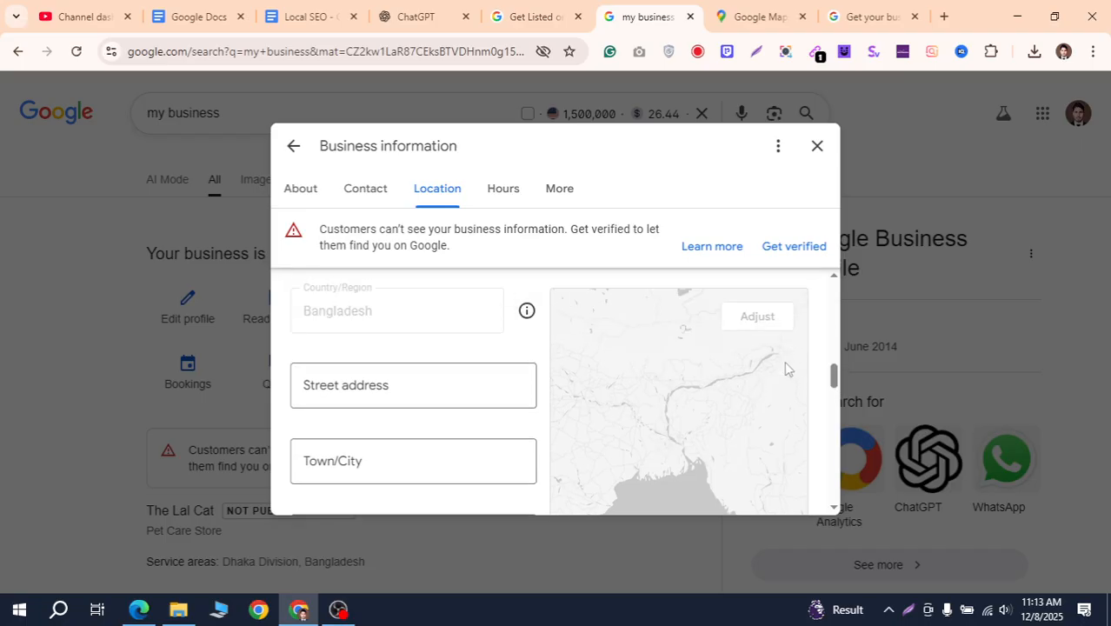
scroll(492, 414, "down", 2)
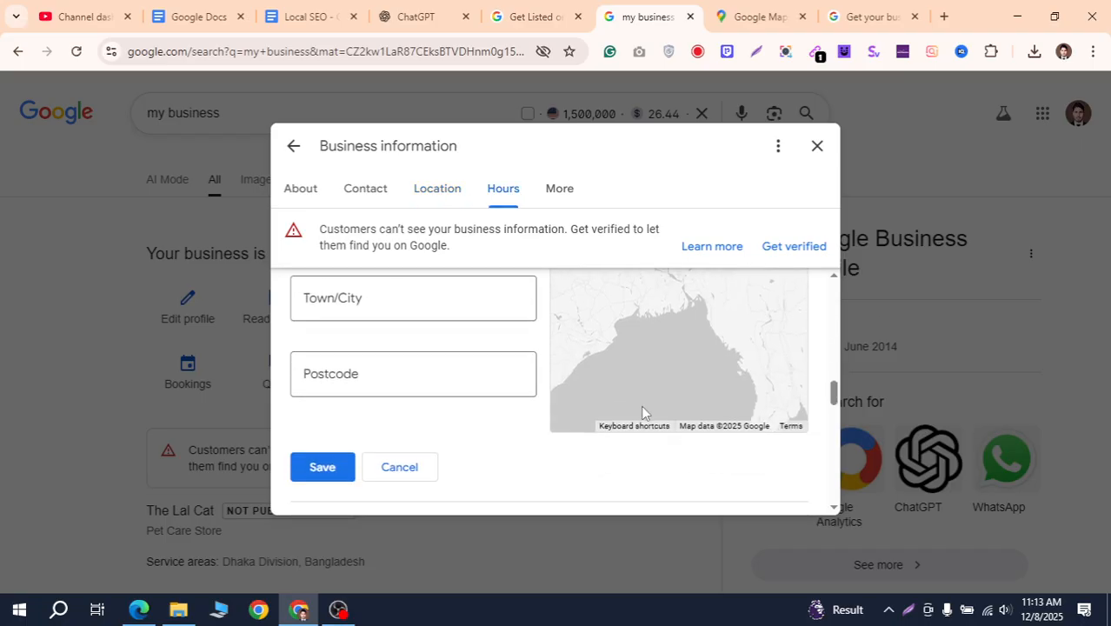
scroll(520, 432, "up", 4)
scroll(515, 422, "down", 4)
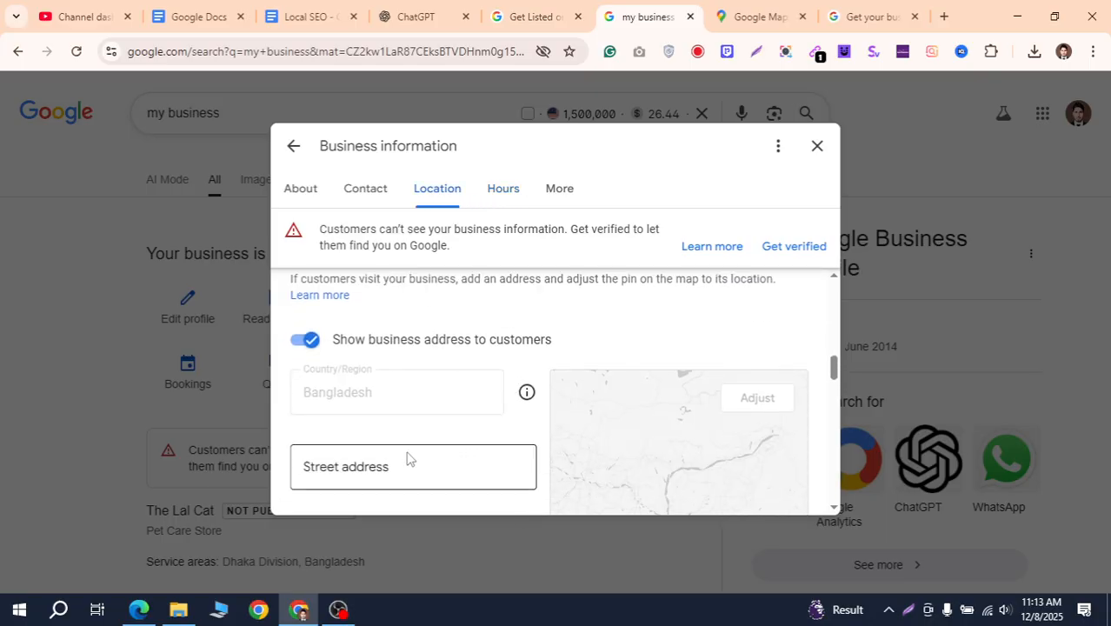
scroll(408, 409, "up", 2)
Enter dhaka as the town/city and 1200 as the postcode
left_click(440, 467)
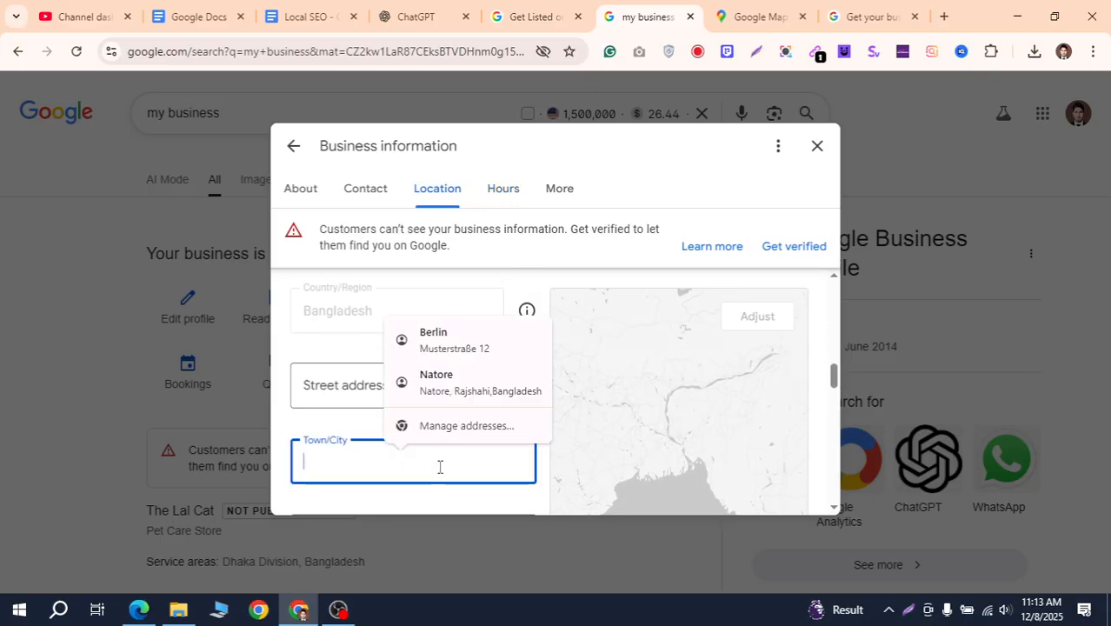
type("dhaka")
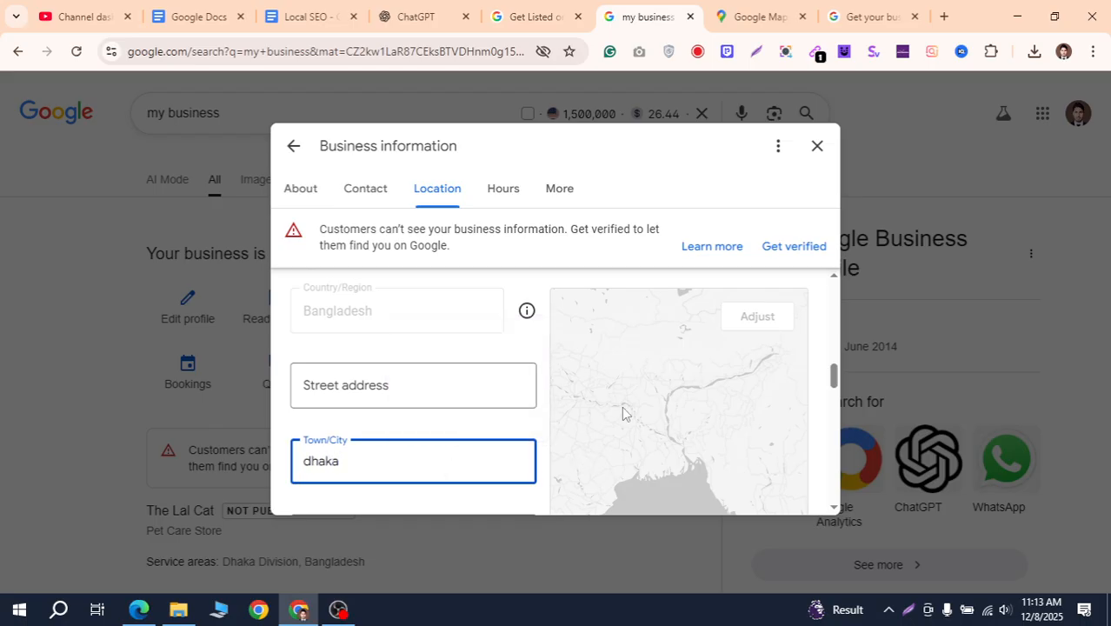
scroll(655, 379, "down", 1)
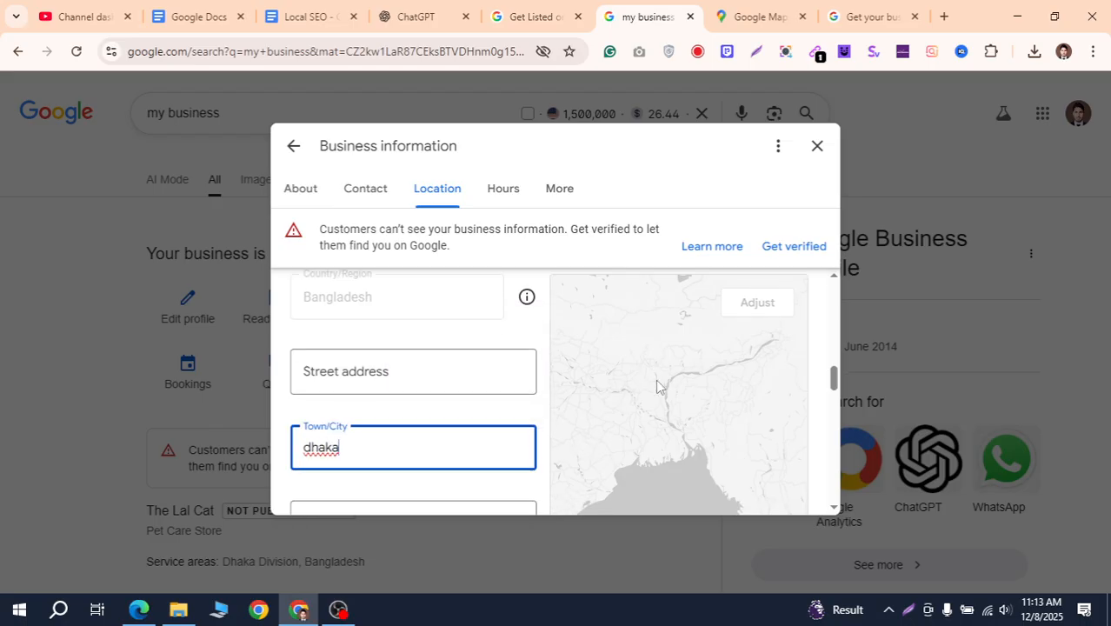
left_click(399, 455)
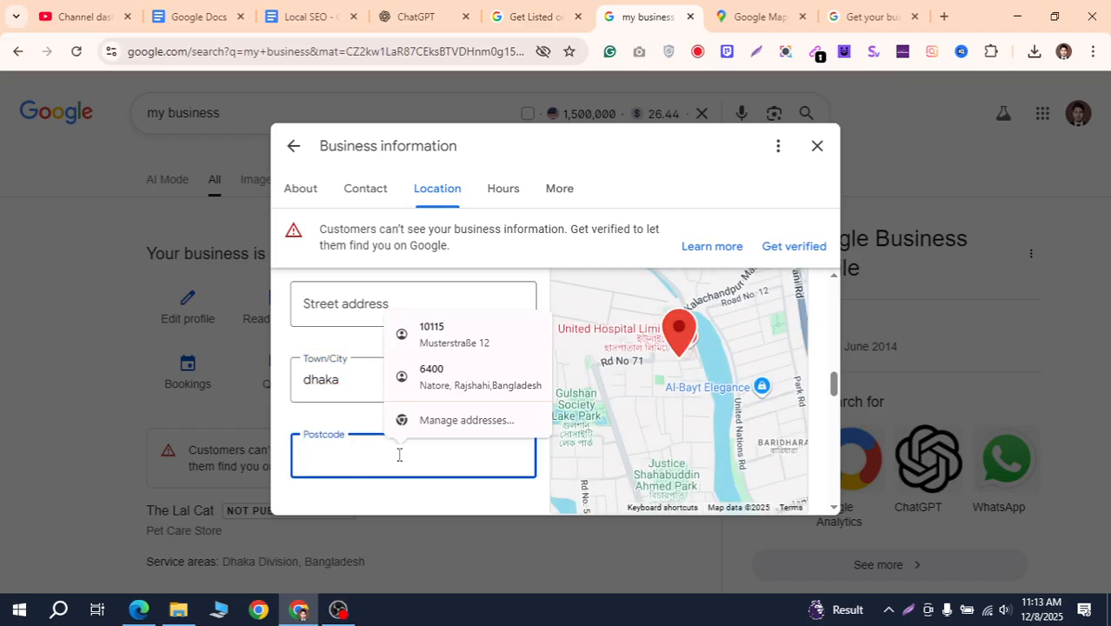
type("1200")
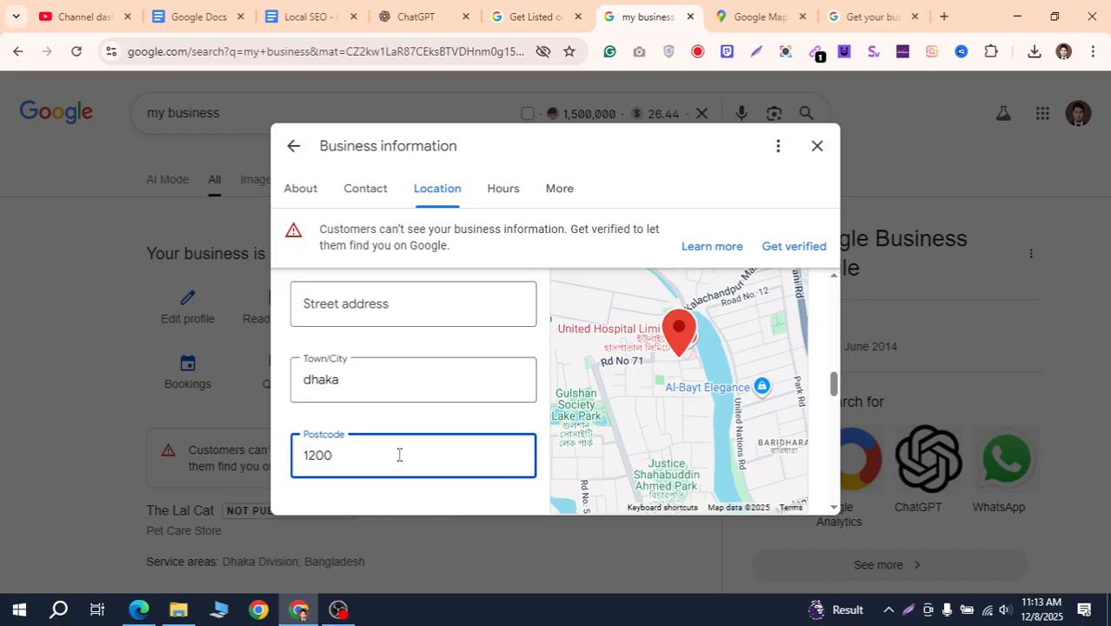
left_click(680, 339)
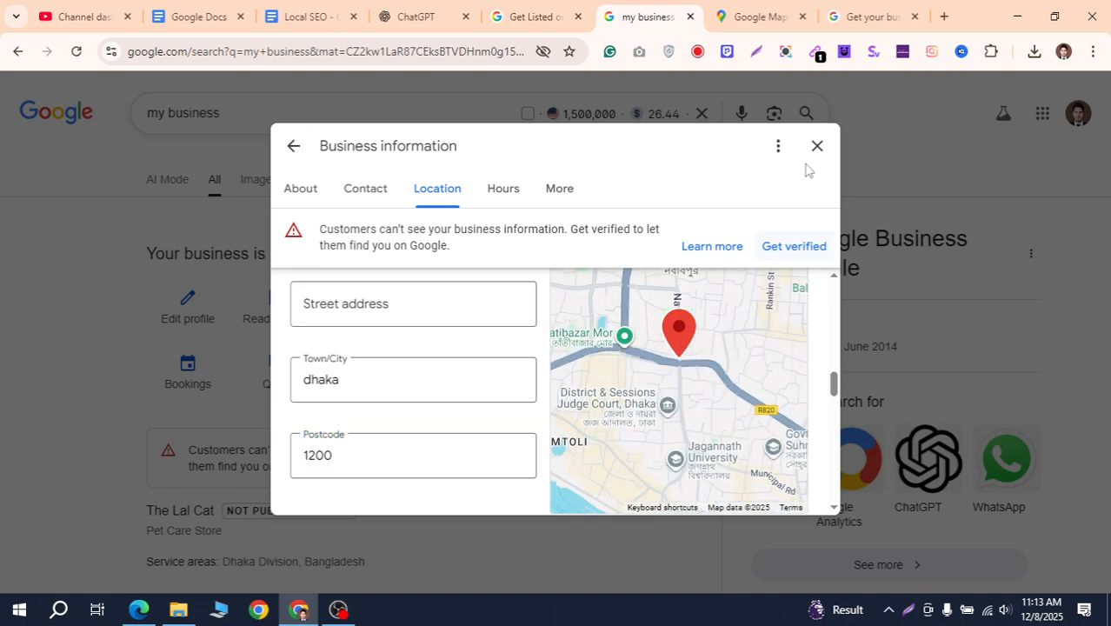
scroll(748, 398, "down", 2)
Start adjusting the map pin and allow the site to use the device location
scroll(746, 424, "up", 2)
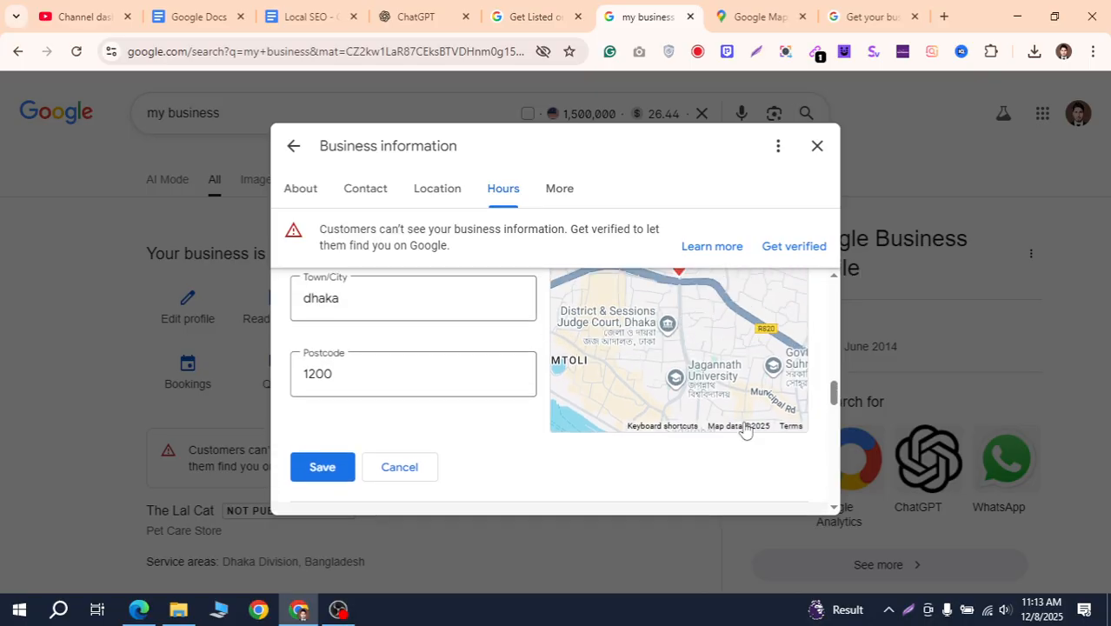
scroll(706, 398, "up", 1)
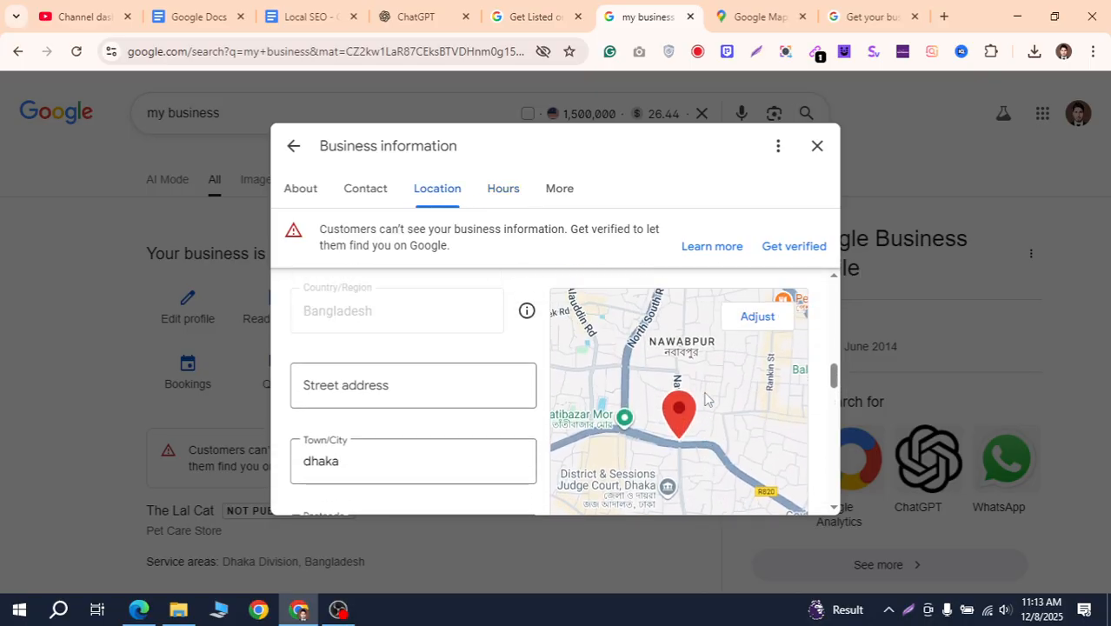
left_click(761, 322)
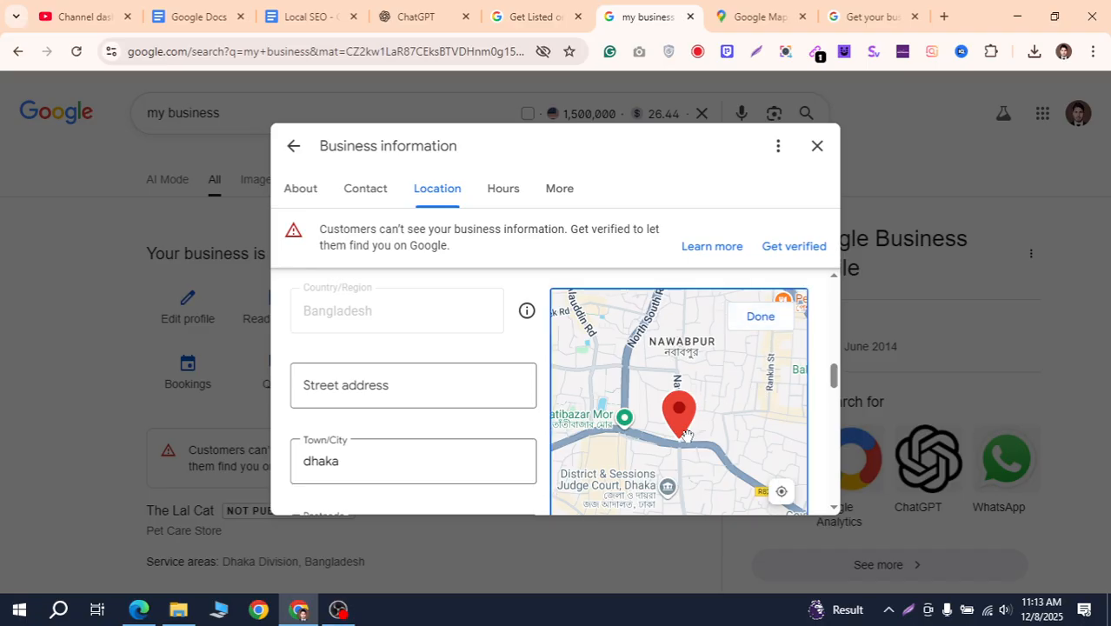
left_click_drag(682, 421, 718, 382)
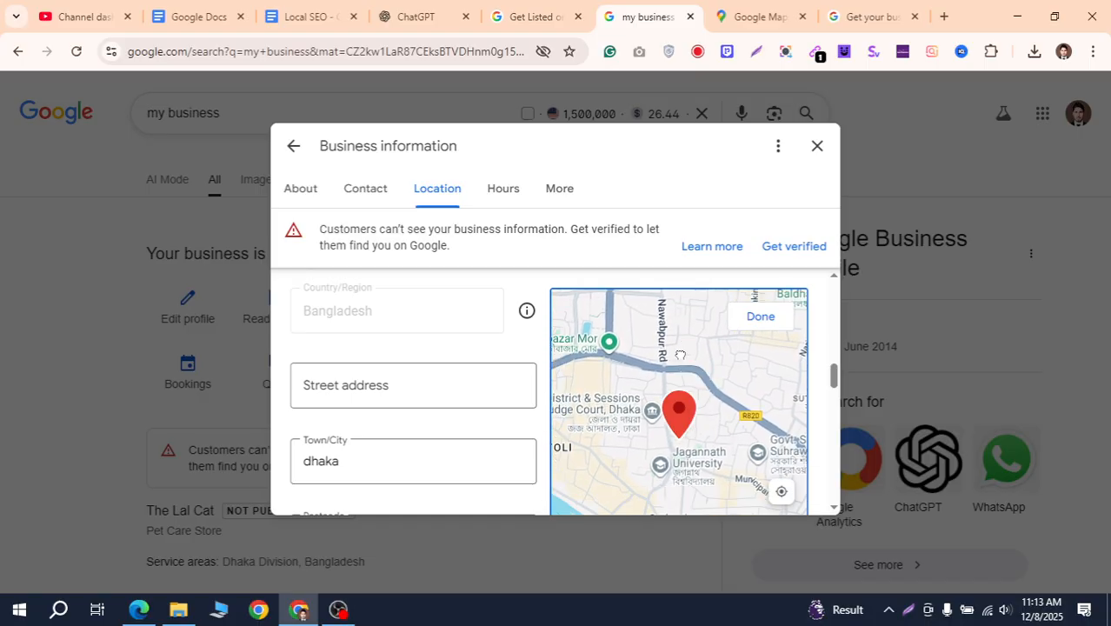
scroll(717, 383, "down", 5)
scroll(717, 383, "up", 2)
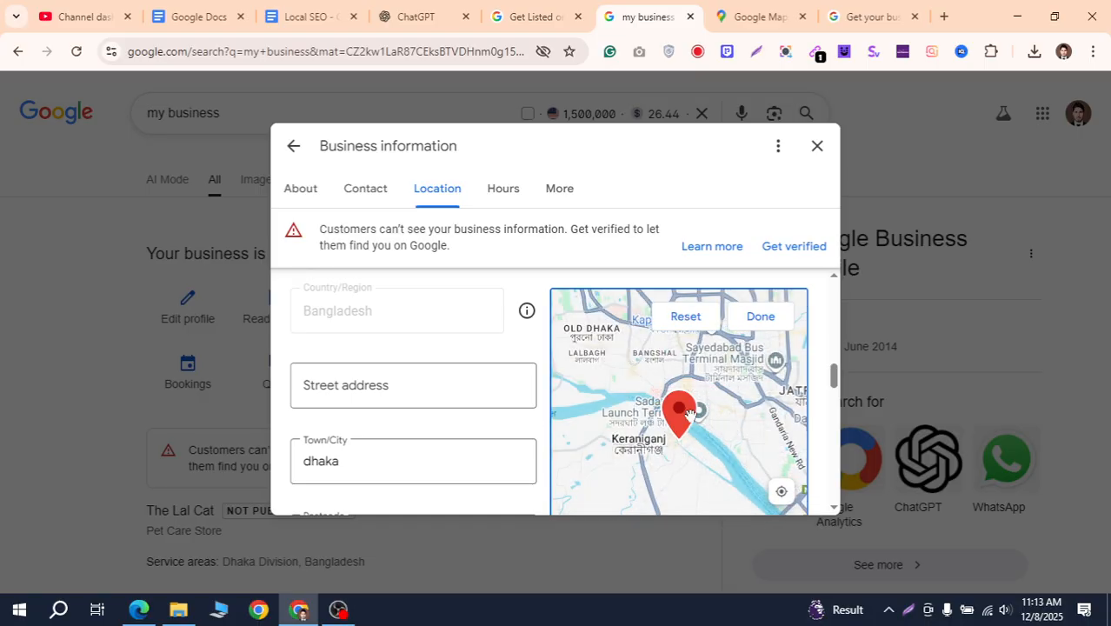
left_click(781, 493)
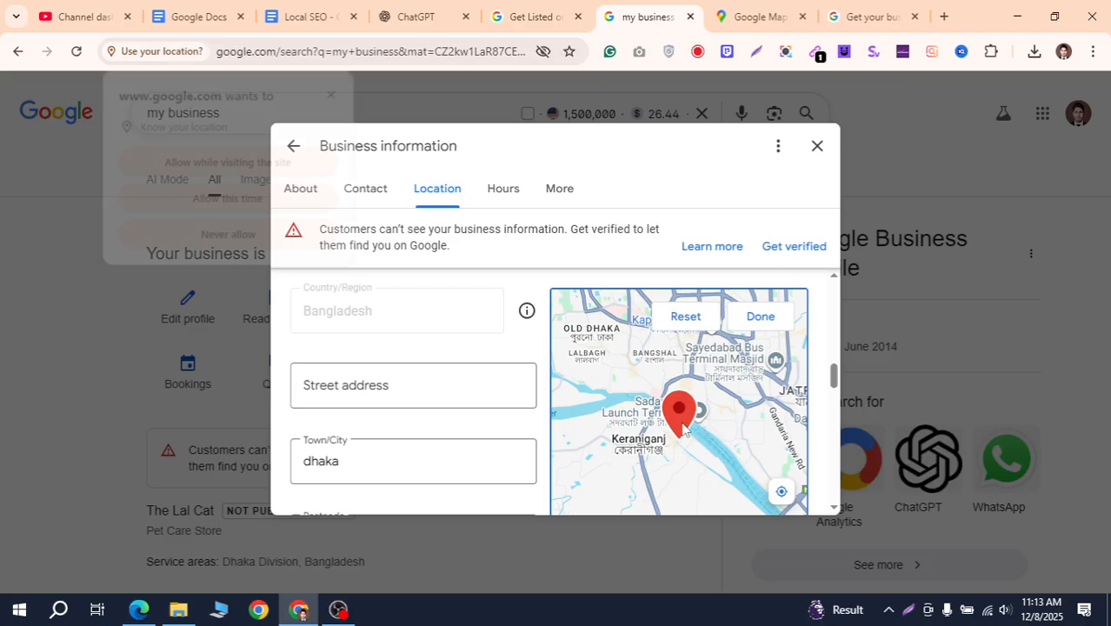
left_click(219, 165)
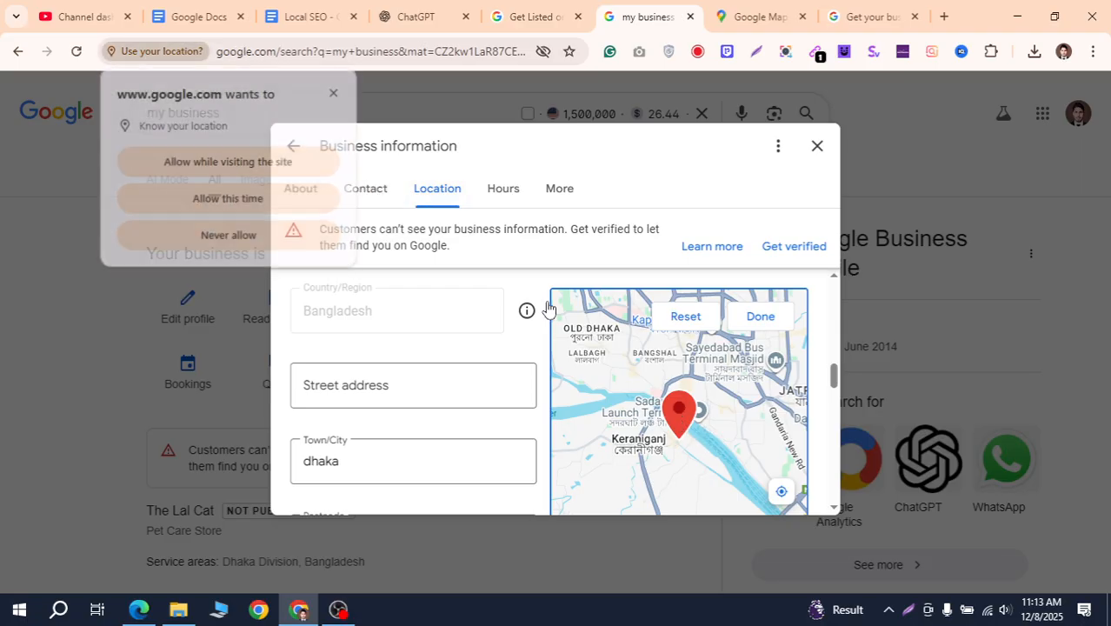
Move the pin onto Dhaka New Market, confirm it, and save the location details
left_click_drag(686, 410, 646, 387)
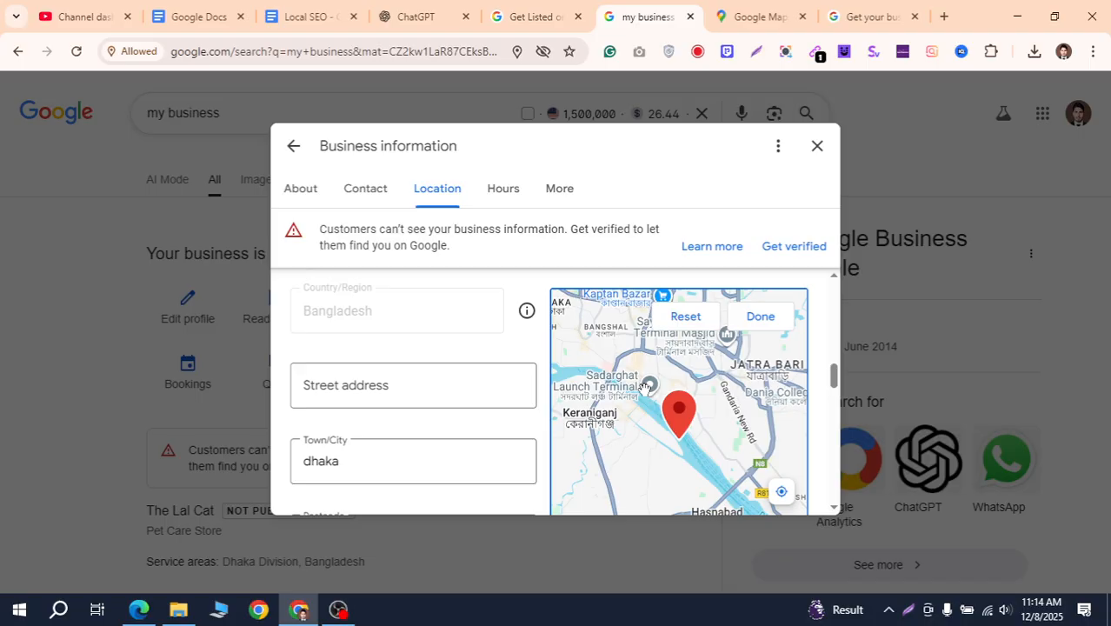
scroll(693, 418, "up", 2)
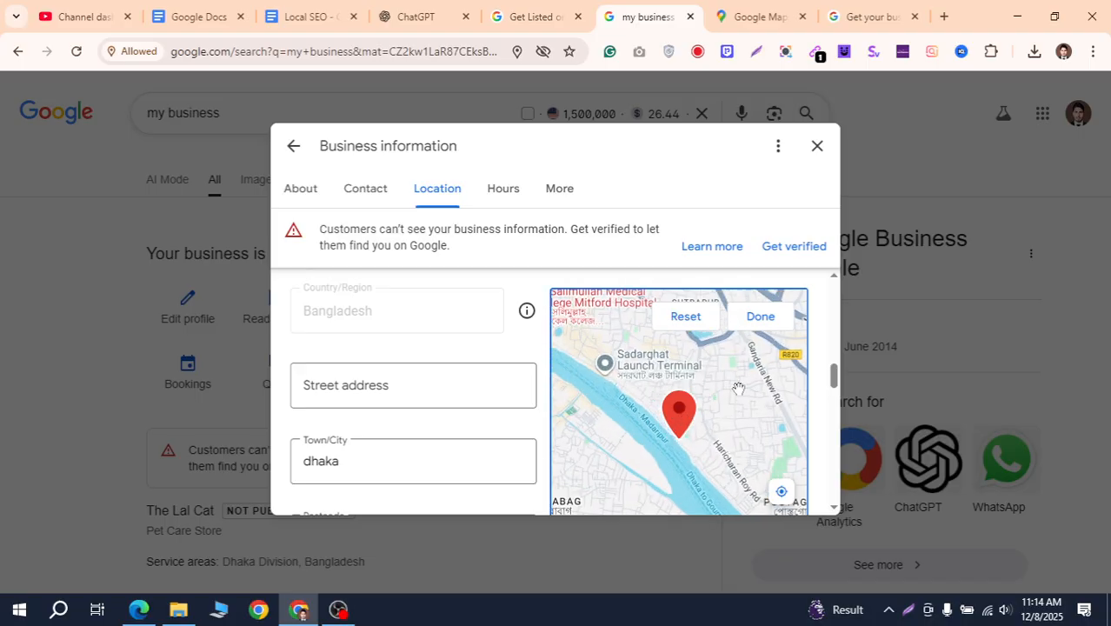
left_click_drag(739, 388, 653, 470)
left_click_drag(695, 364, 741, 450)
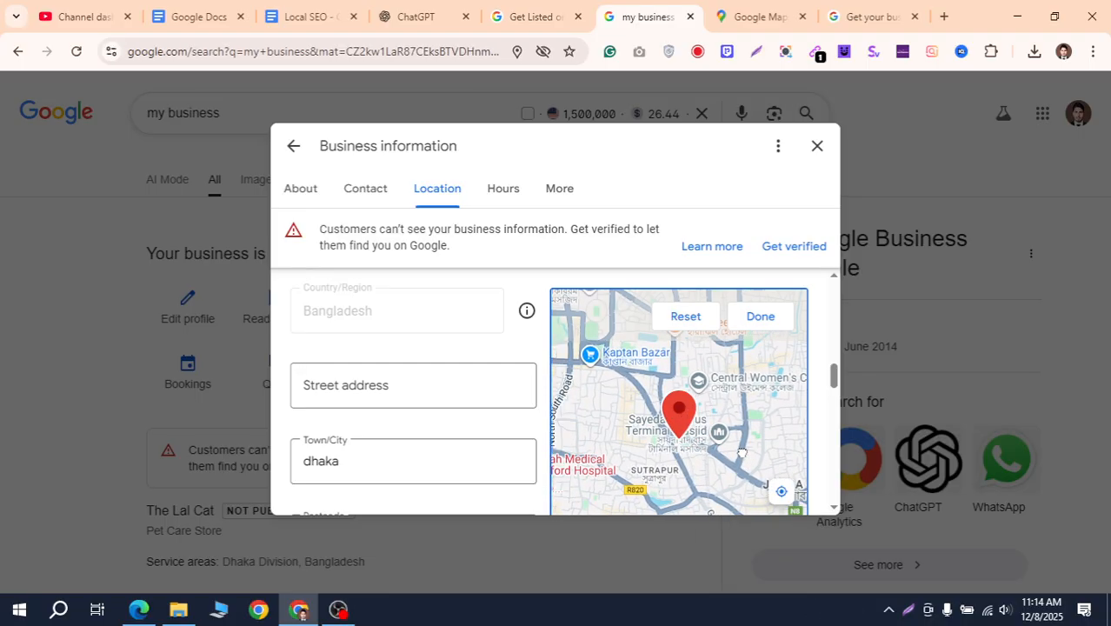
left_click_drag(694, 366, 709, 423)
left_click_drag(642, 401, 721, 367)
left_click_drag(635, 389, 676, 435)
left_click_drag(706, 399, 753, 470)
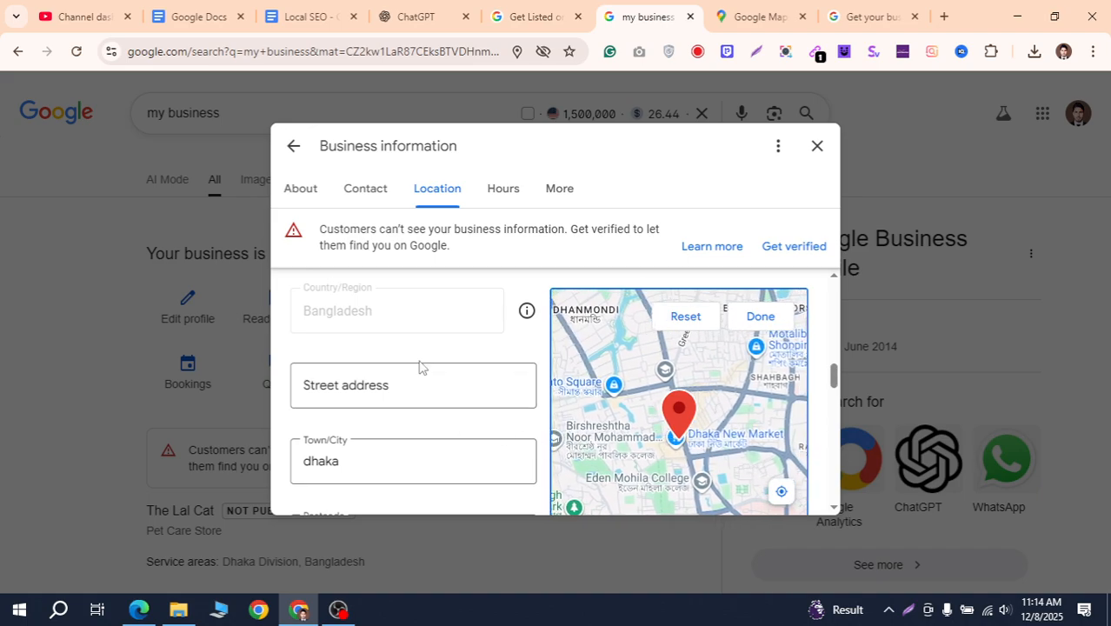
left_click(748, 318)
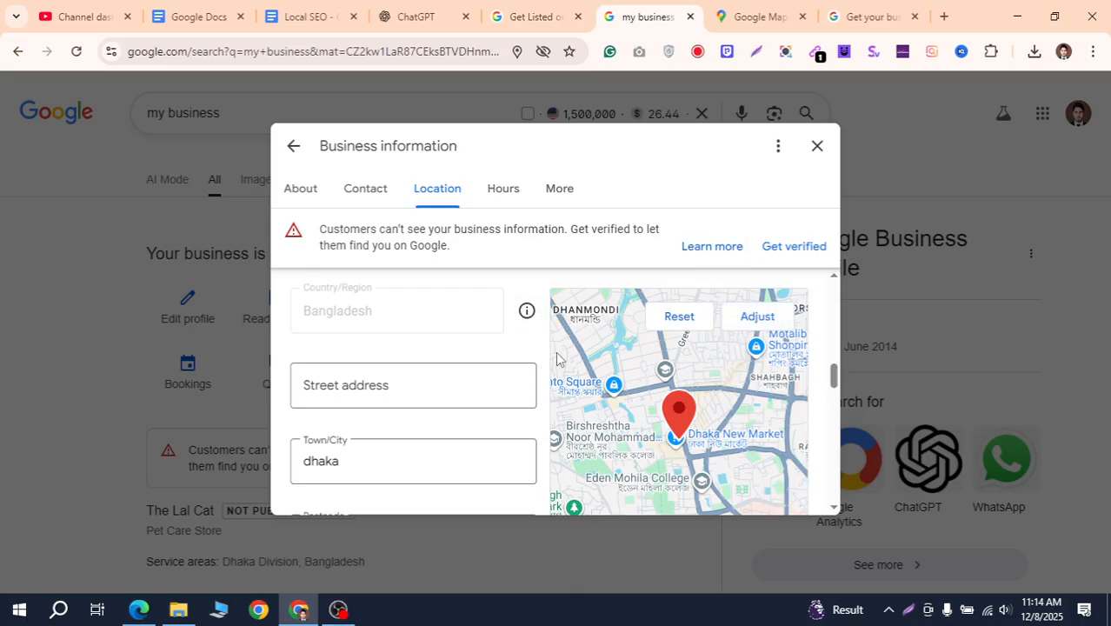
scroll(470, 391, "down", 2)
scroll(459, 438, "down", 2)
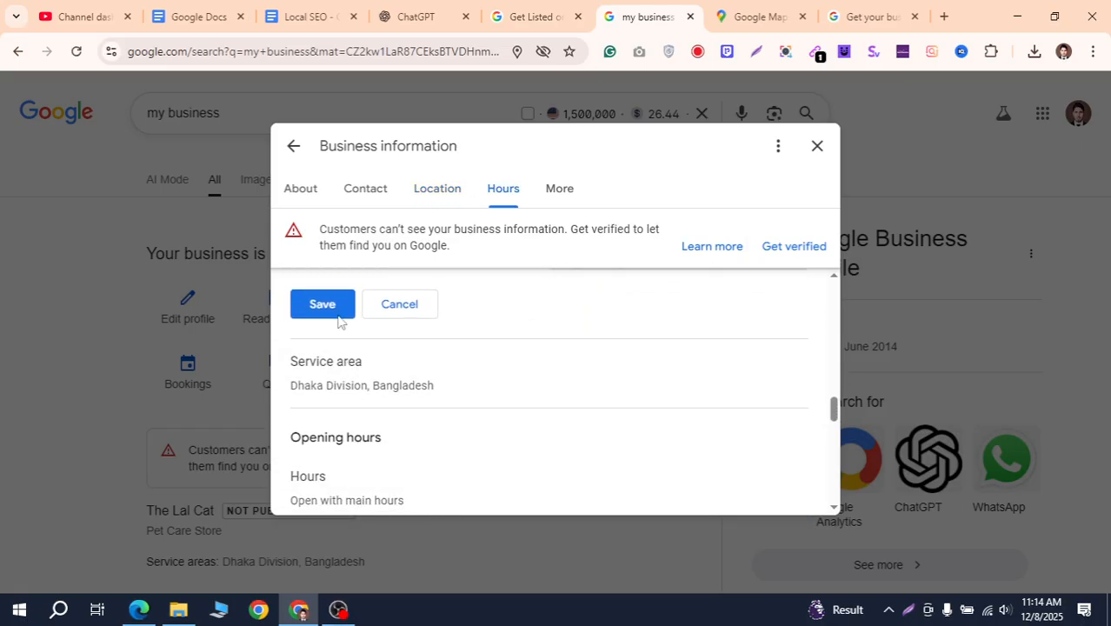
left_click(332, 307)
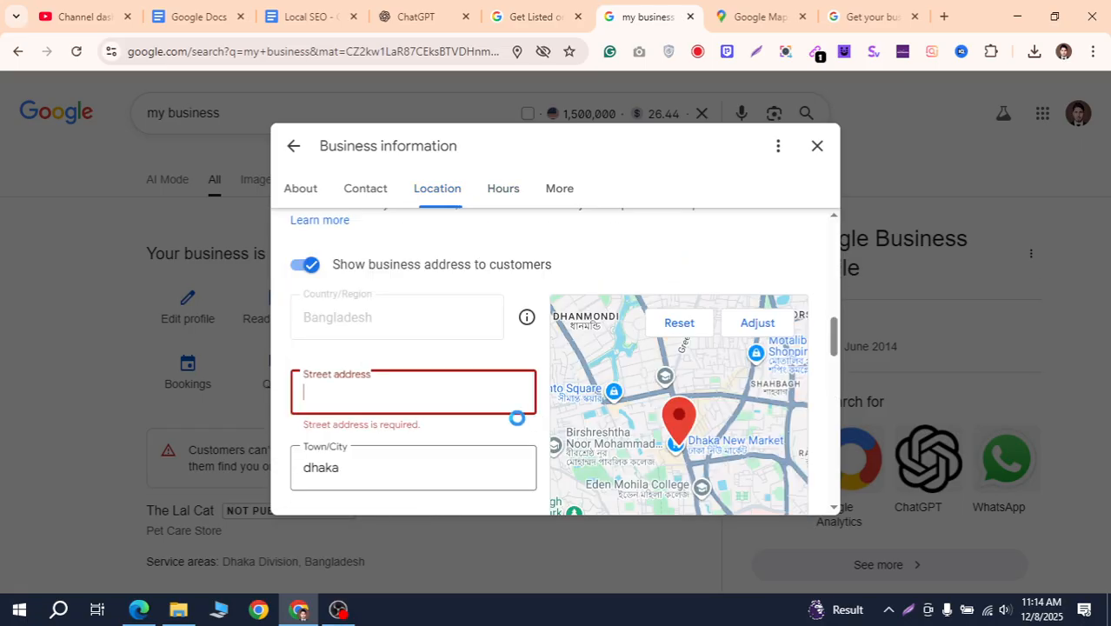
Type 'dhamirpur' into the street address, then clear it and try saving
left_click(423, 399)
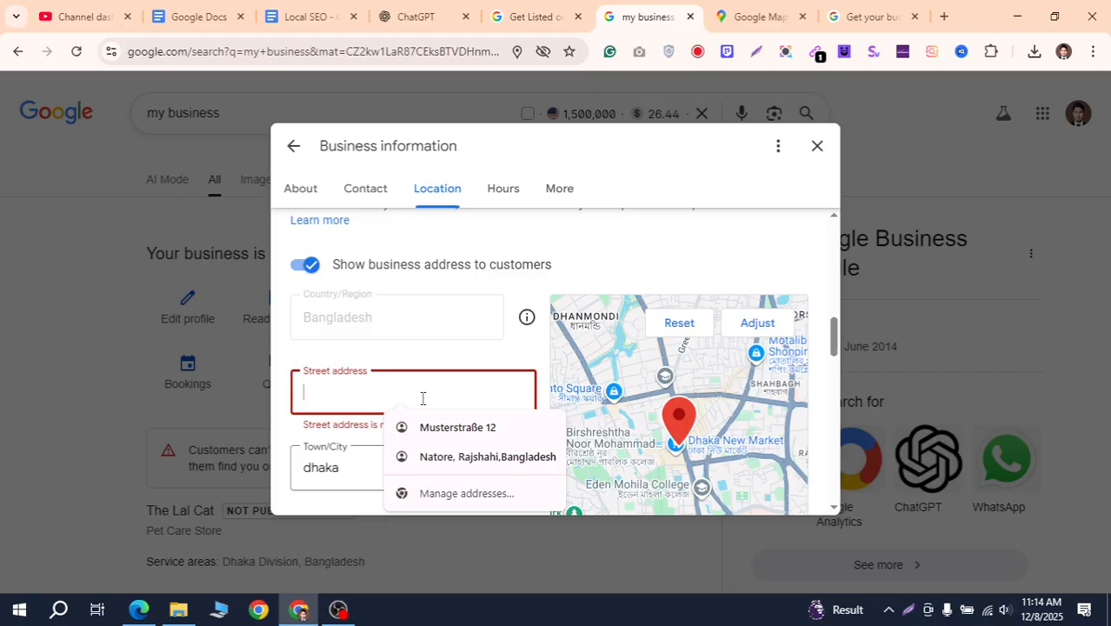
type("dhaka bangladesh")
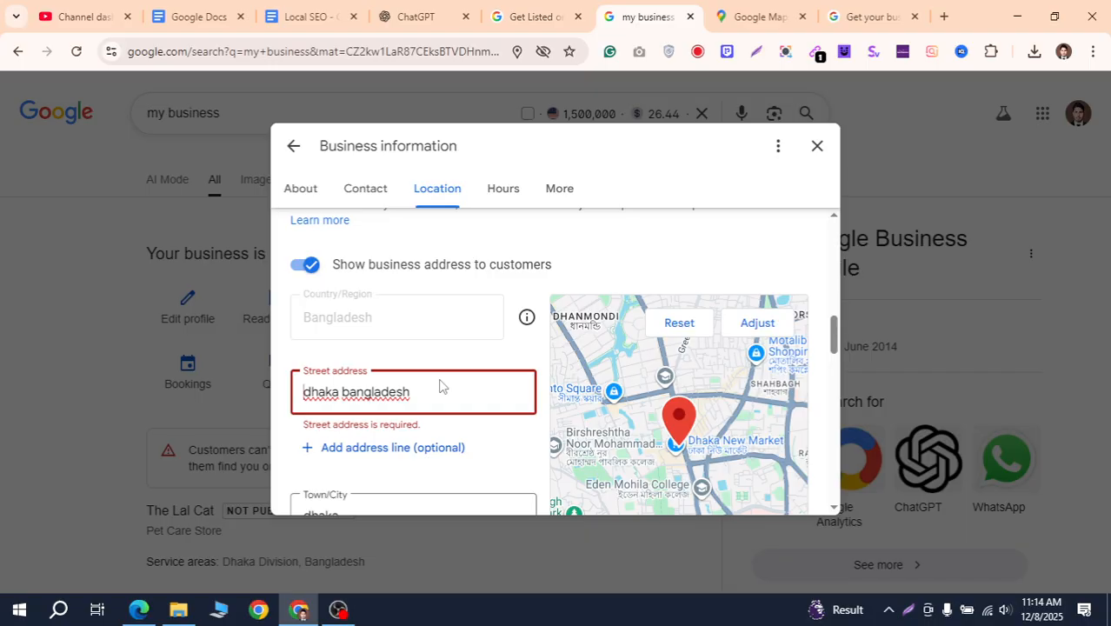
type("mirpur ,")
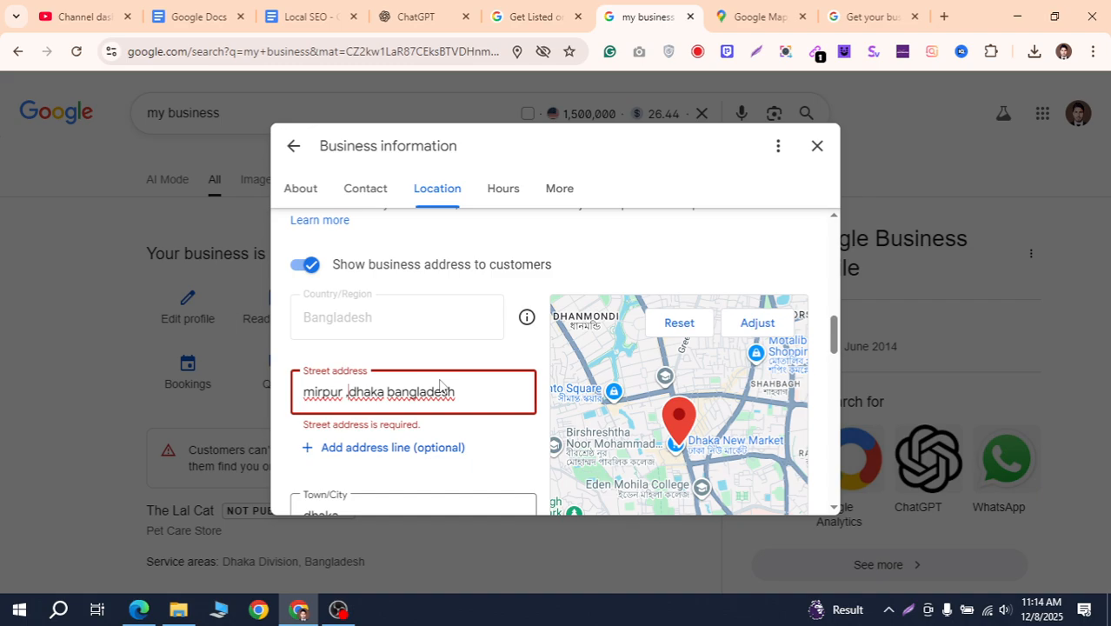
scroll(439, 386, "down", 1)
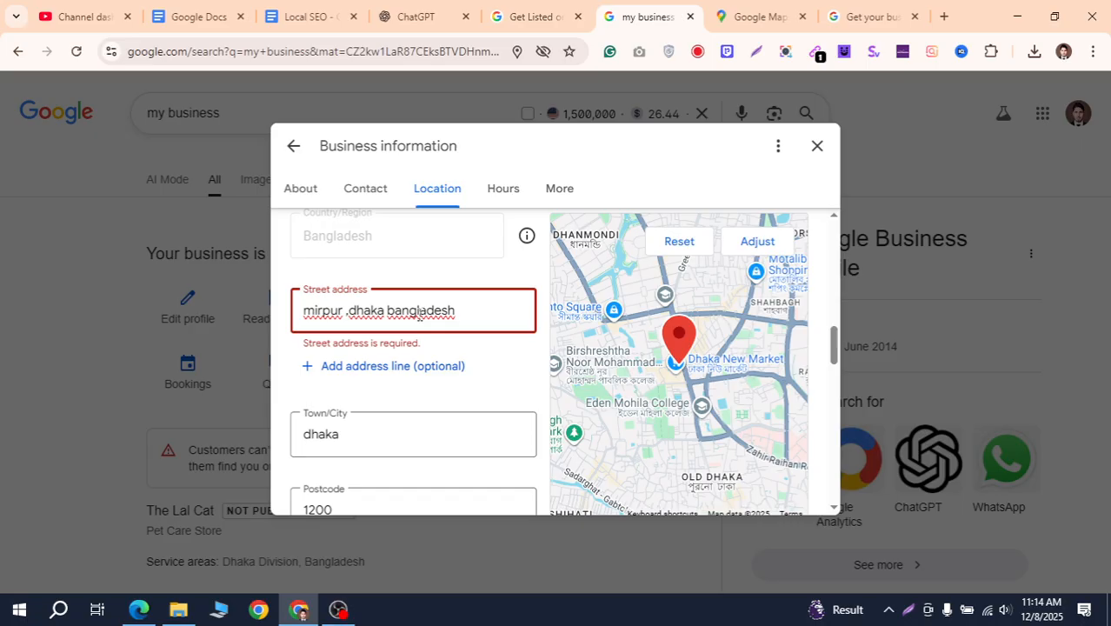
left_click_drag(455, 310, 285, 319)
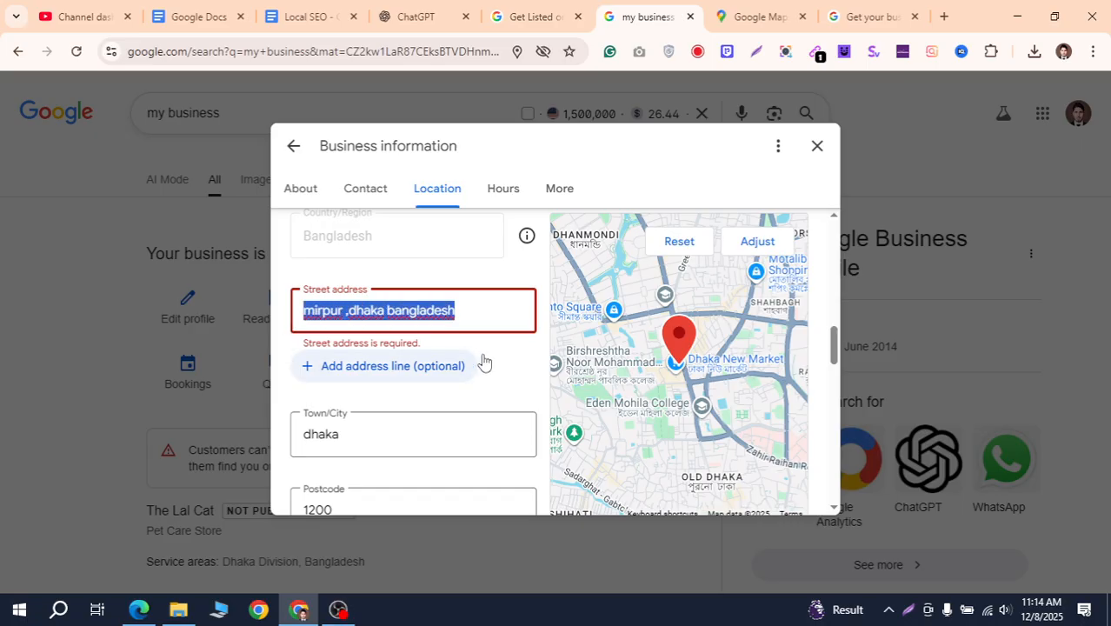
key("BackSpace")
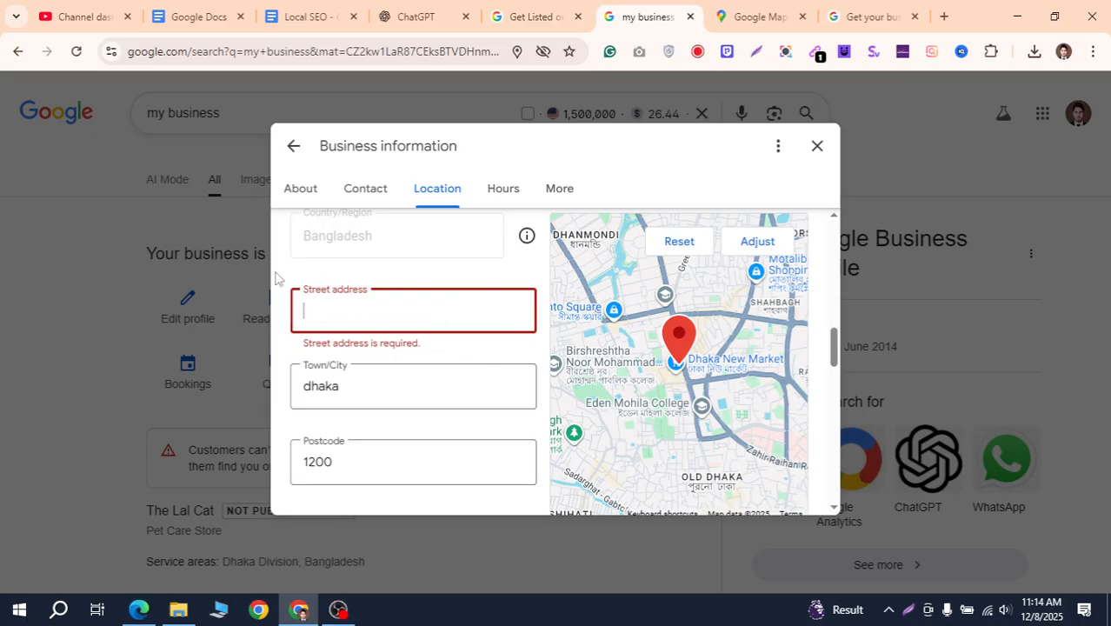
left_click(315, 386)
scroll(435, 359, "down", 1)
scroll(433, 359, "down", 2)
left_click(322, 320)
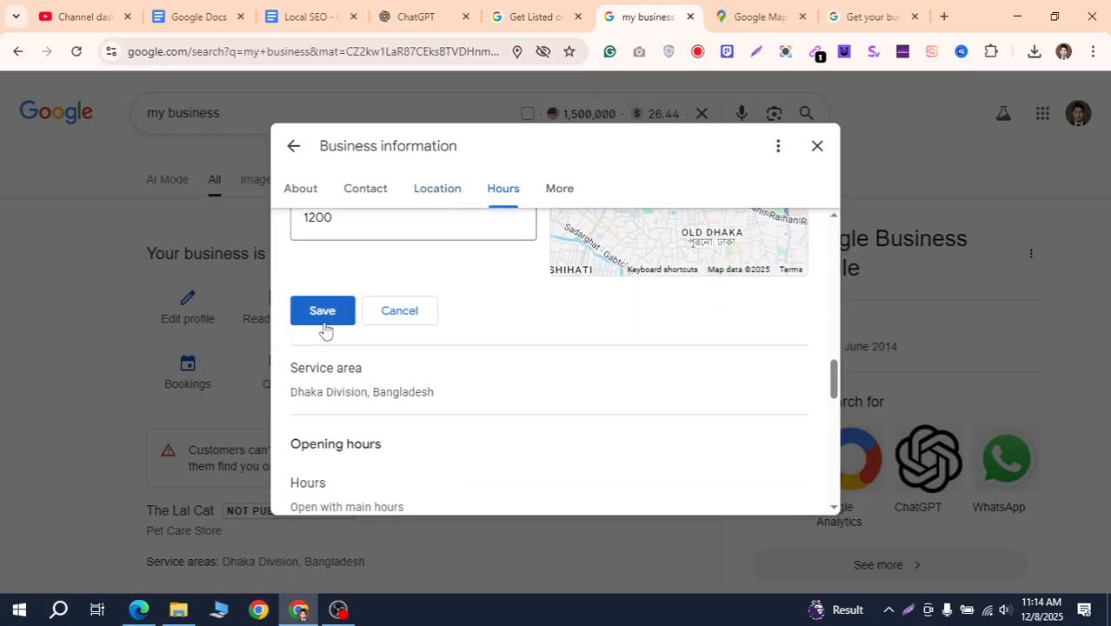
Replace the old Natore street address with Dhaka and save the location details
left_click(444, 439)
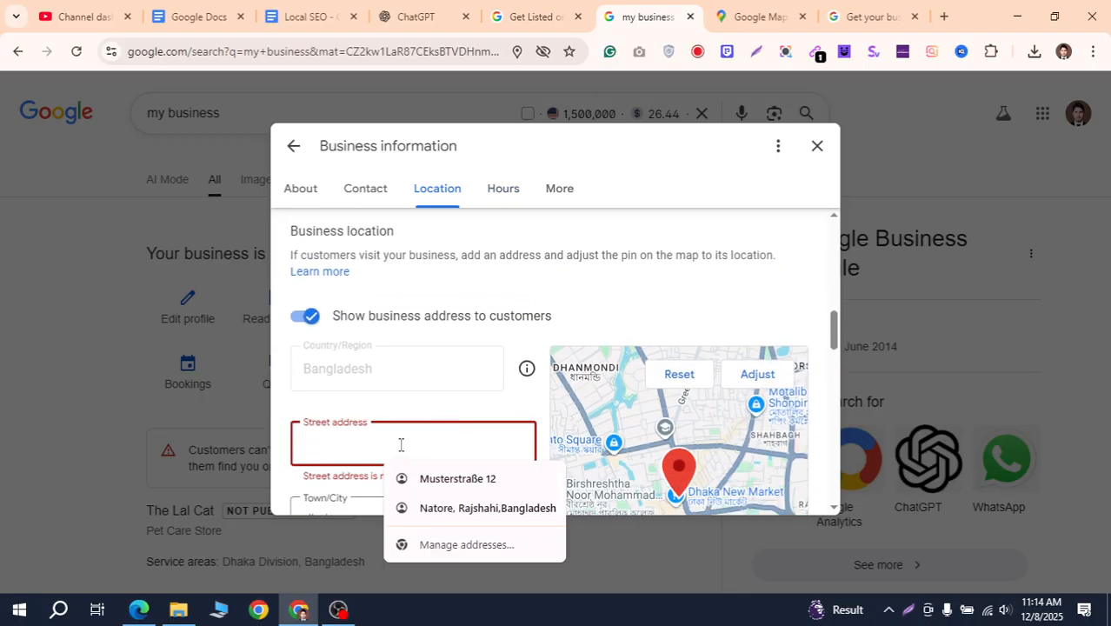
left_click(487, 508)
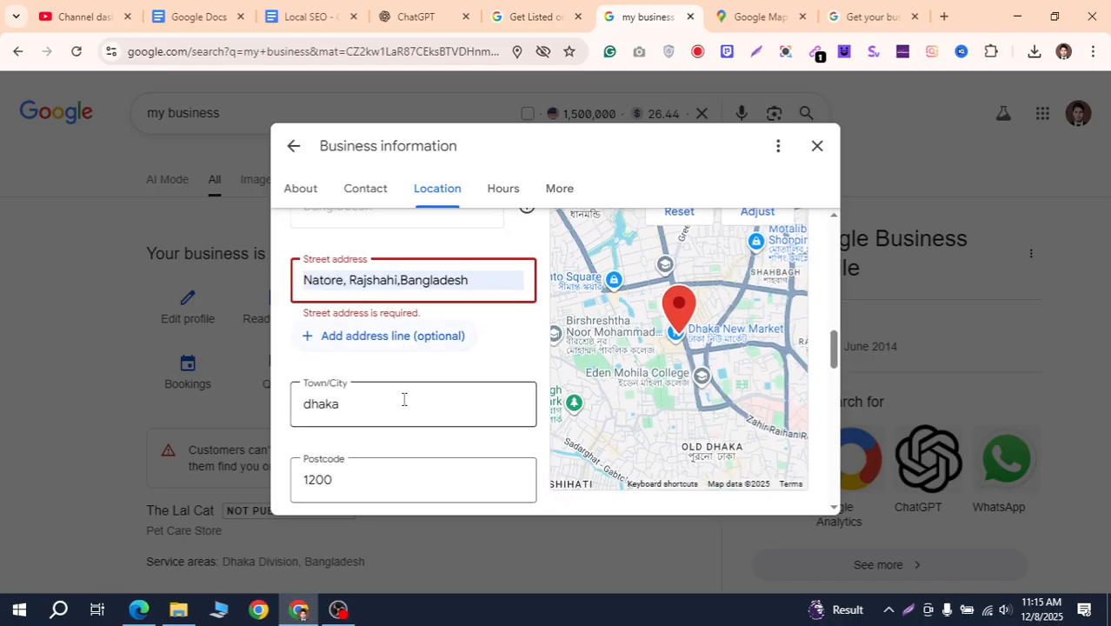
key("BackSpace")
key("BackSpace")
key("BackSpace")
key("BackSpace")
key("BackSpace")
key("BackSpace")
key("BackSpace")
key("BackSpace")
key("BackSpace")
key("BackSpace")
key("BackSpace")
key("BackSpace")
key("BackSpace")
key("BackSpace")
key("BackSpace")
key("BackSpace")
key("BackSpace")
key("BackSpace")
key("BackSpace")
key("BackSpace")
key("BackSpace")
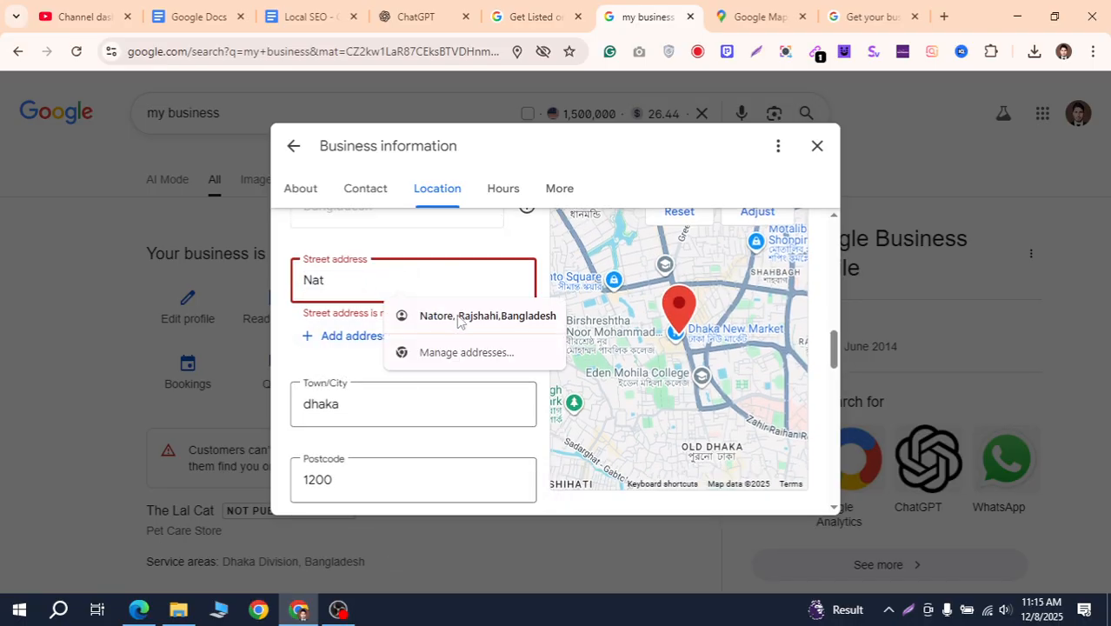
type("Dhaka")
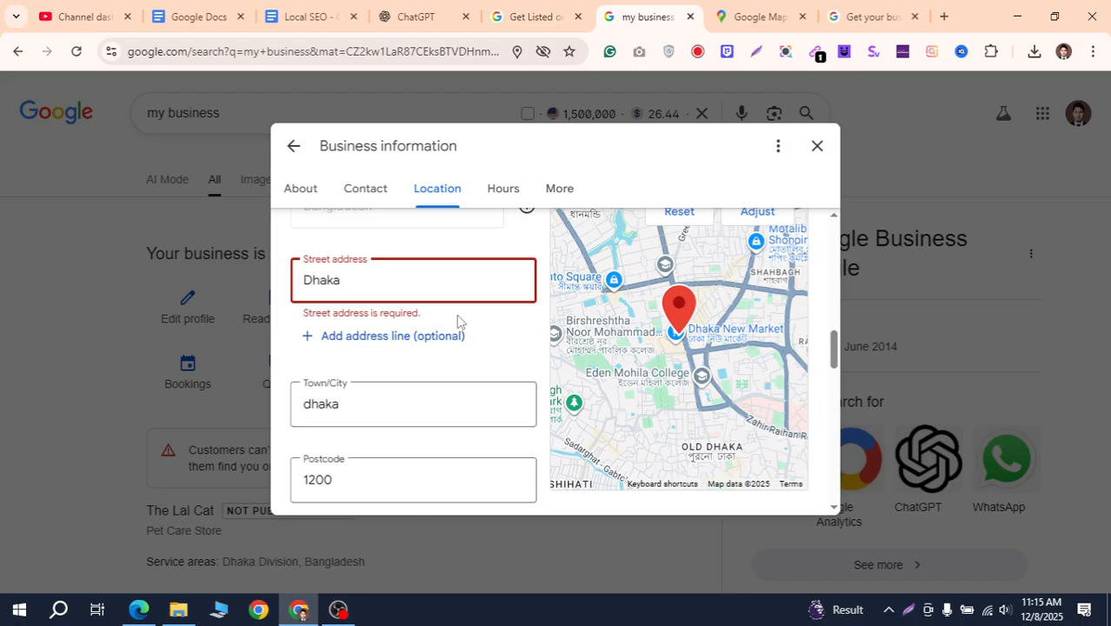
scroll(453, 383, "down", 2)
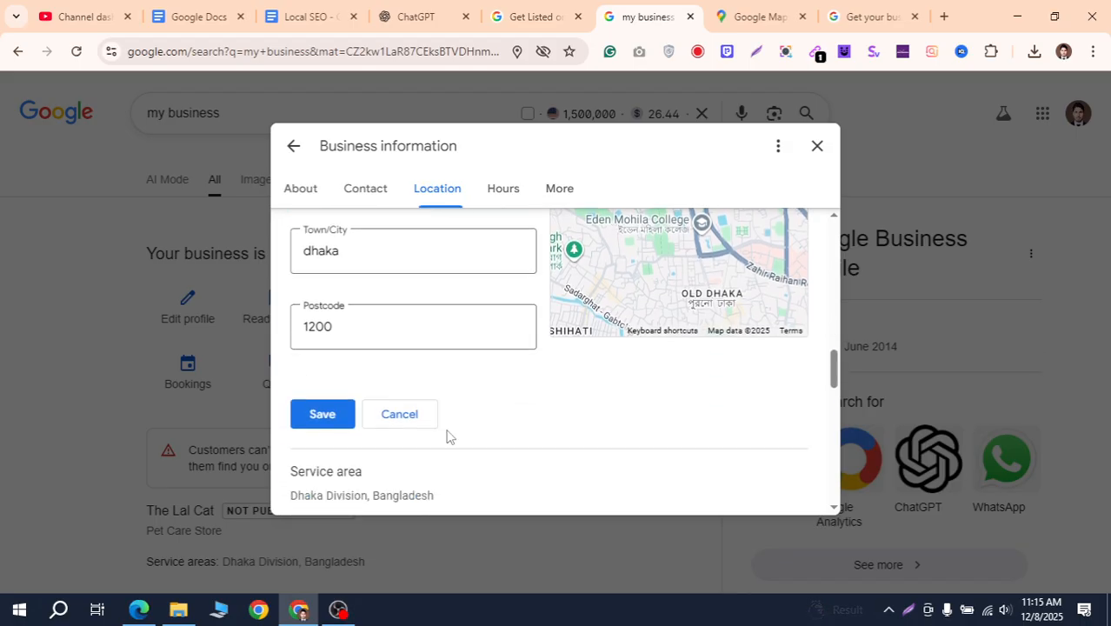
left_click(340, 414)
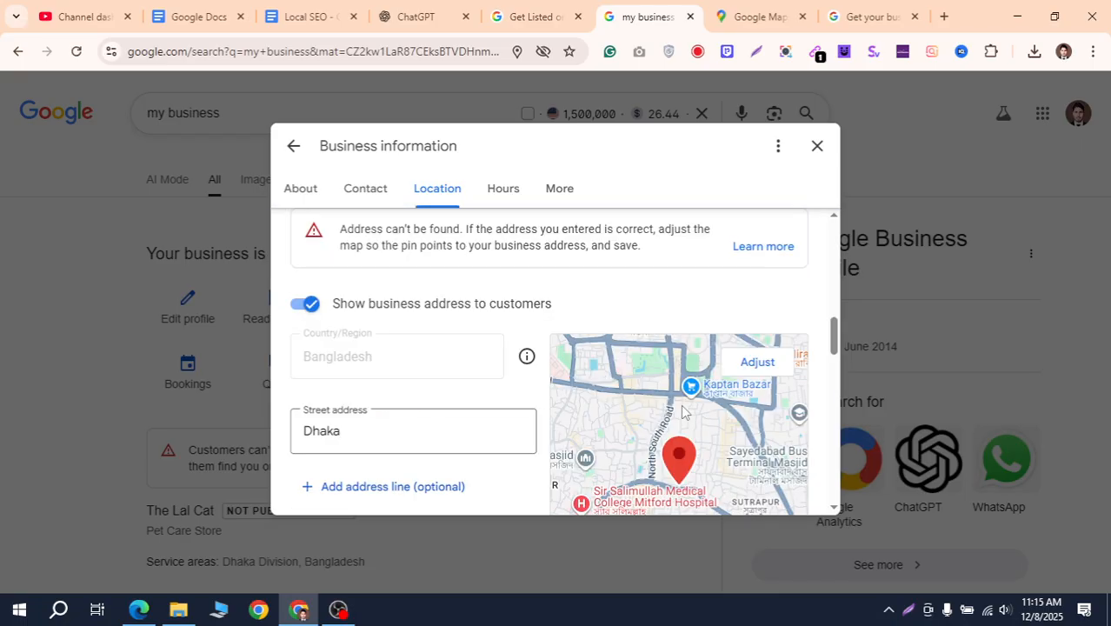
scroll(543, 369, "down", 6)
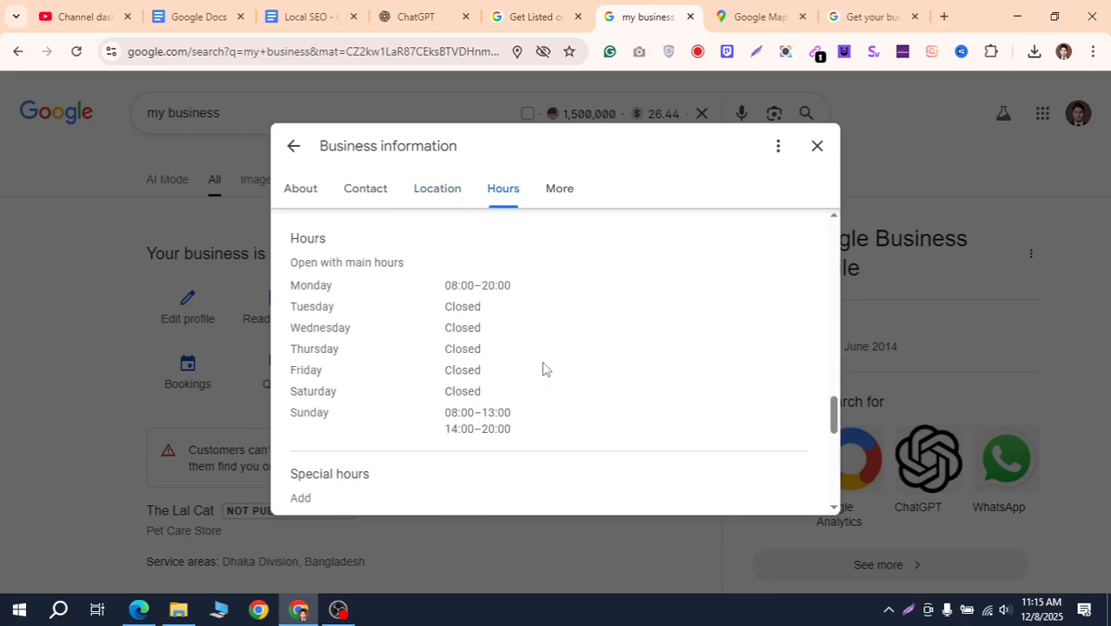
scroll(544, 369, "up", 5)
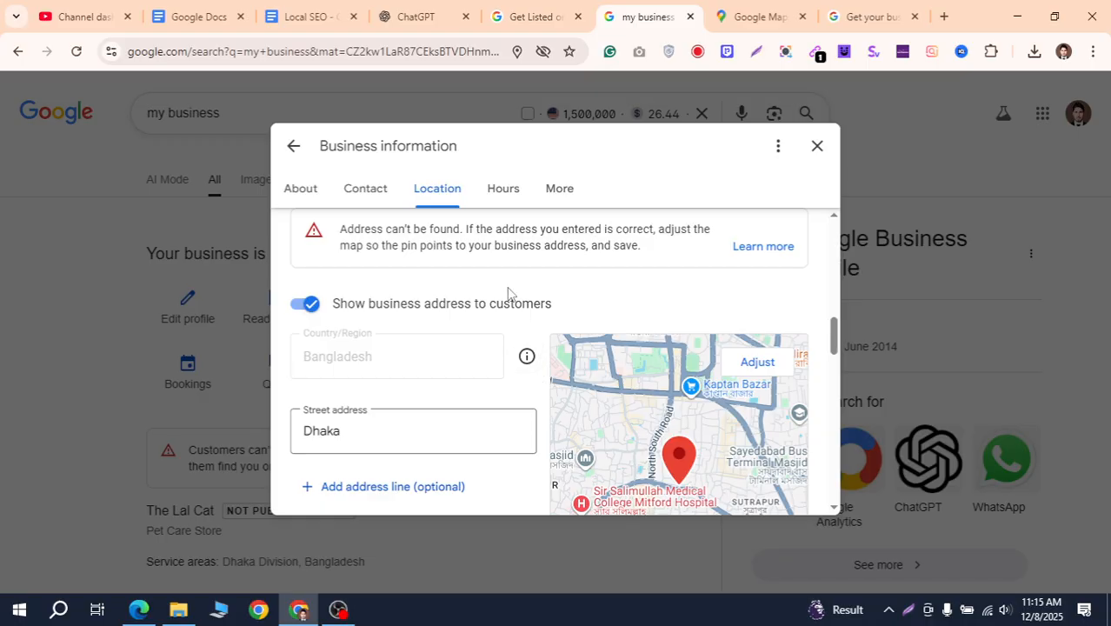
scroll(509, 293, "down", 2)
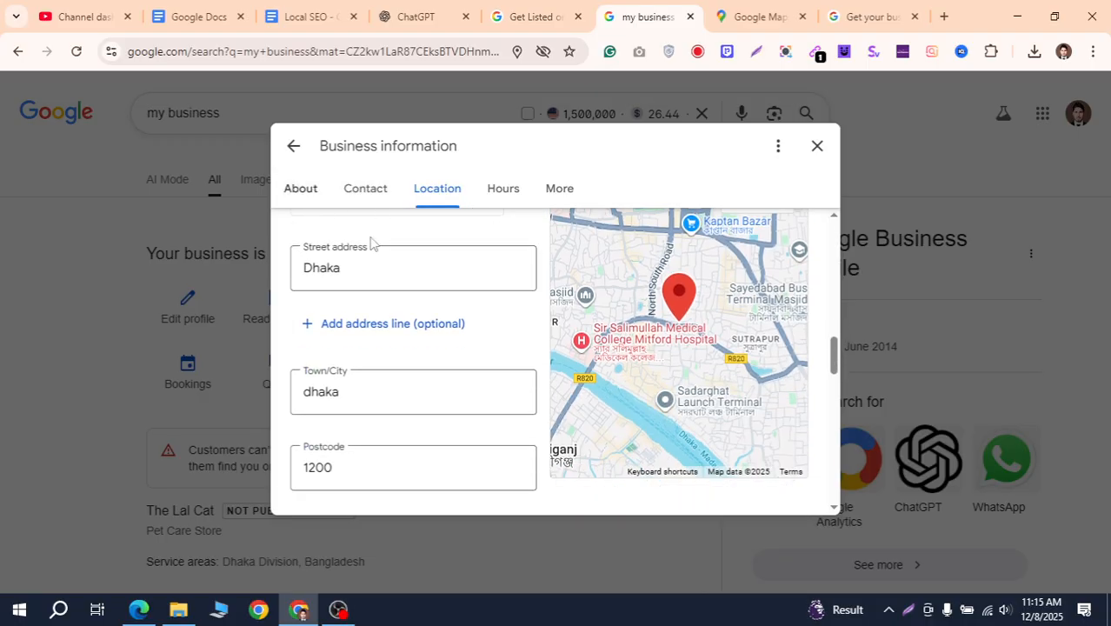
scroll(454, 297, "down", 4)
scroll(573, 307, "down", 2)
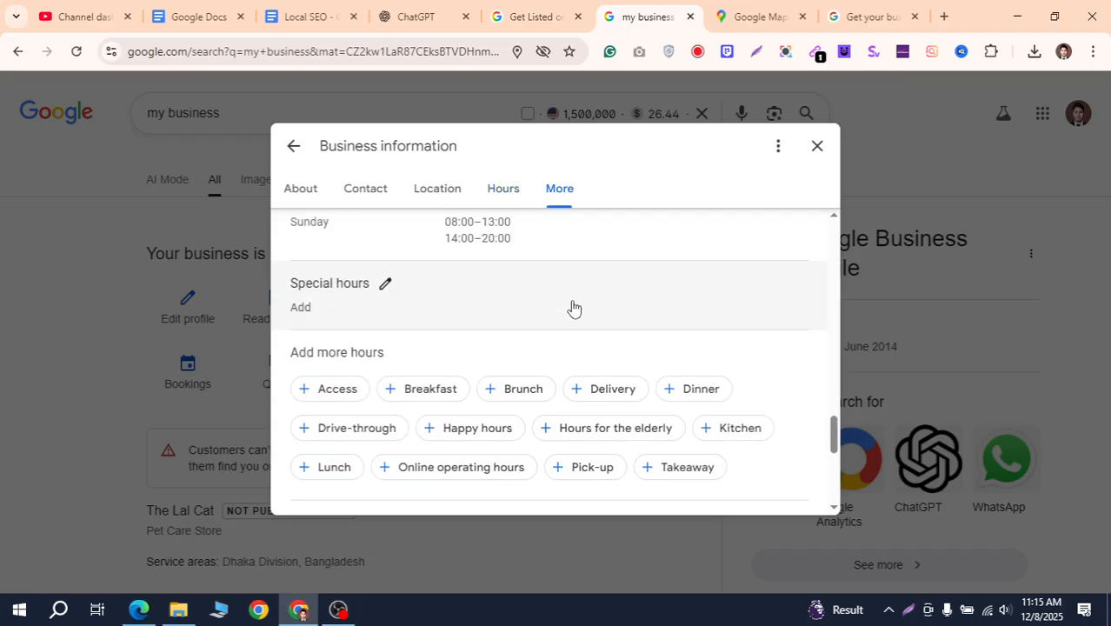
scroll(553, 278, "up", 2)
scroll(614, 299, "down", 1)
scroll(614, 300, "down", 2)
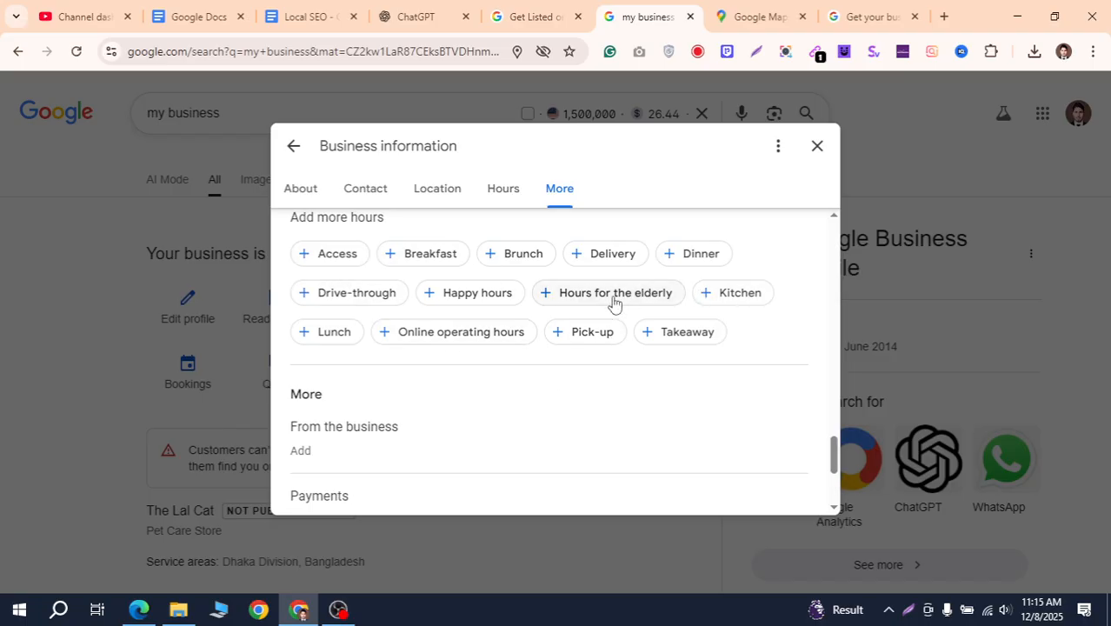
scroll(614, 321, "up", 2)
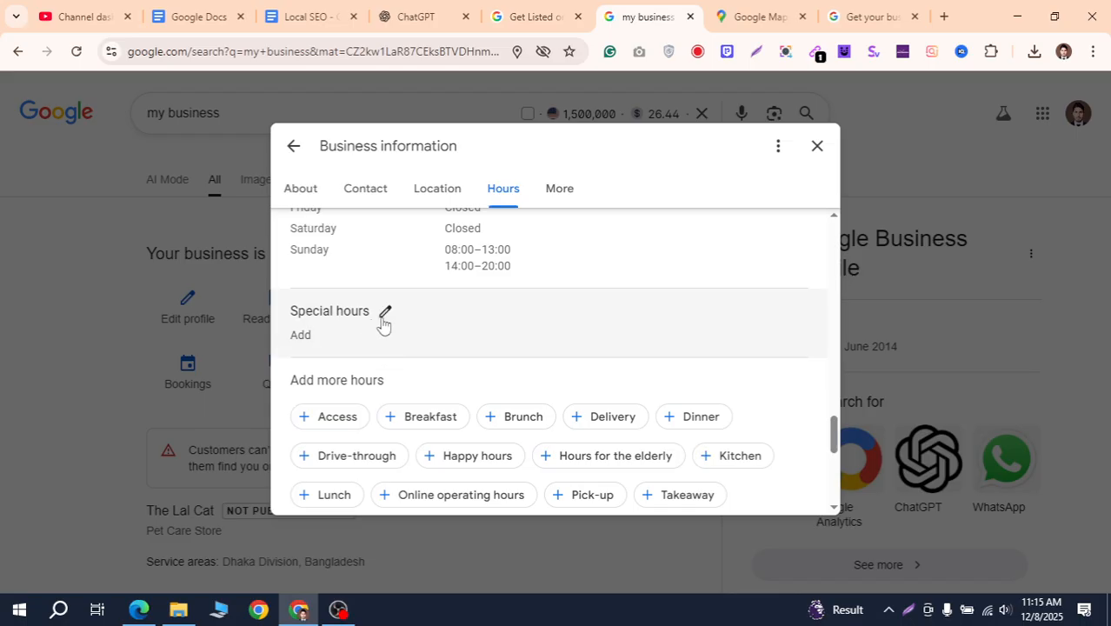
scroll(383, 324, "down", 3)
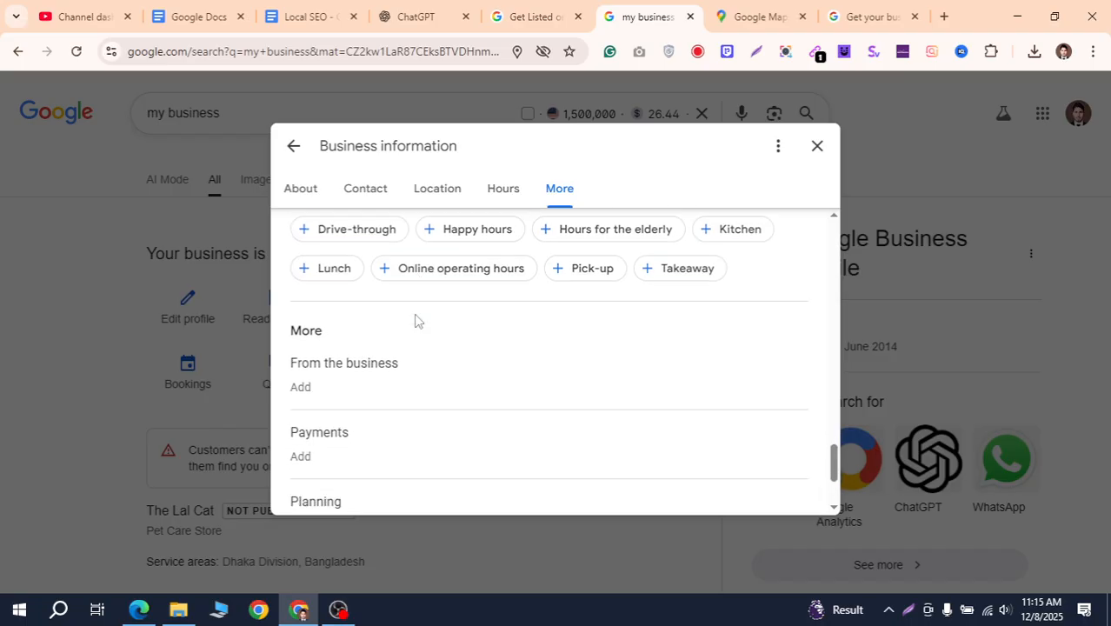
scroll(347, 361, "up", 1)
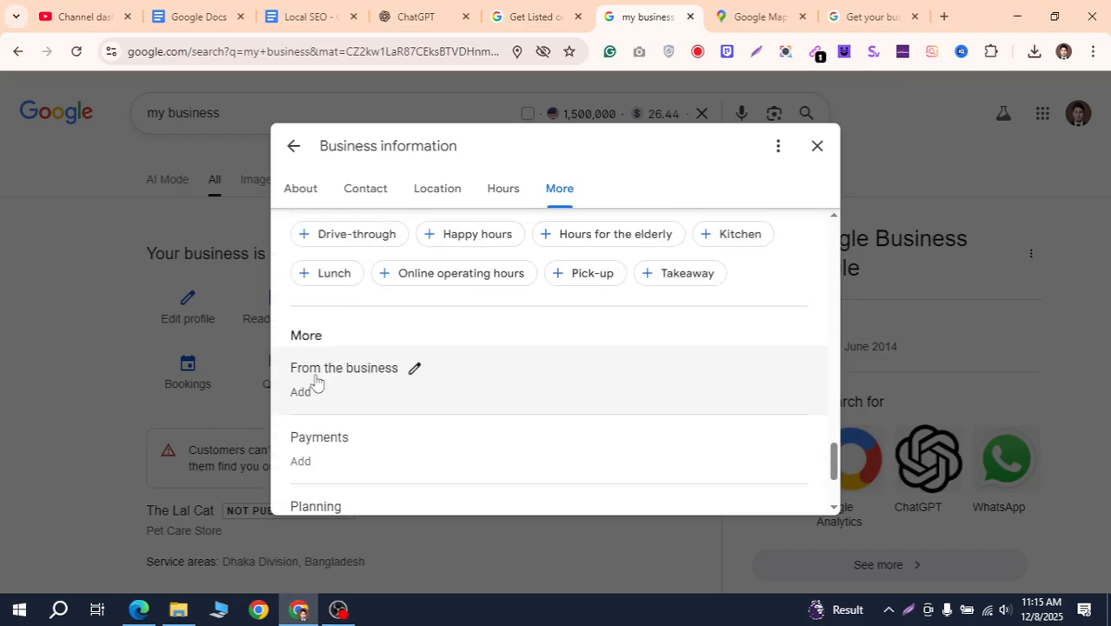
scroll(405, 378, "down", 1)
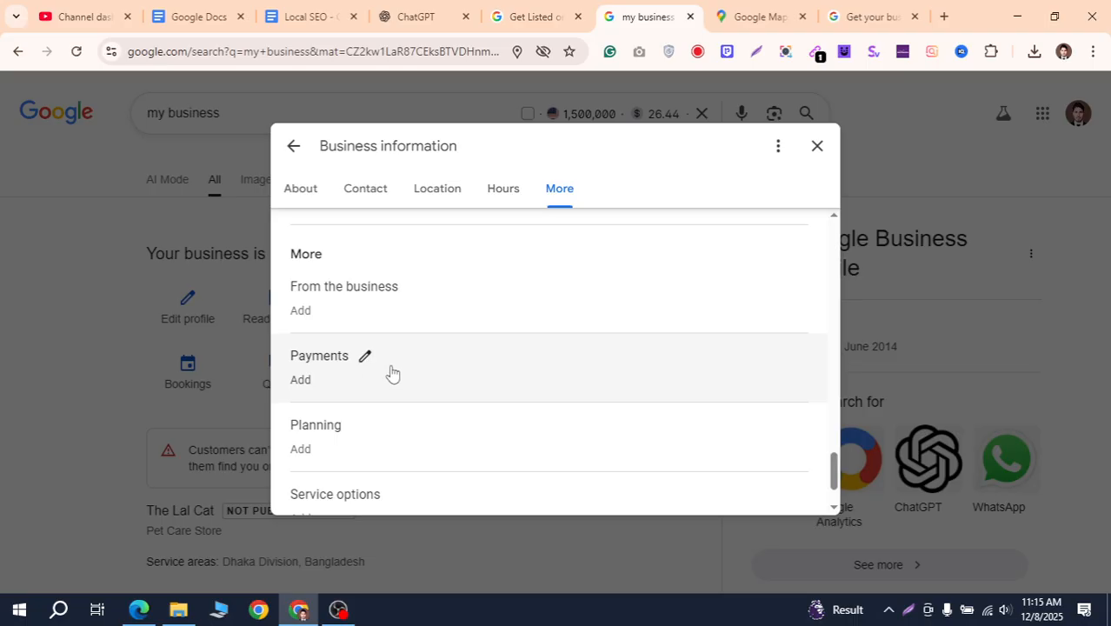
scroll(390, 372, "down", 1)
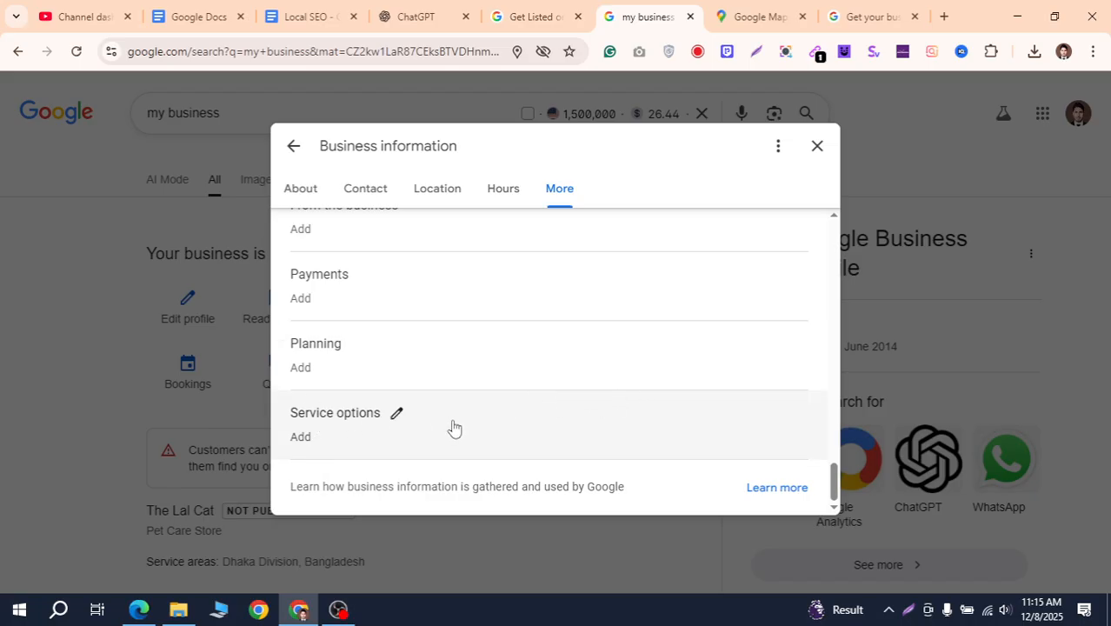
scroll(444, 429, "up", 10)
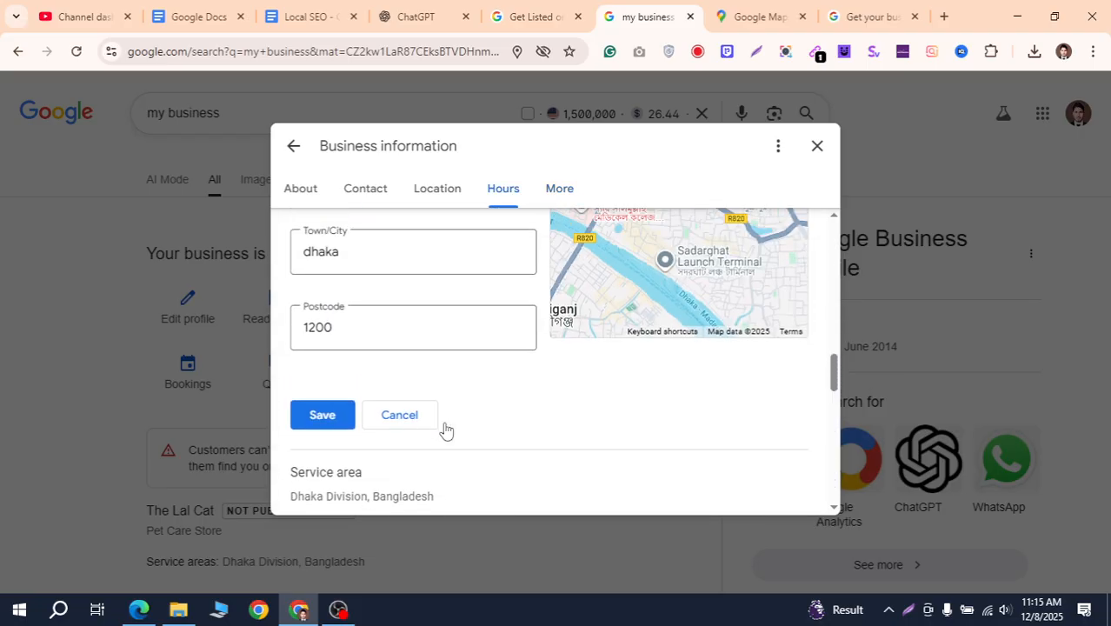
scroll(444, 430, "up", 10)
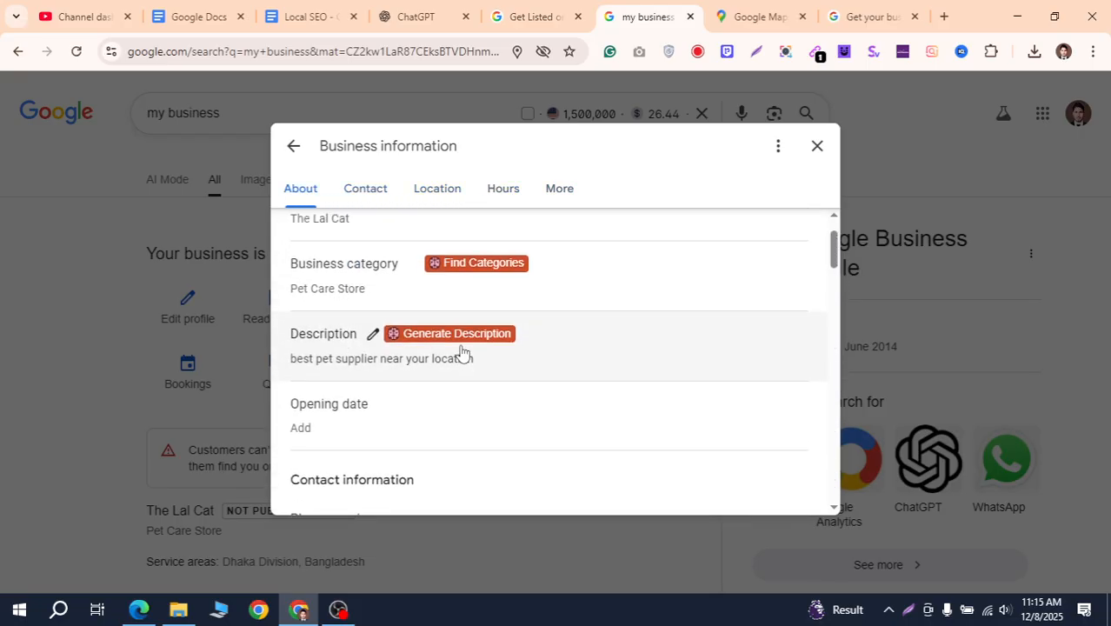
scroll(461, 352, "up", 2)
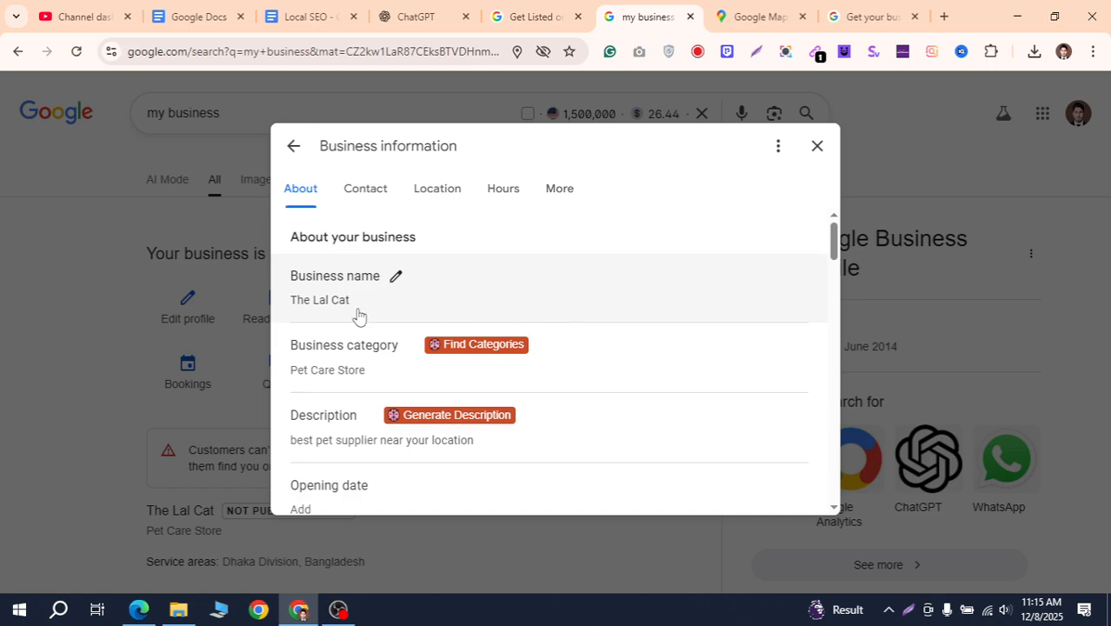
Launch GMB Everywhere's Find Categories for the business category, then return to the 'my business' tab
left_click(510, 359)
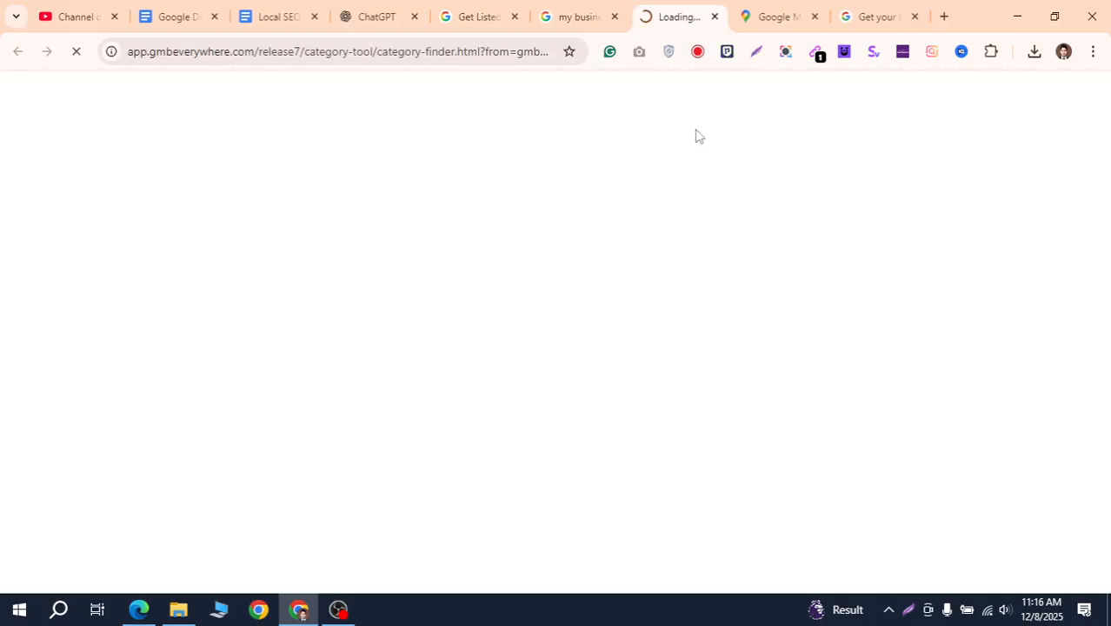
left_click(570, 19)
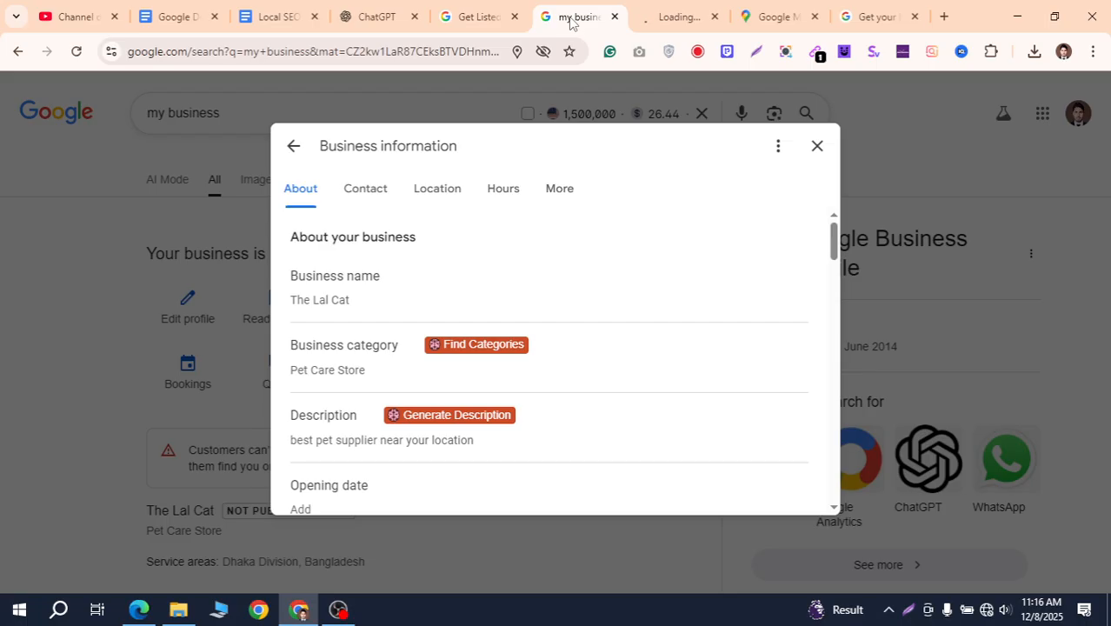
Decline saving the address and close the GMB Everywhere category finder's sign-up tab
left_click(678, 16)
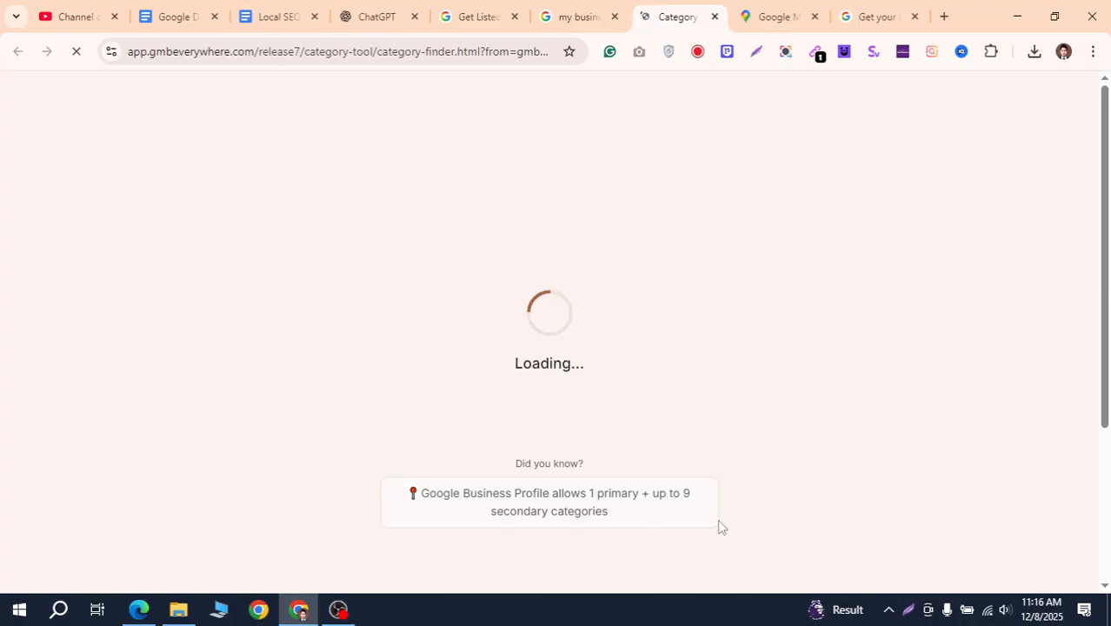
left_click(564, 19)
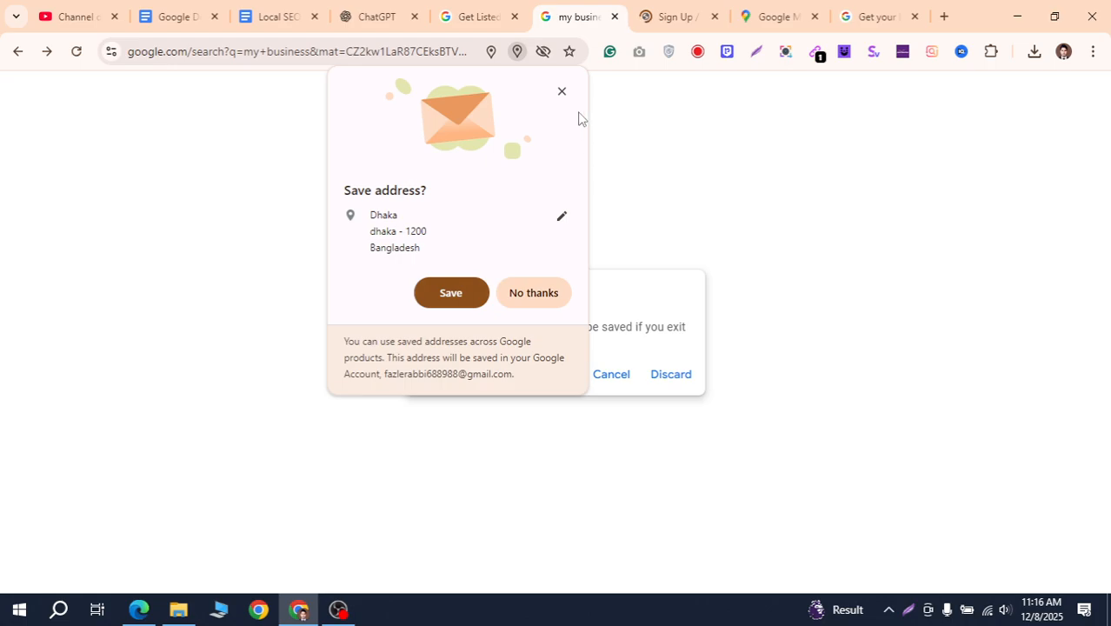
left_click(534, 293)
left_click(687, 17)
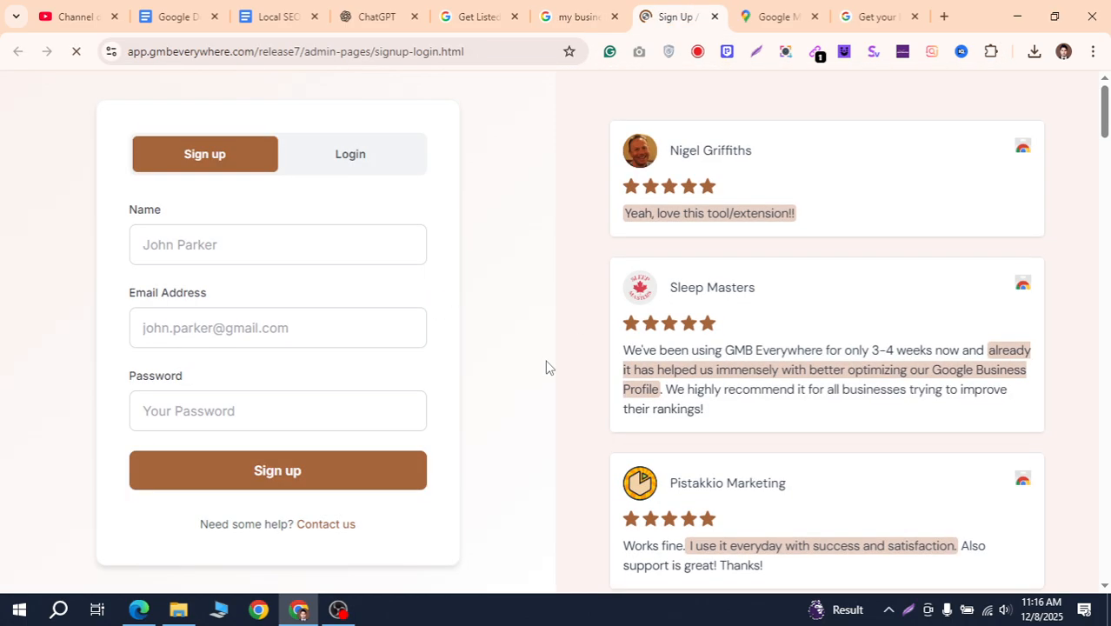
left_click(715, 17)
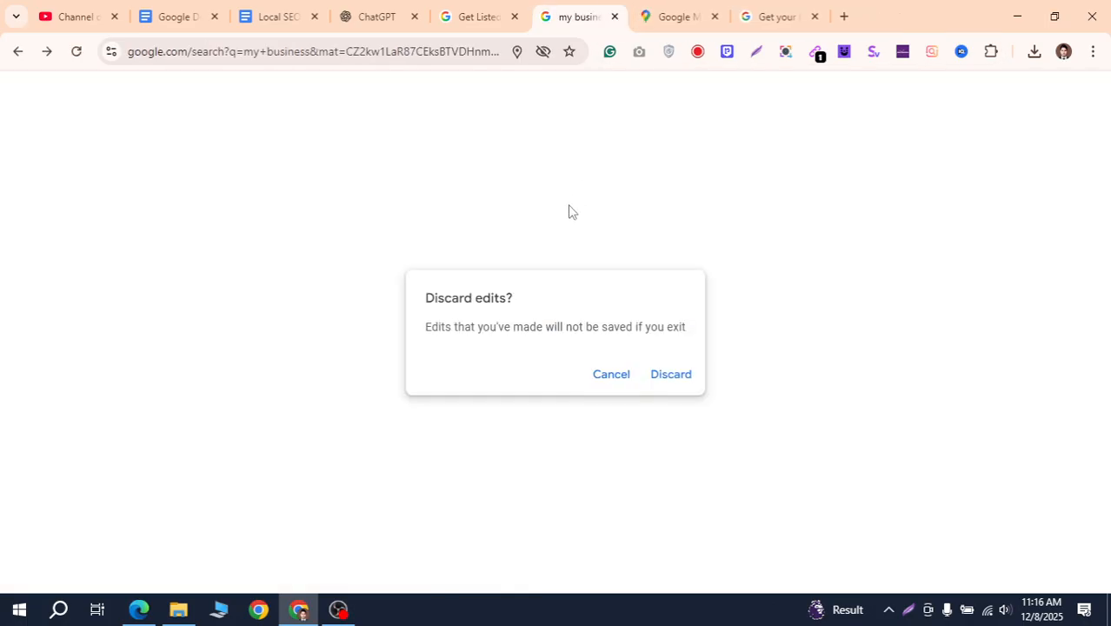
Close the leftover business search, Business Profile landing and Google Maps tabs
left_click(535, 17)
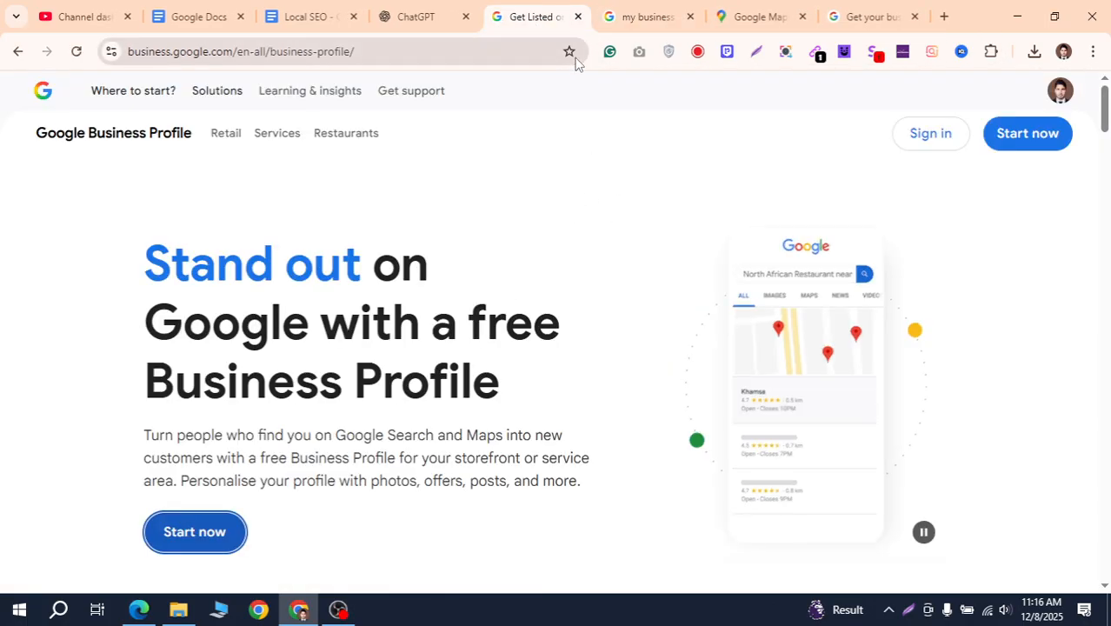
left_click(650, 15)
left_click(690, 17)
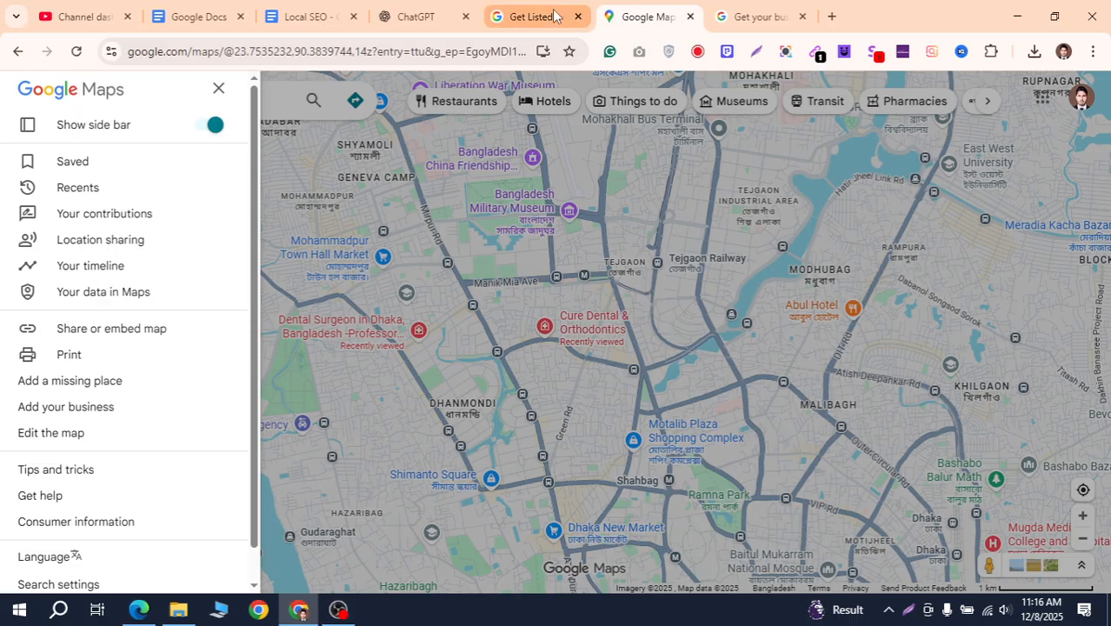
left_click(567, 19)
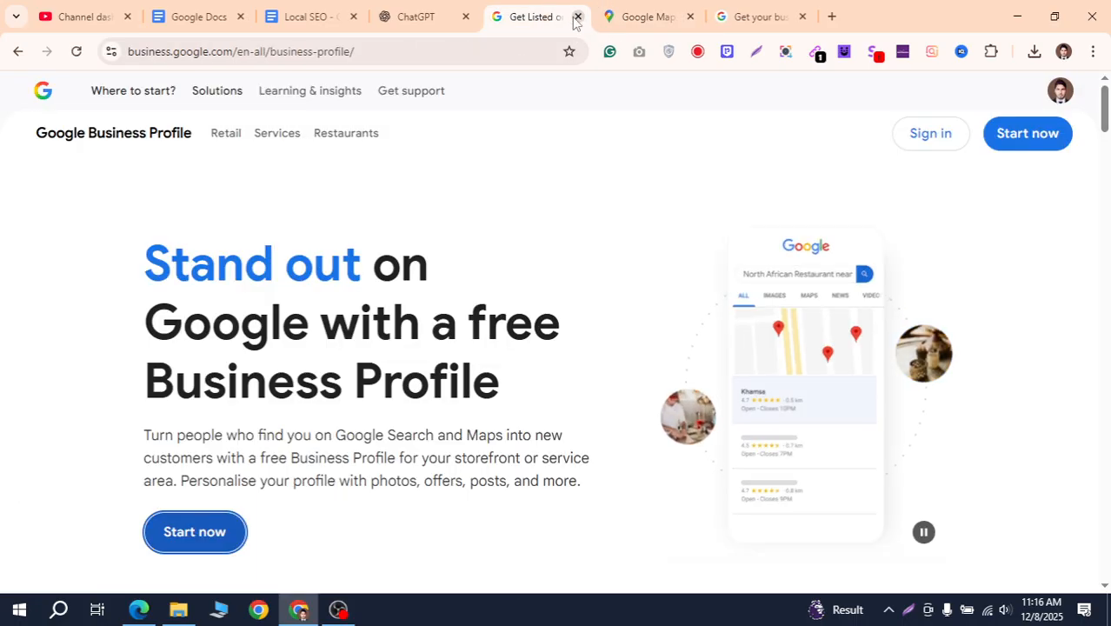
left_click(578, 17)
left_click(577, 16)
Open a fresh new tab and reload the business creation page
left_click(608, 17)
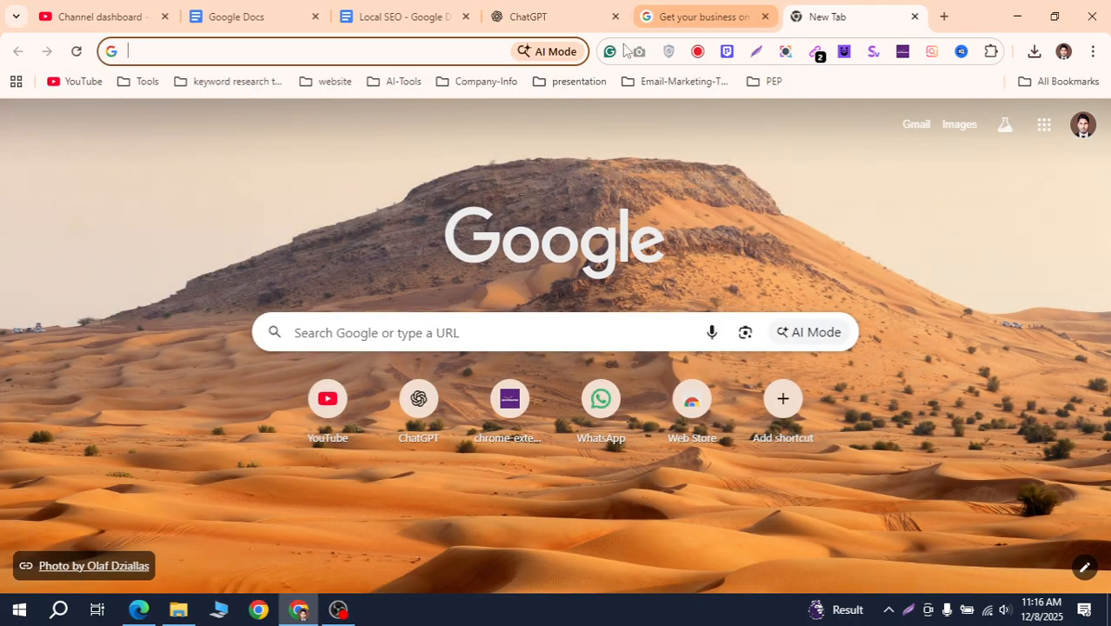
left_click(651, 16)
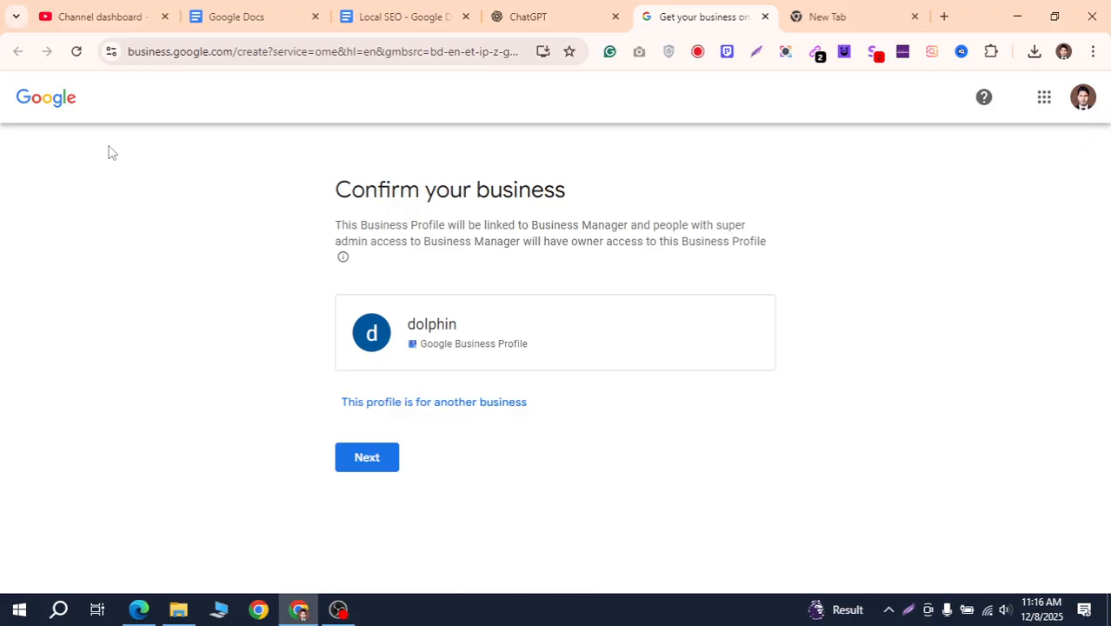
left_click(76, 56)
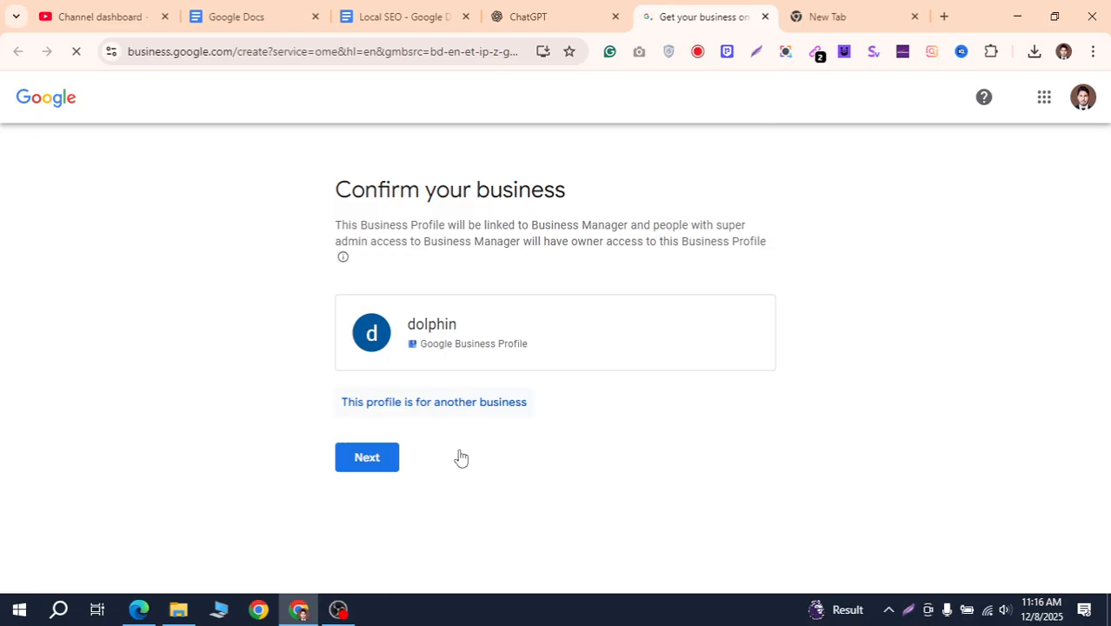
Close the creation page and search Google for 'google business profile'
left_click(765, 18)
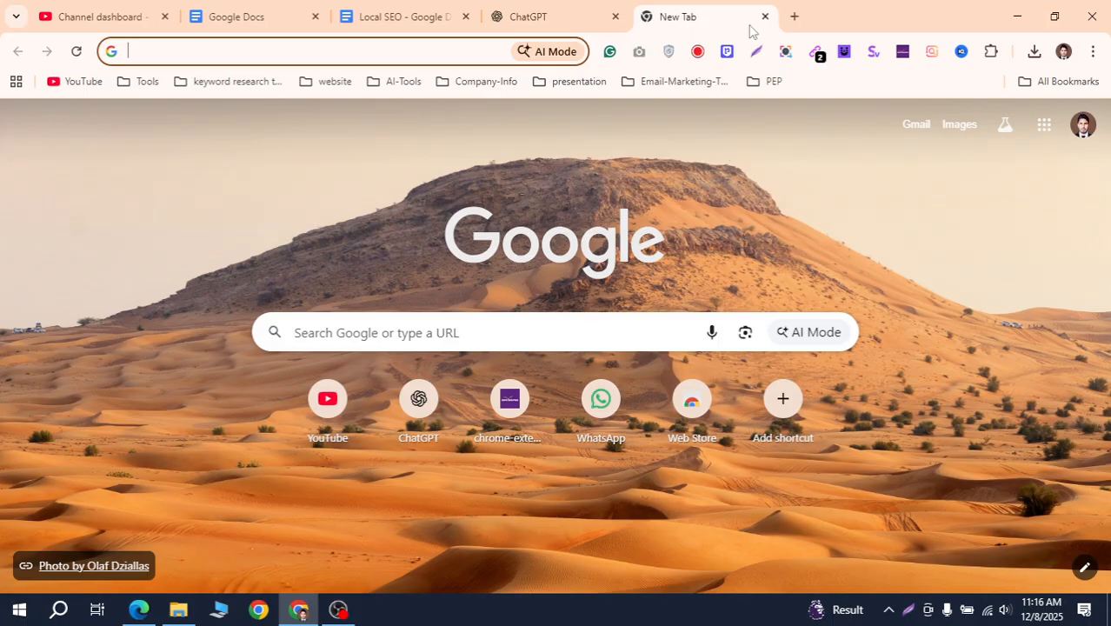
type("goo")
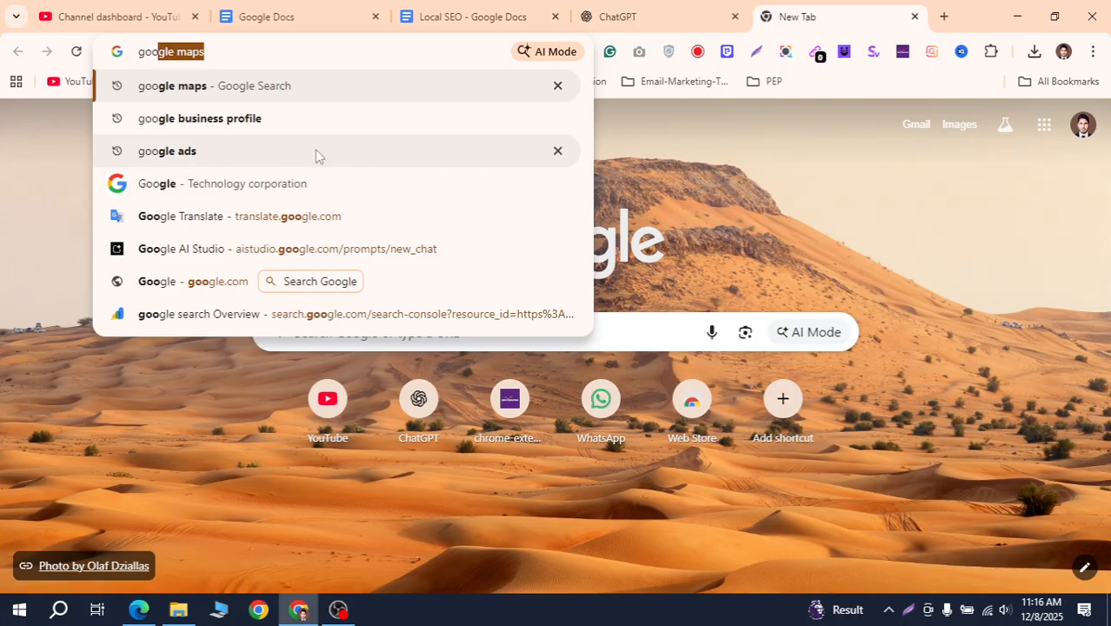
key("Down")
key("Return")
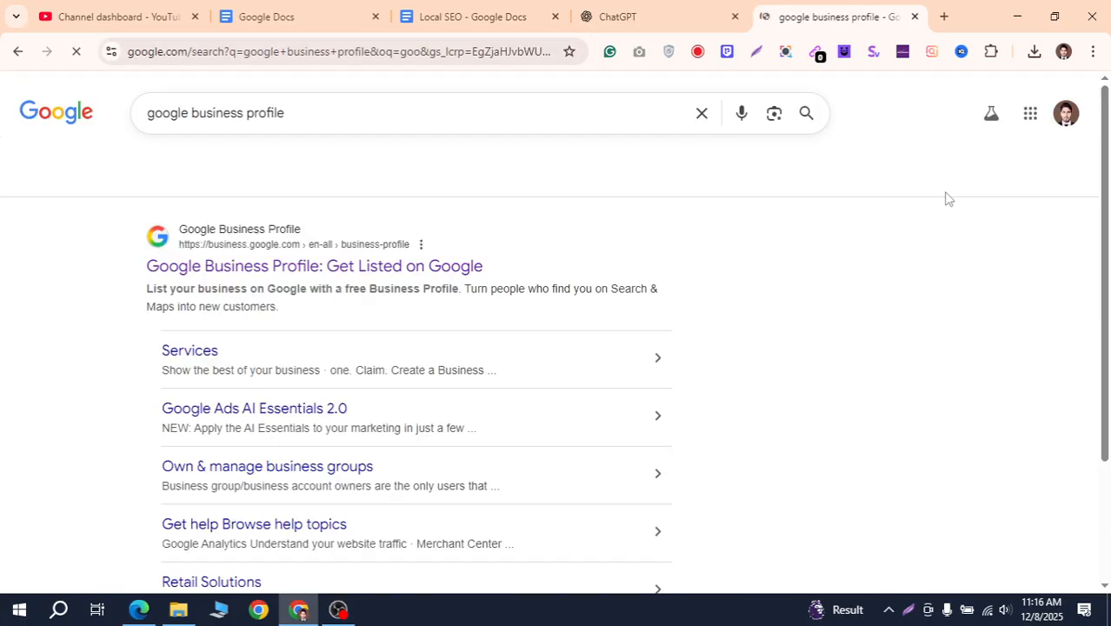
Open the official Google Business Profile page and choose Start now to create a profile
left_click(461, 275)
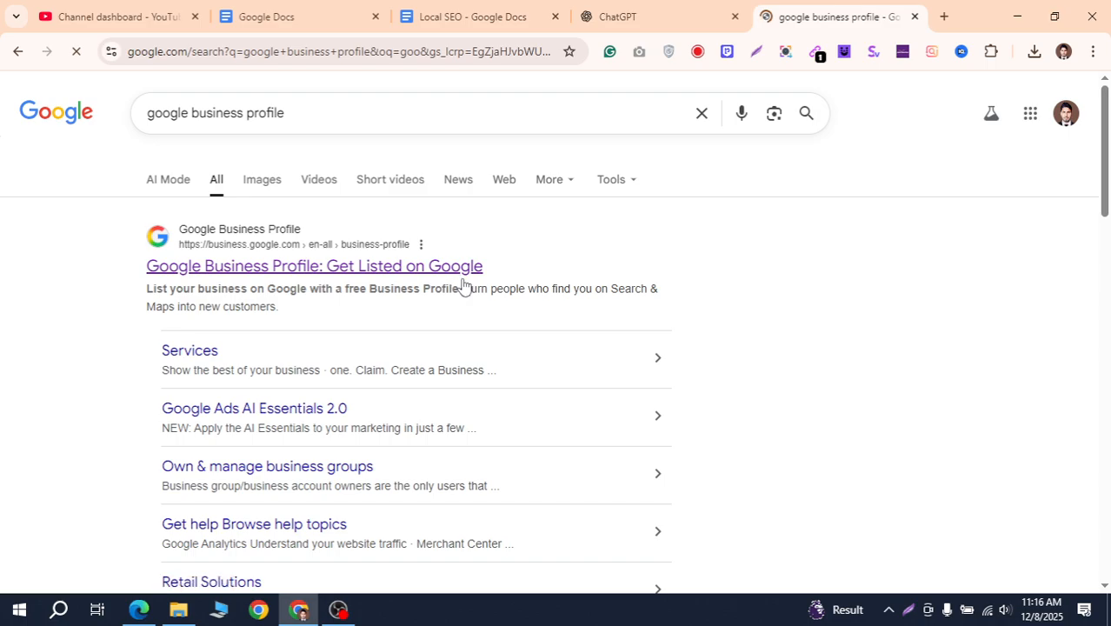
scroll(625, 345, "down", 2)
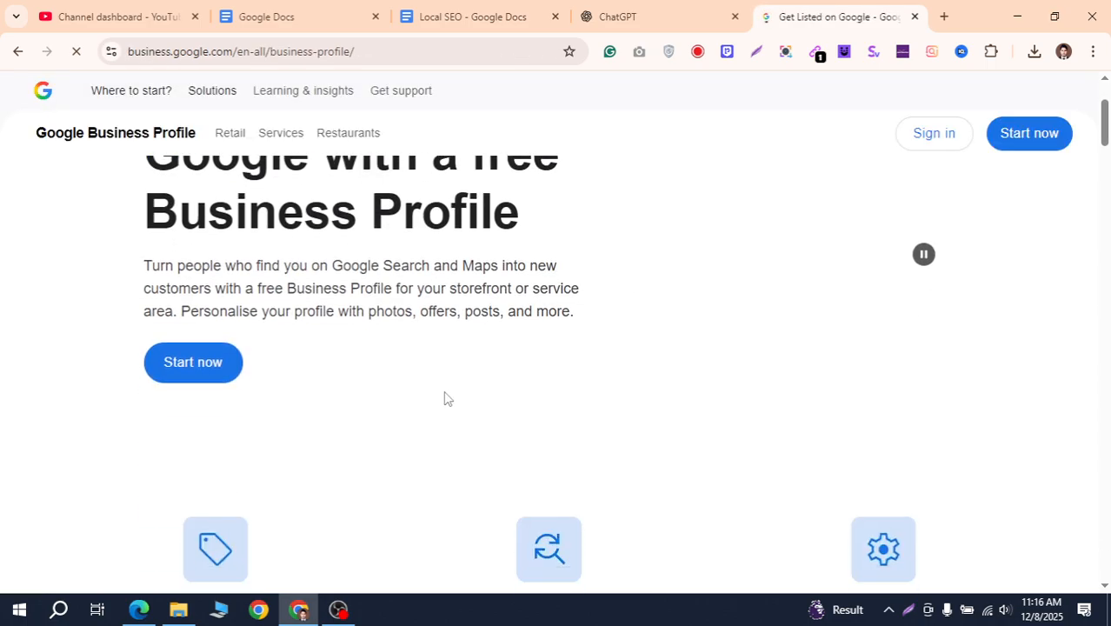
scroll(447, 397, "up", 2)
scroll(863, 296, "down", 1)
scroll(969, 294, "down", 3)
scroll(967, 292, "up", 4)
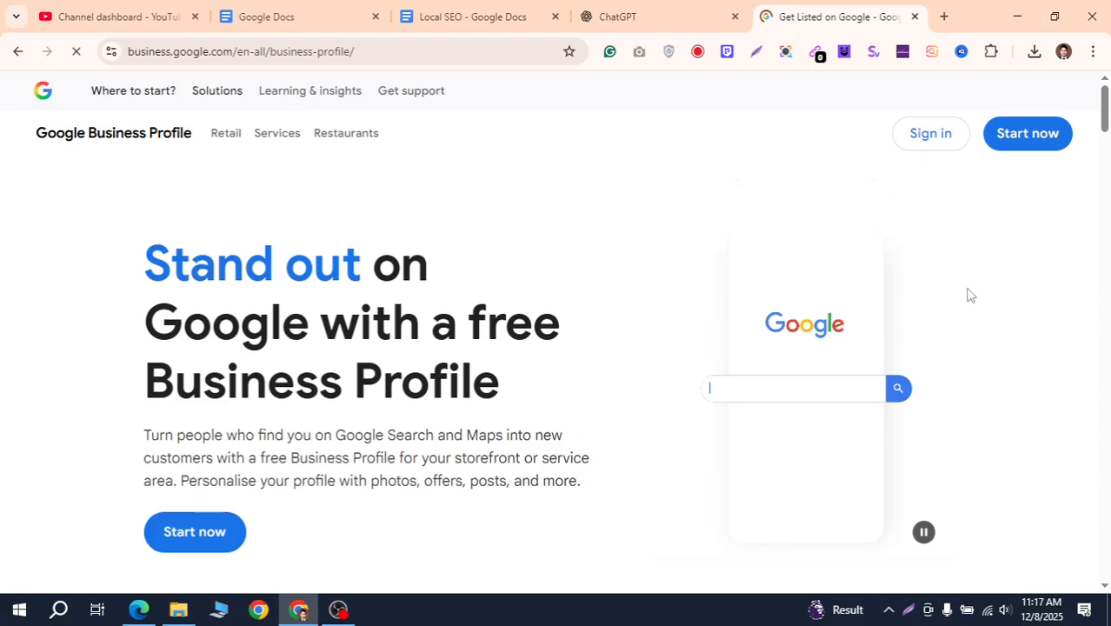
left_click(1028, 122)
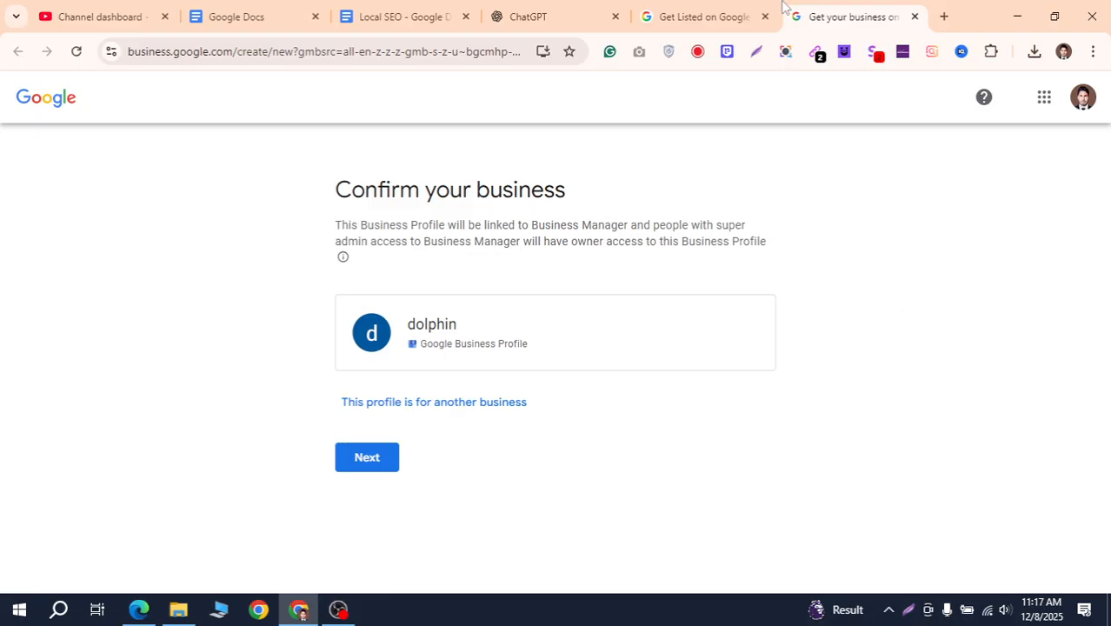
left_click(1083, 97)
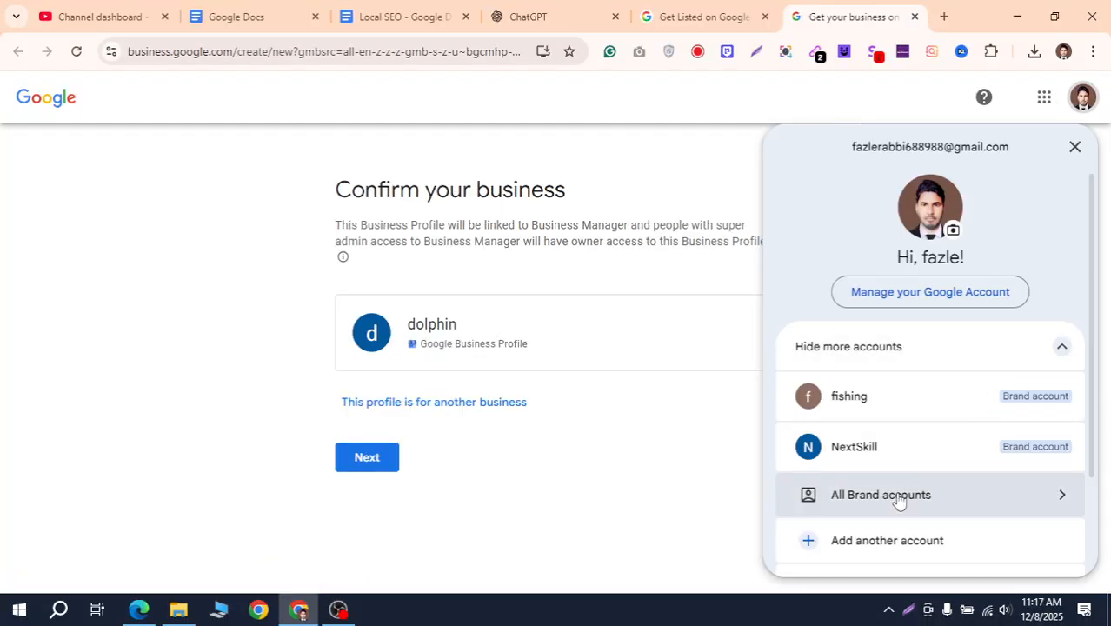
Open the full list of Brand Accounts from the account menu
left_click(1029, 510)
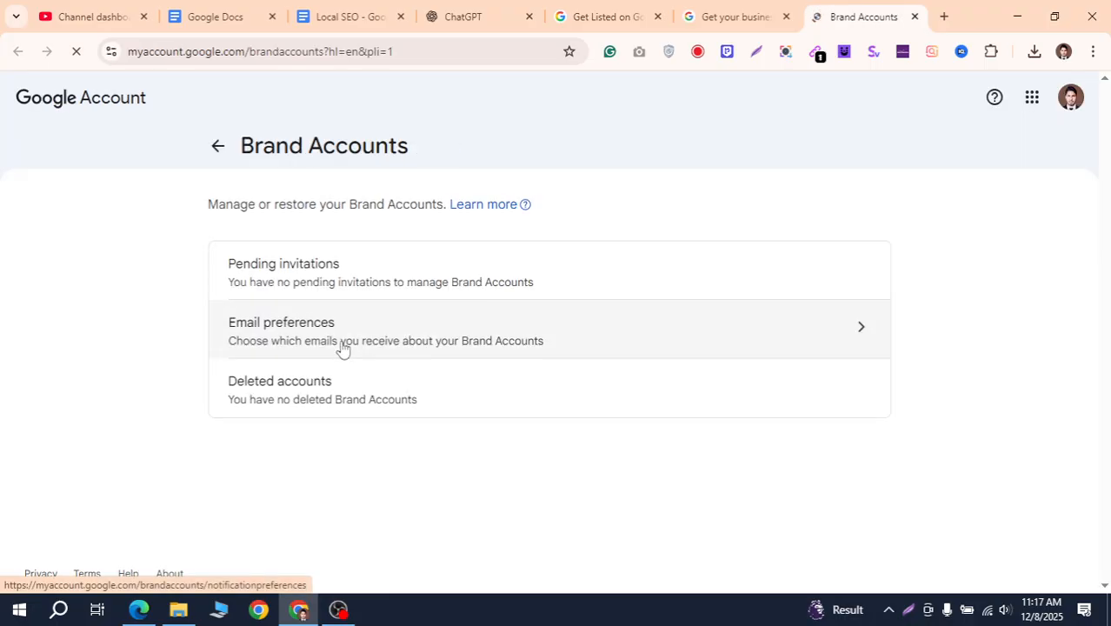
scroll(368, 393, "down", 2)
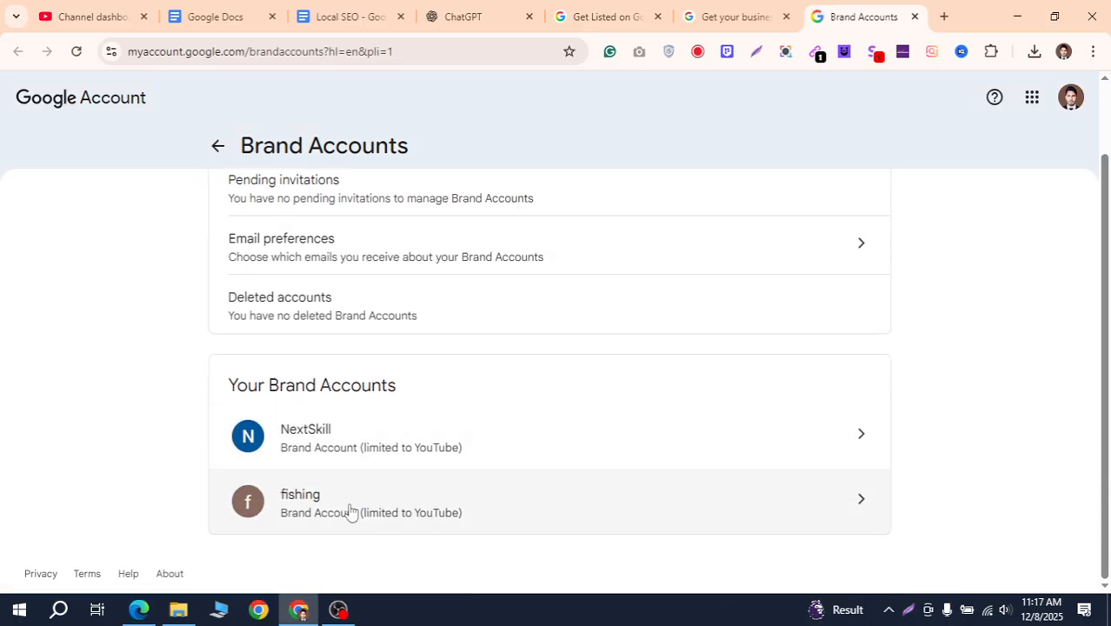
scroll(349, 511, "up", 2)
Return to the Get Listed on Google page and start a new business profile again
left_click(712, 12)
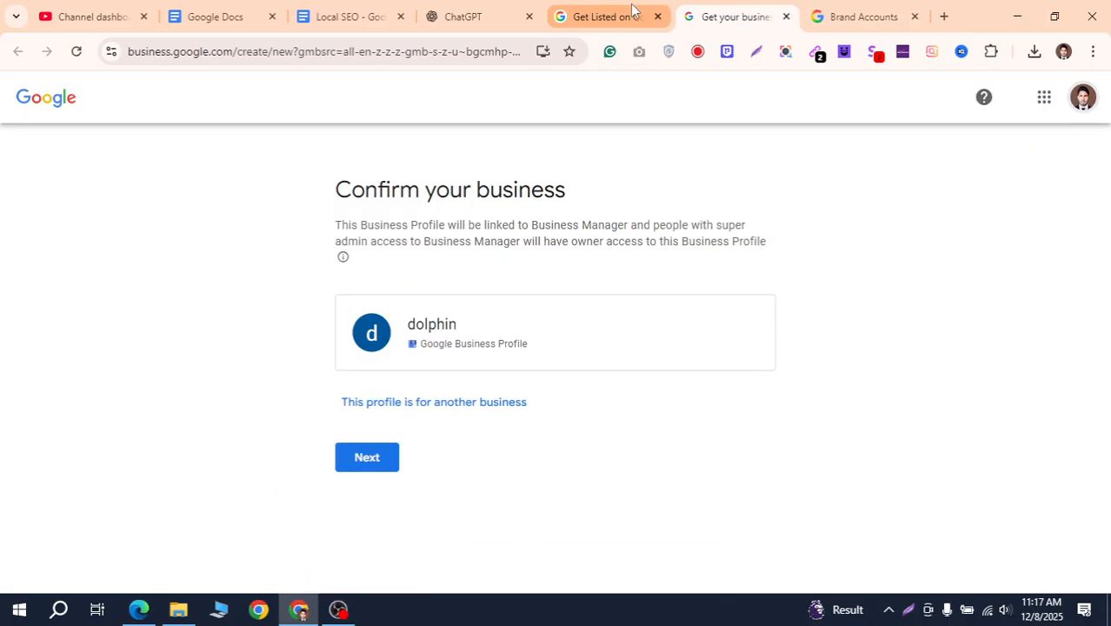
left_click(631, 8)
left_click(193, 527)
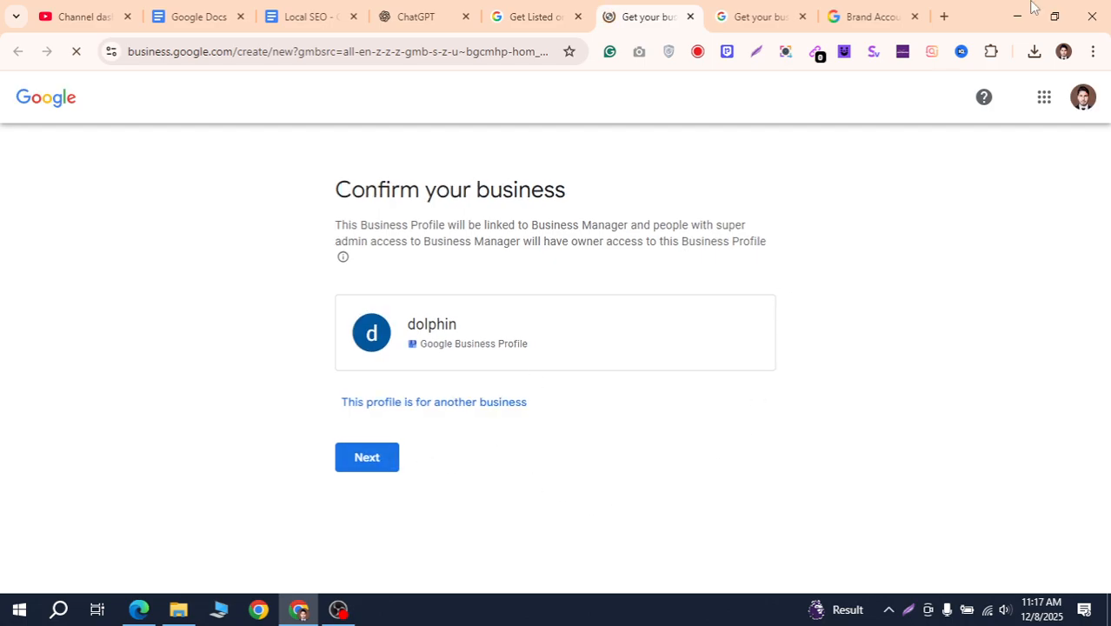
left_click(945, 16)
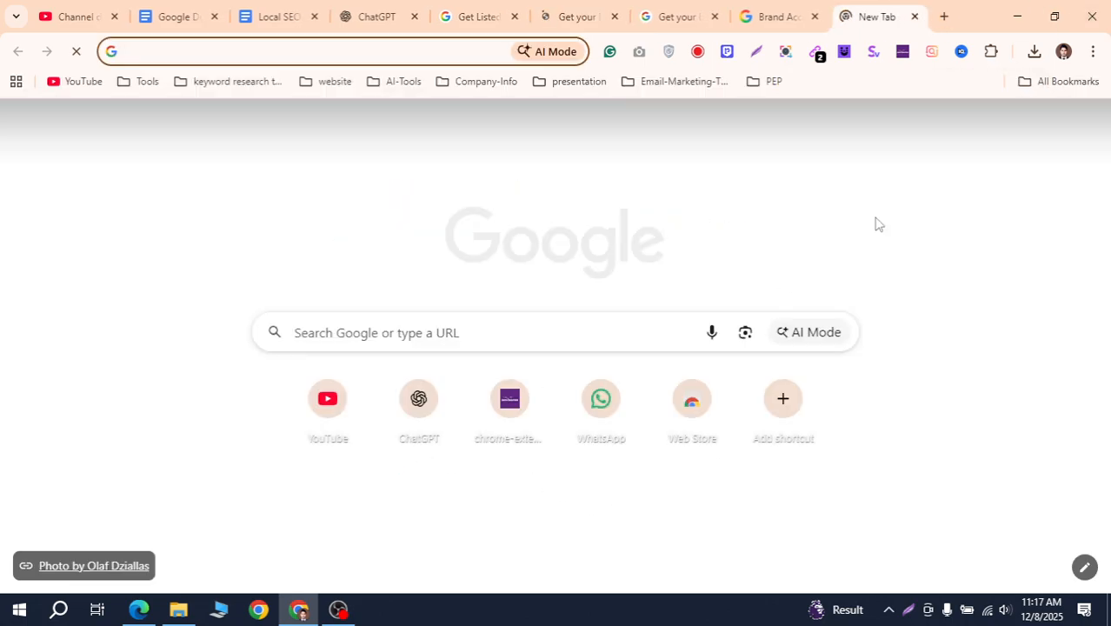
Search Google for 'the lal cat' and review the results
type("the lal ")
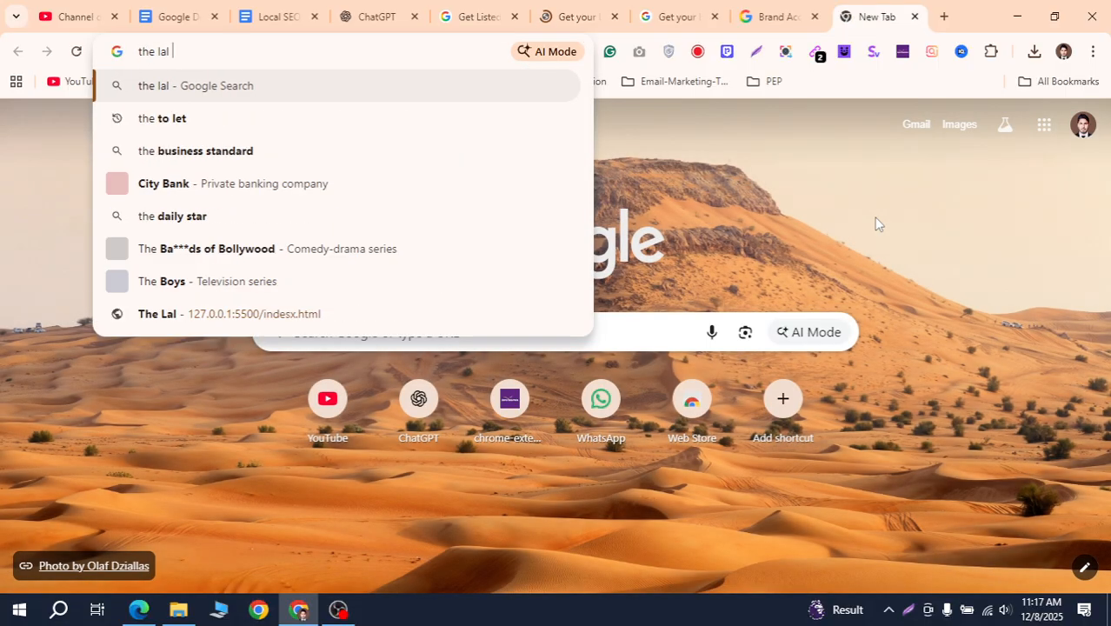
type("cat")
key("Return")
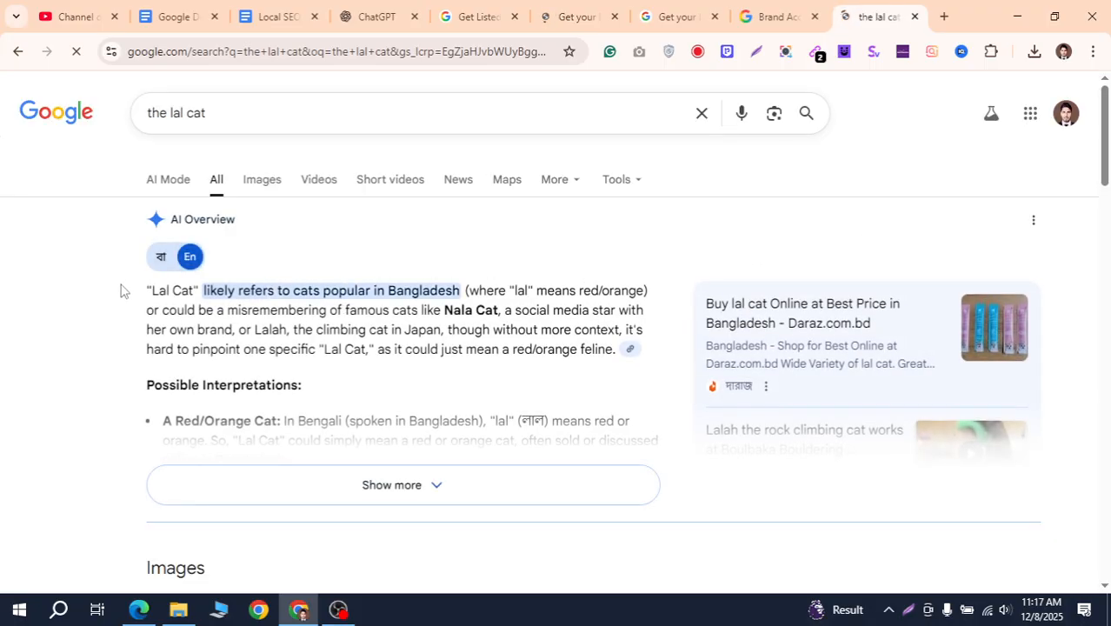
scroll(121, 291, "down", 5)
scroll(121, 291, "up", 5)
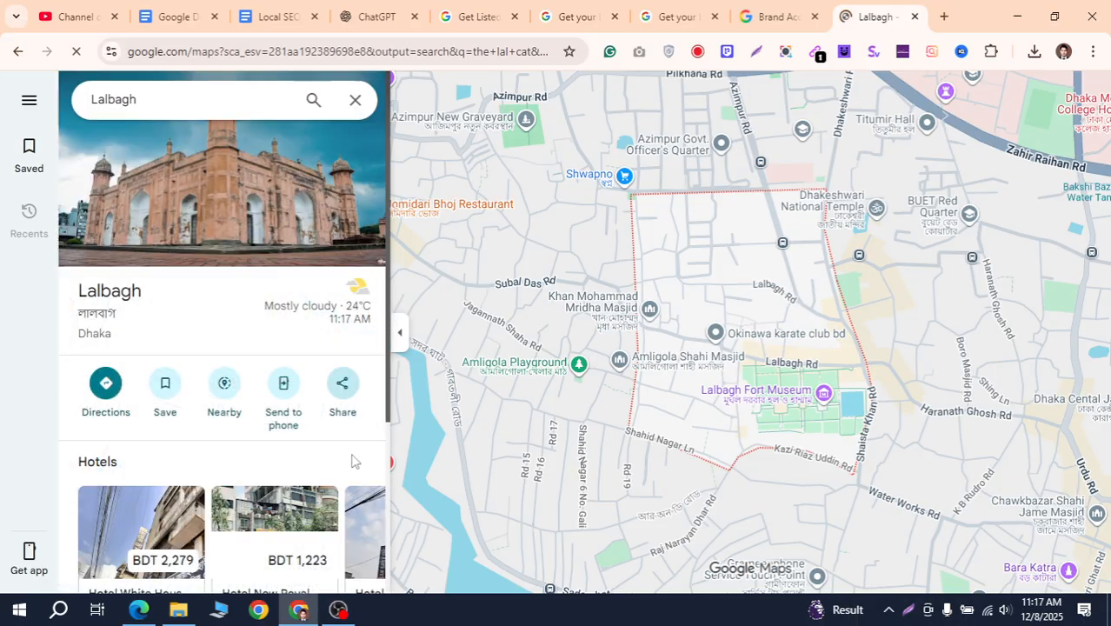
scroll(272, 327, "down", 3)
scroll(268, 367, "up", 3)
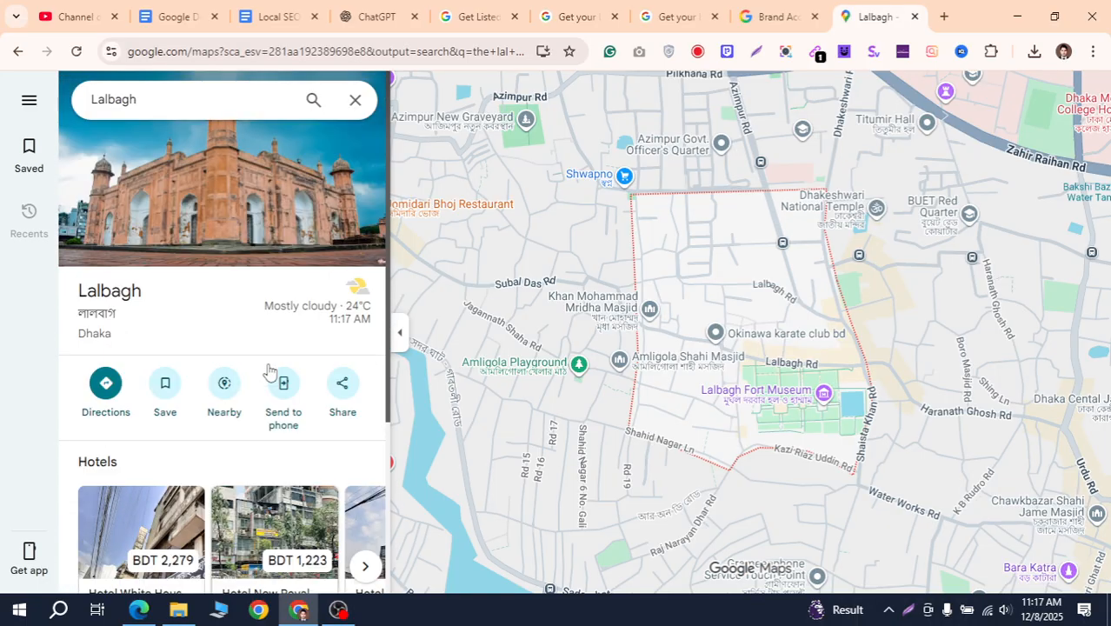
scroll(200, 330, "down", 3)
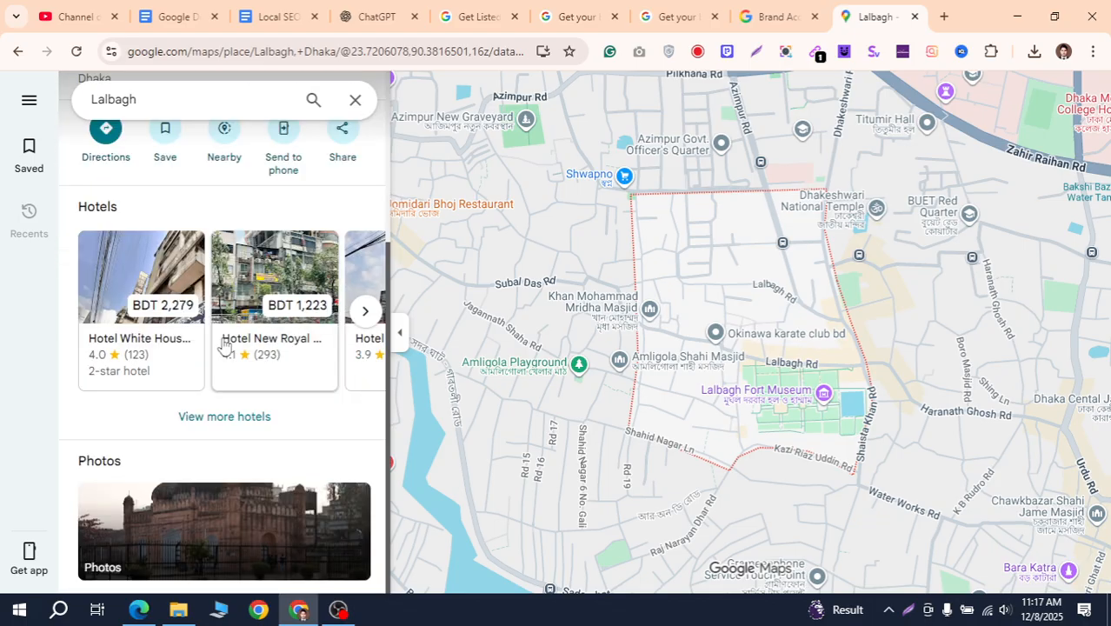
scroll(243, 356, "up", 3)
scroll(261, 357, "down", 3)
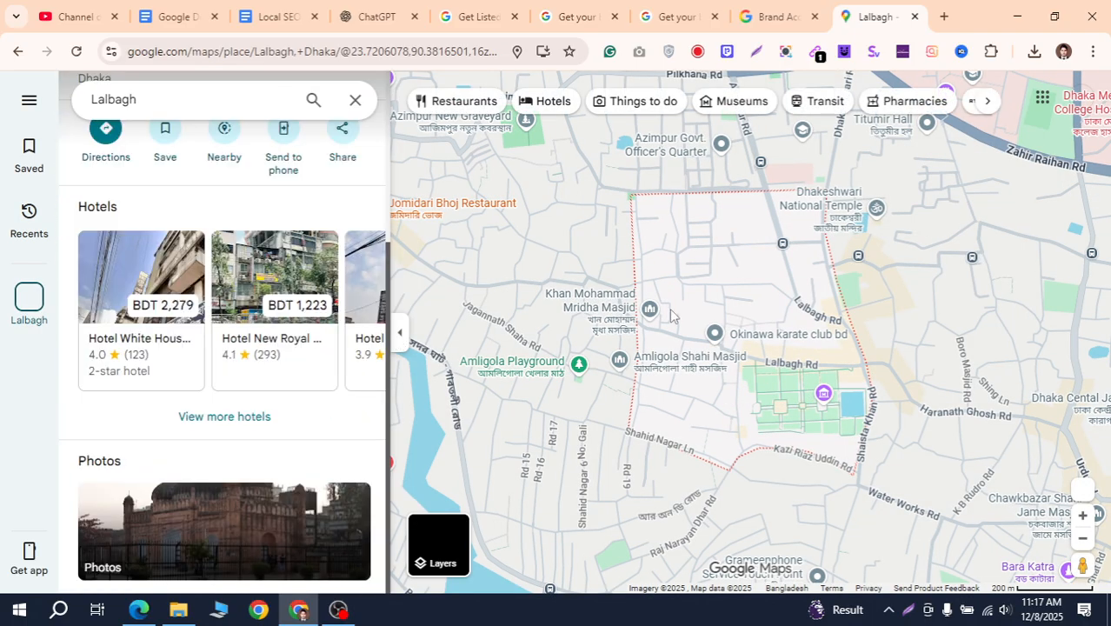
Close the Brand Accounts page, return to the lal cat results, then close that search
left_click(778, 16)
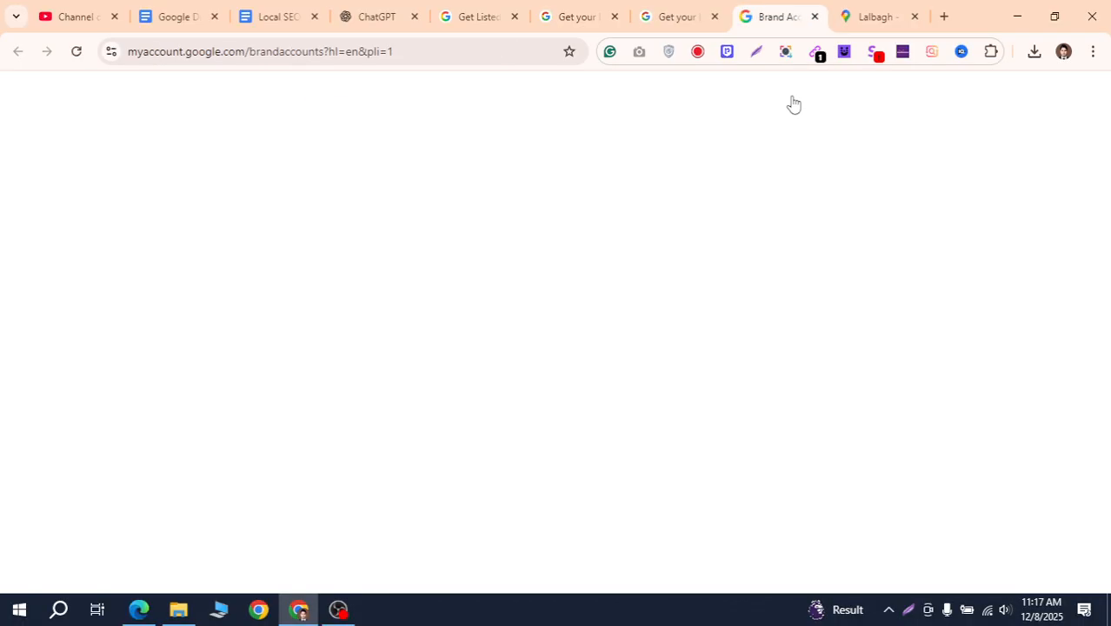
scroll(605, 365, "down", 1)
scroll(605, 365, "up", 1)
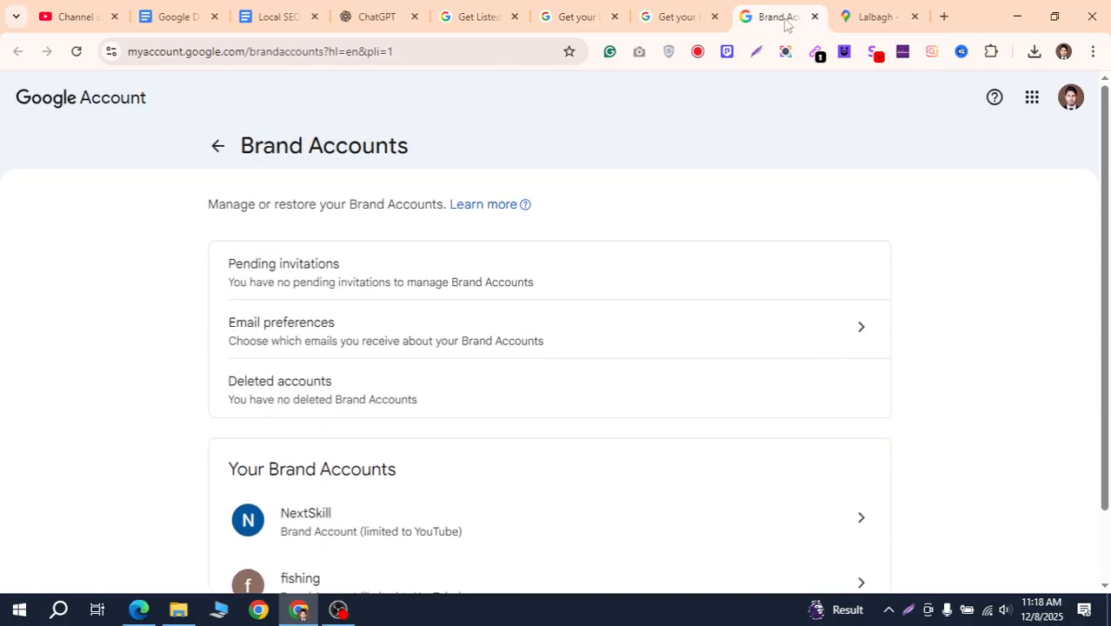
left_click(815, 17)
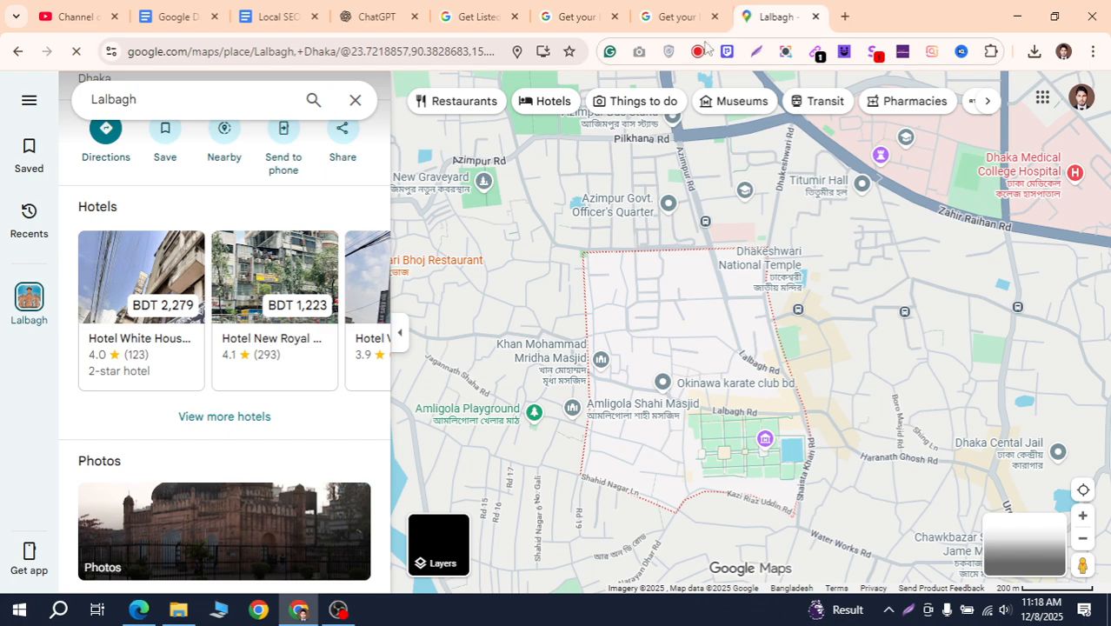
left_click(27, 53)
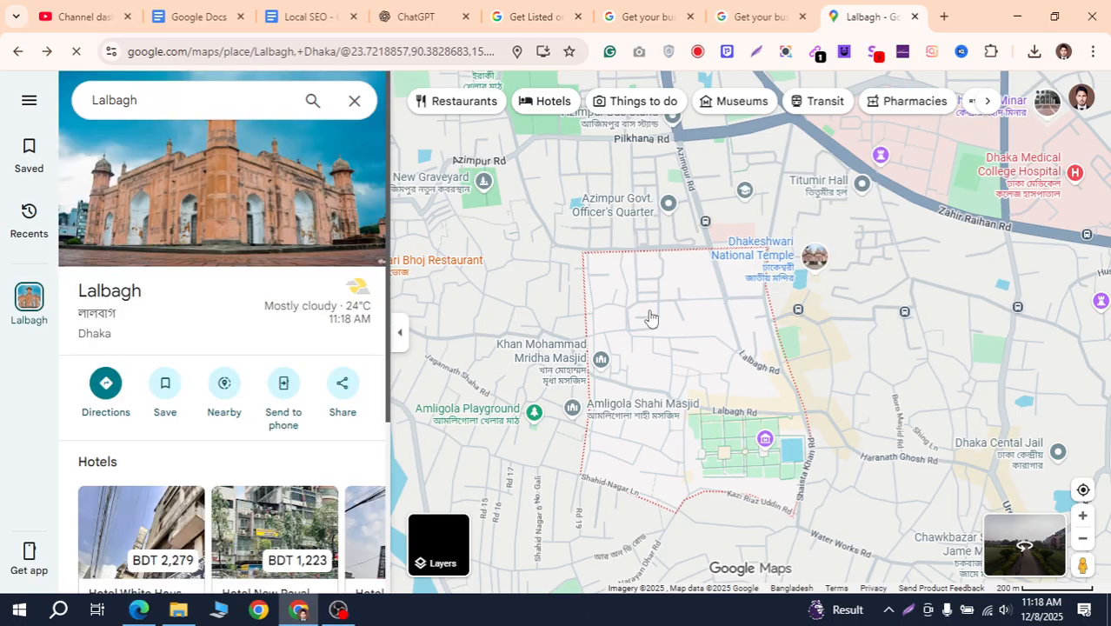
left_click(17, 57)
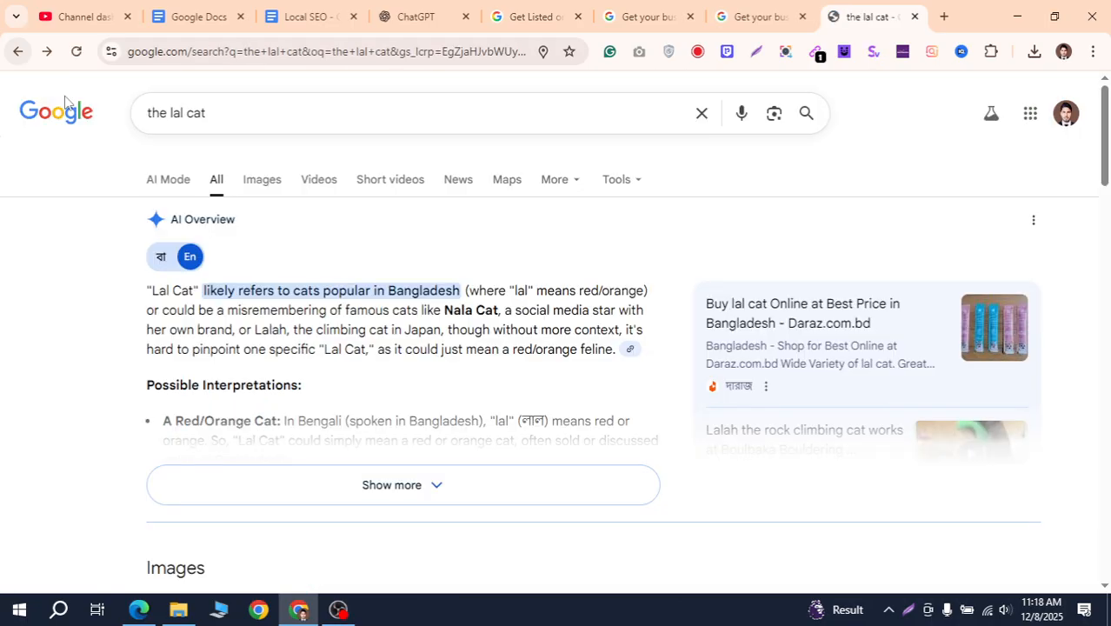
scroll(540, 280, "down", 5)
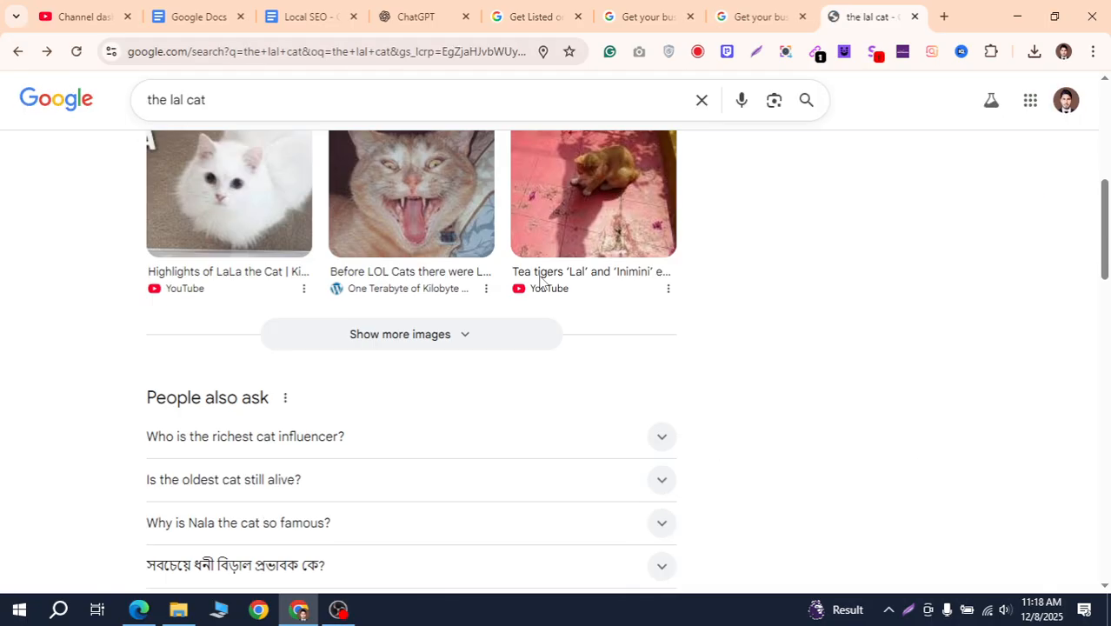
scroll(539, 280, "up", 5)
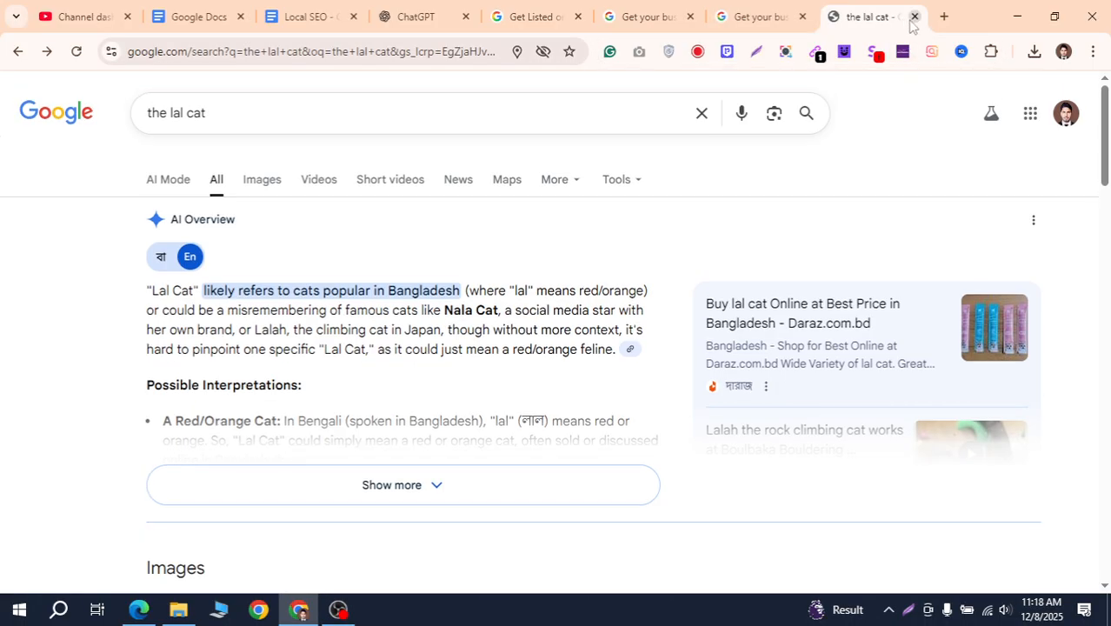
left_click(915, 17)
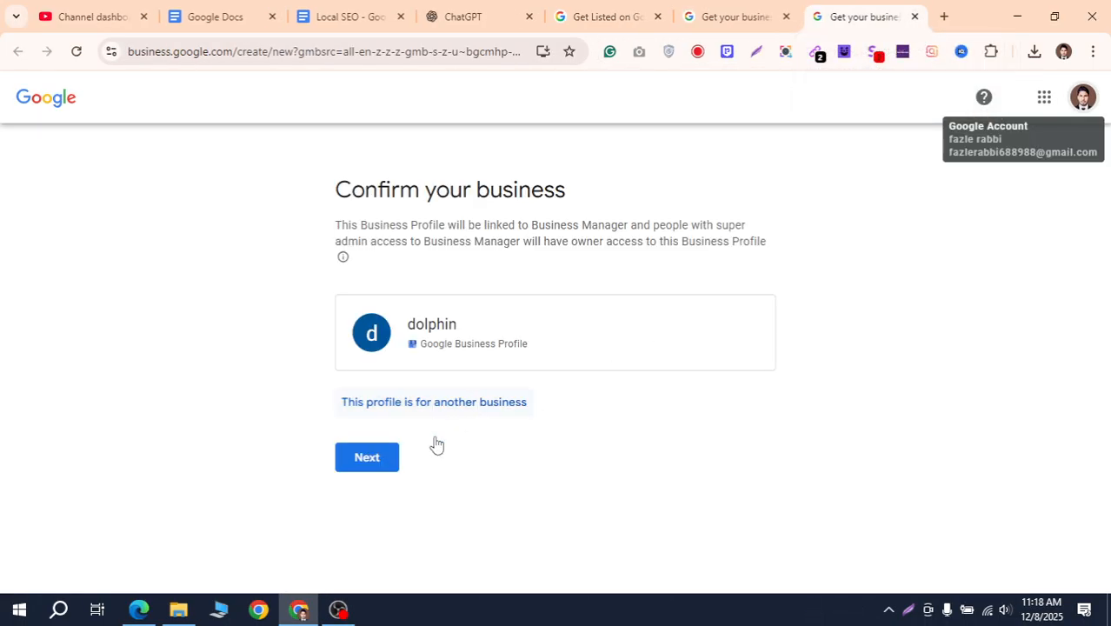
Continue past Confirm your business to the Start building form and close the duplicate page
left_click(394, 464)
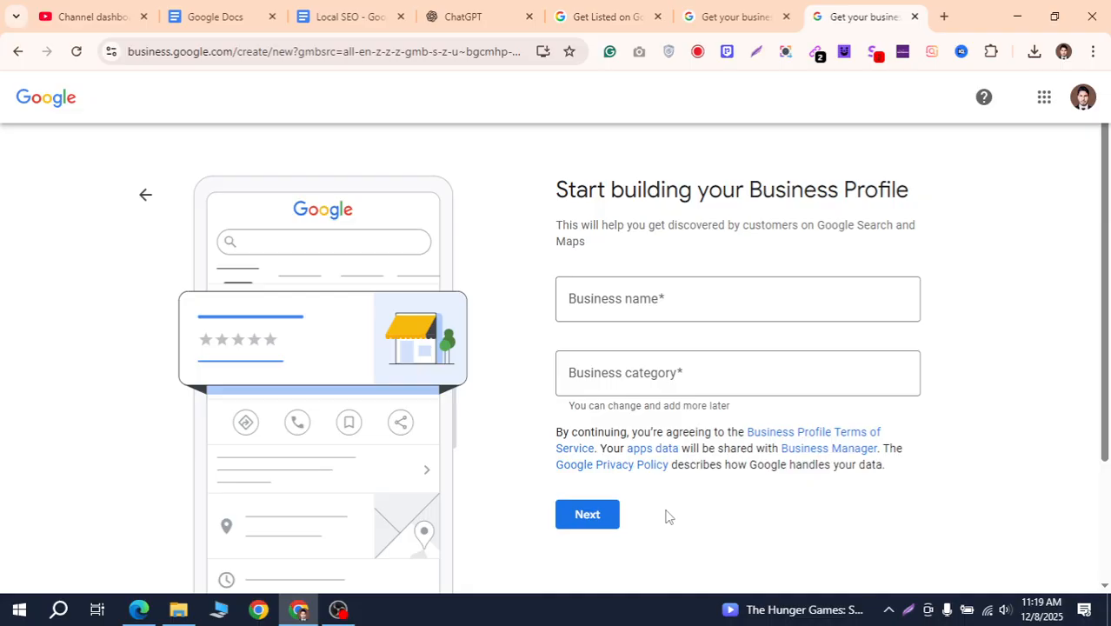
left_click(778, 17)
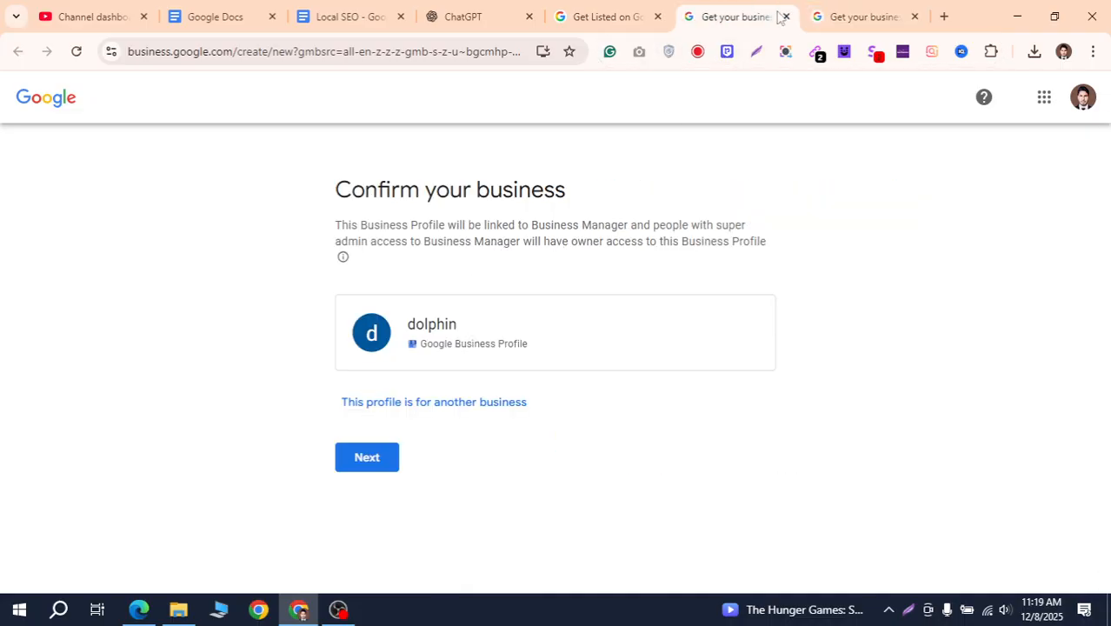
left_click(785, 16)
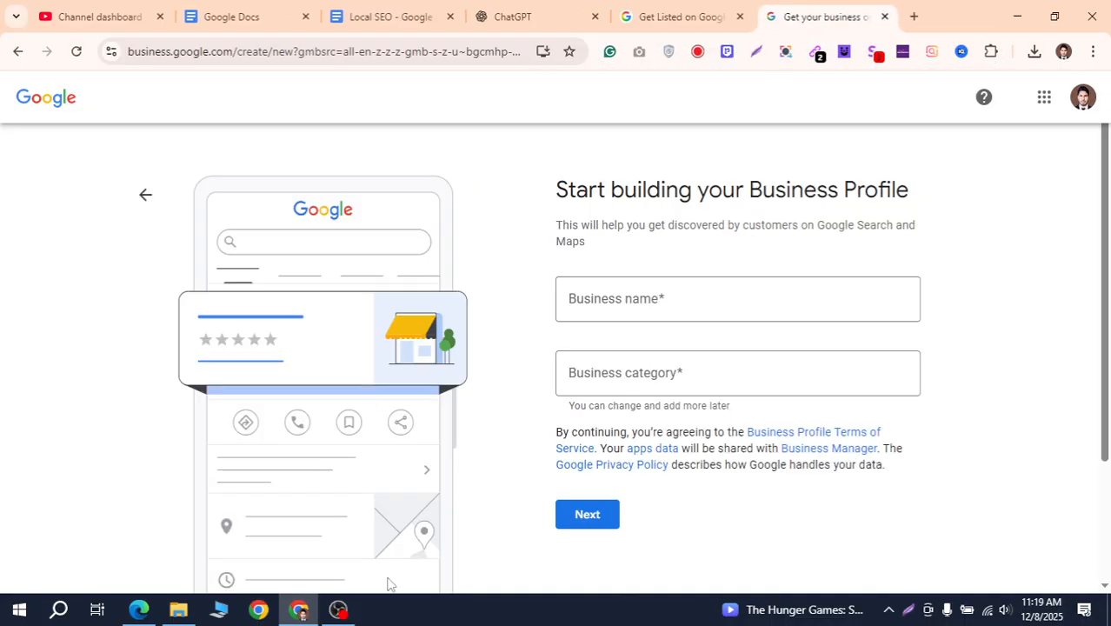